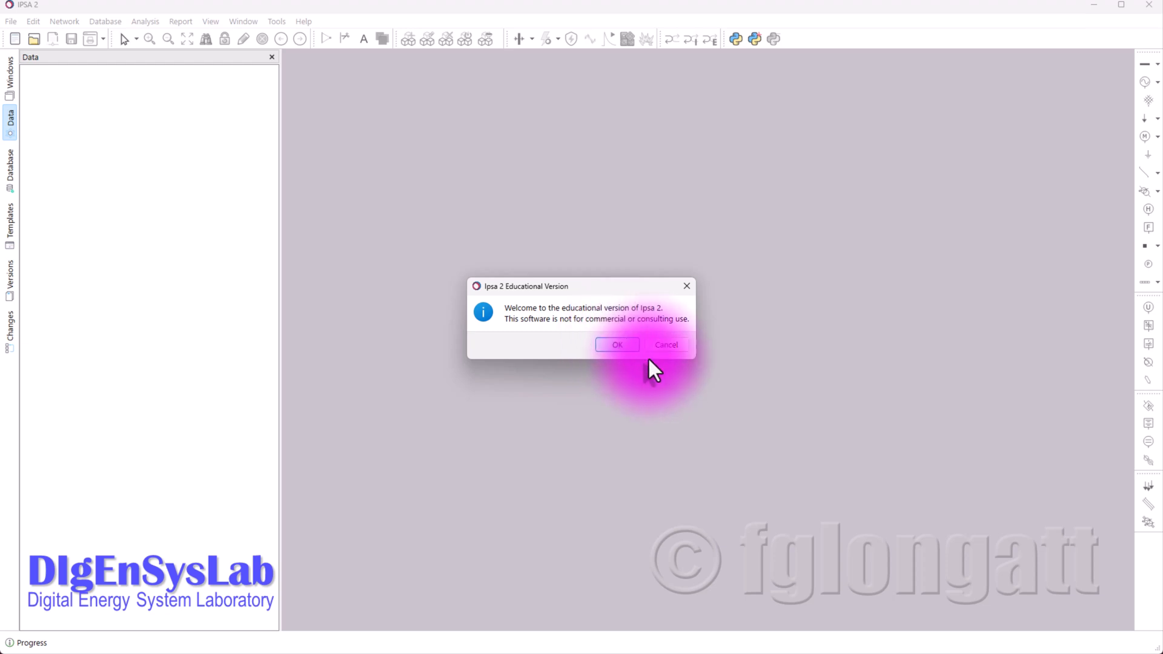
# - Acknowledge the educational version notice and start creating a new network
pyautogui.click(618, 345)
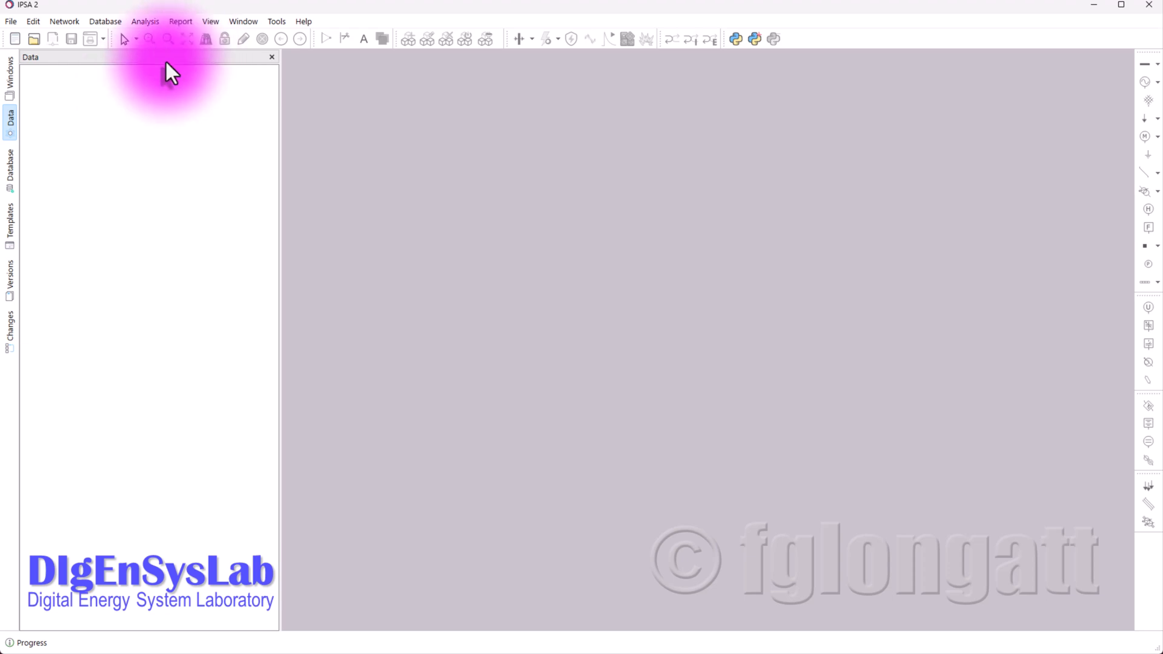
pyautogui.click(5, 23)
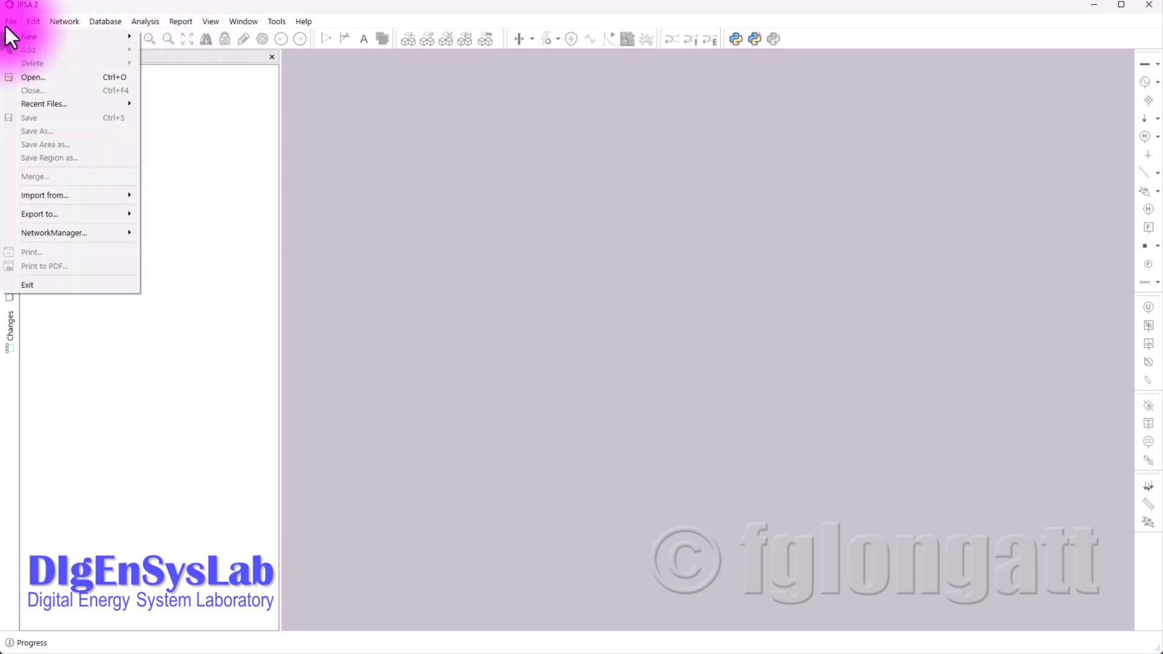
pyautogui.moveTo(6, 36)
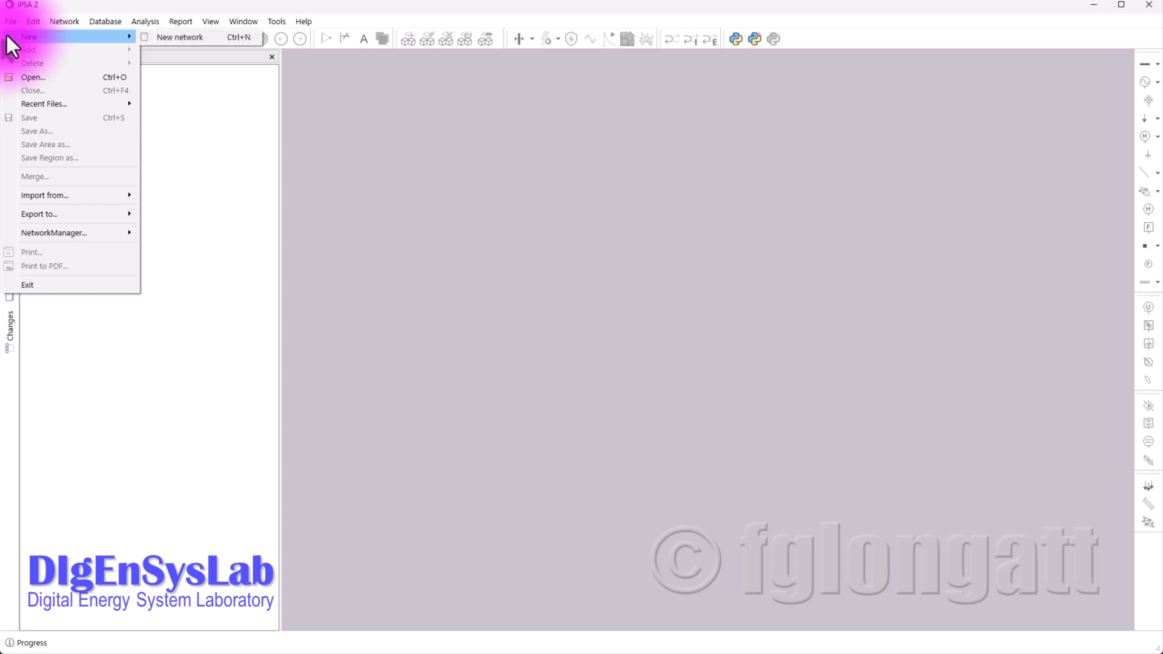
pyautogui.click(178, 39)
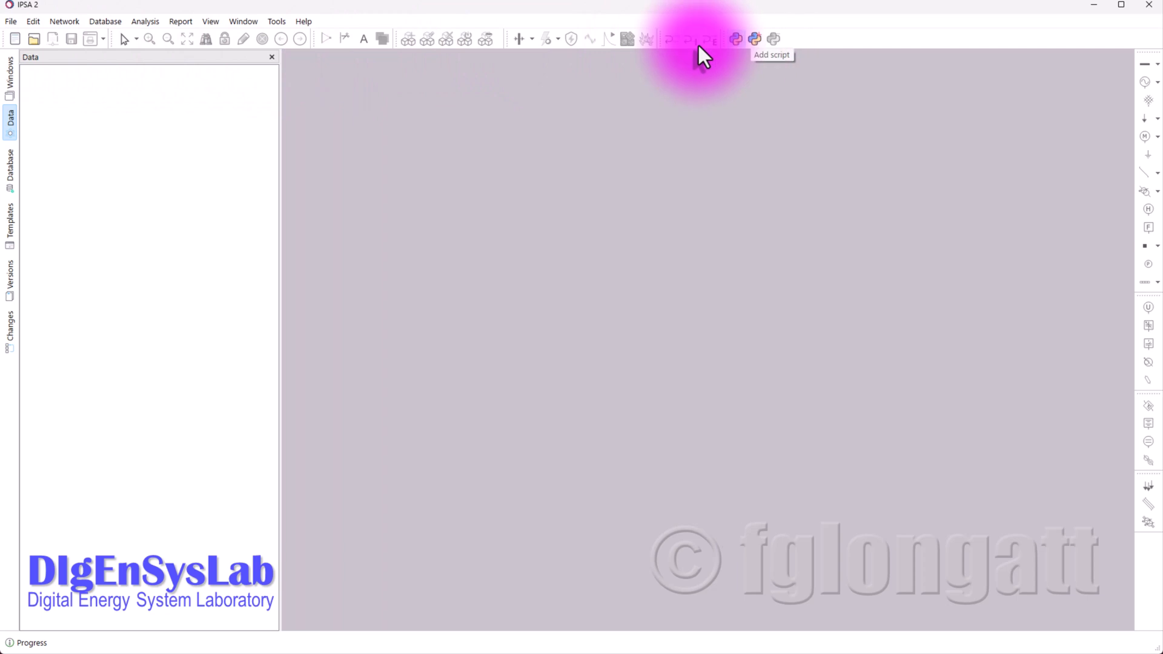
pyautogui.click(10, 36)
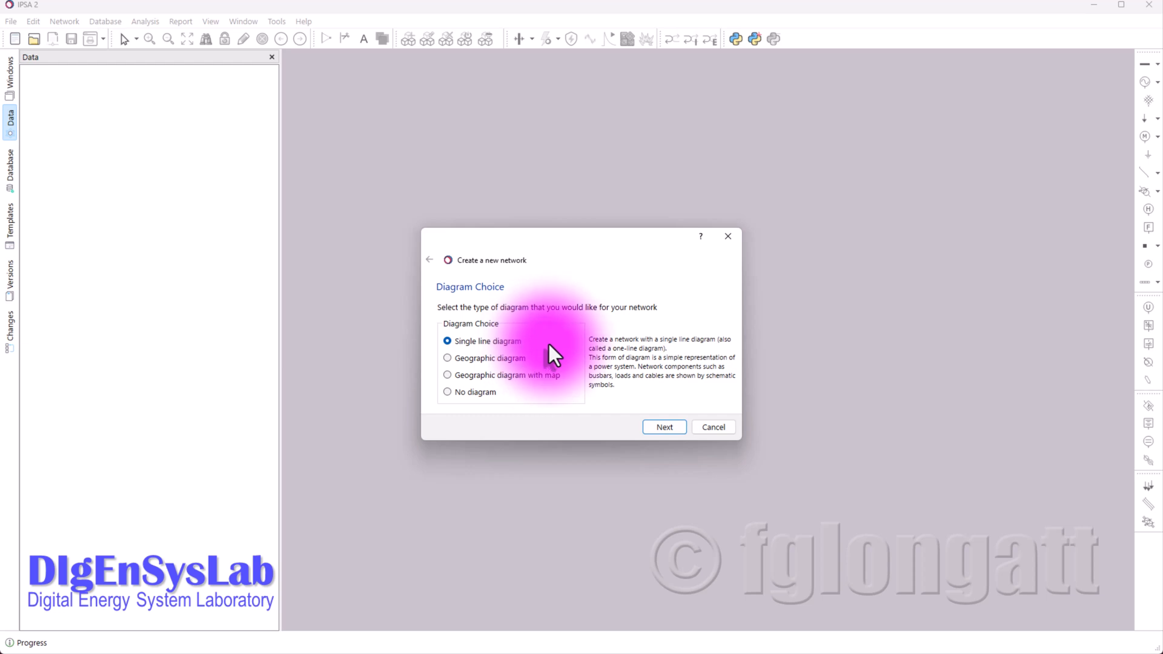
# - Review the available diagram types, choose Single line diagram for the new network and continue to the diagram's properties
pyautogui.click(518, 356)
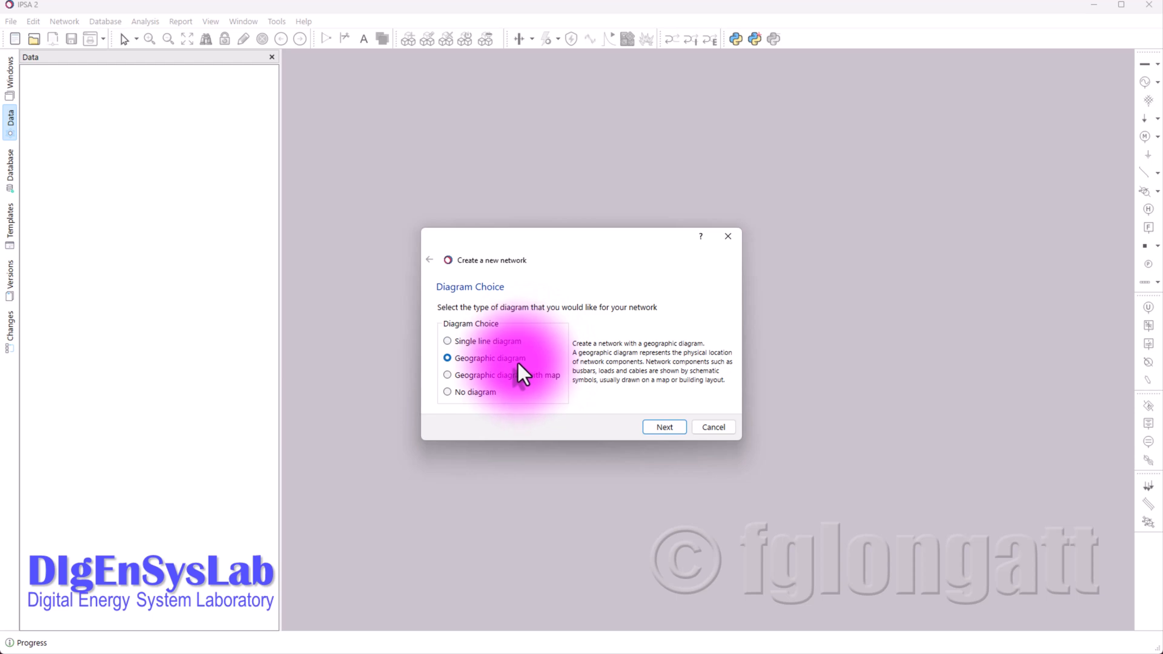
pyautogui.click(519, 374)
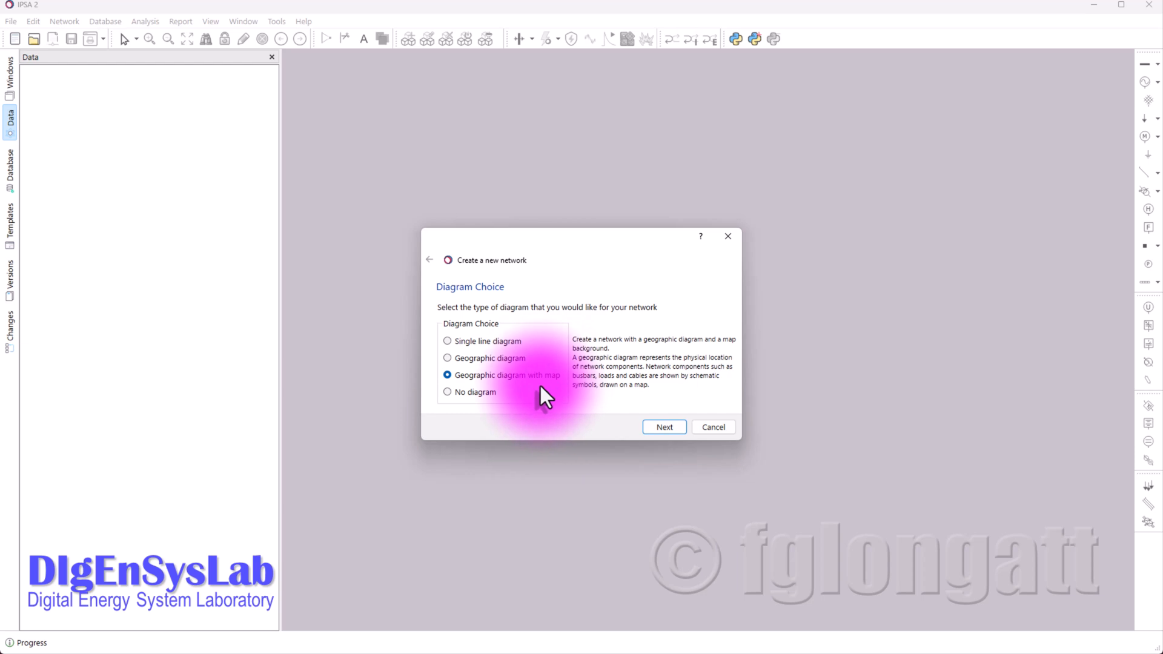
pyautogui.click(485, 393)
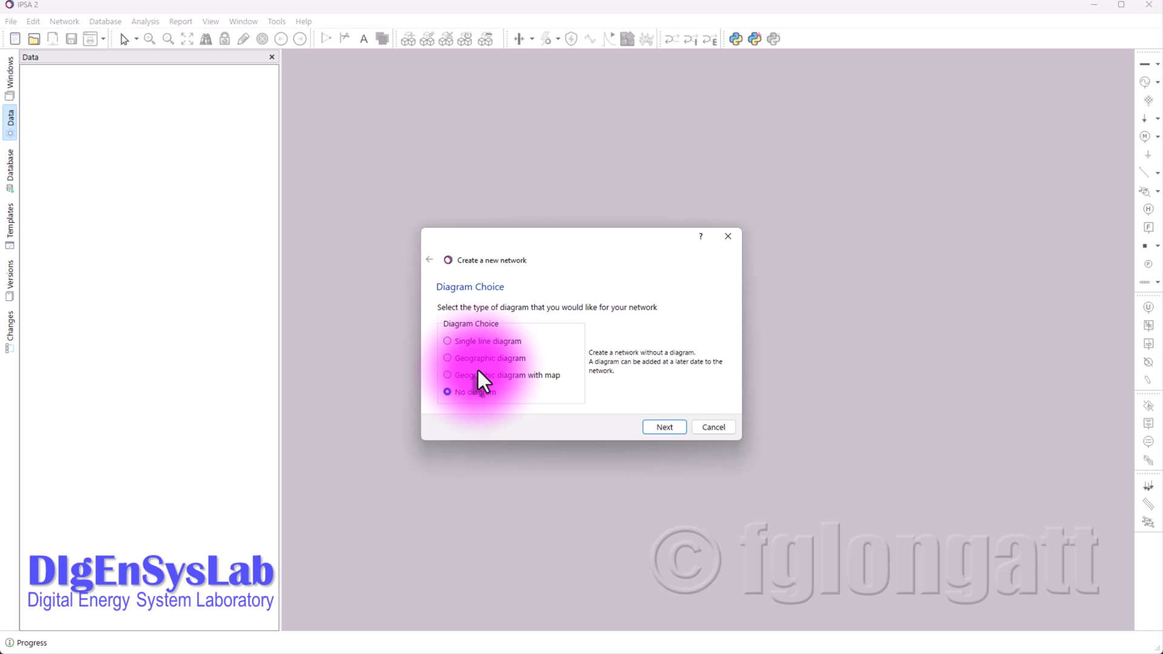
pyautogui.click(516, 341)
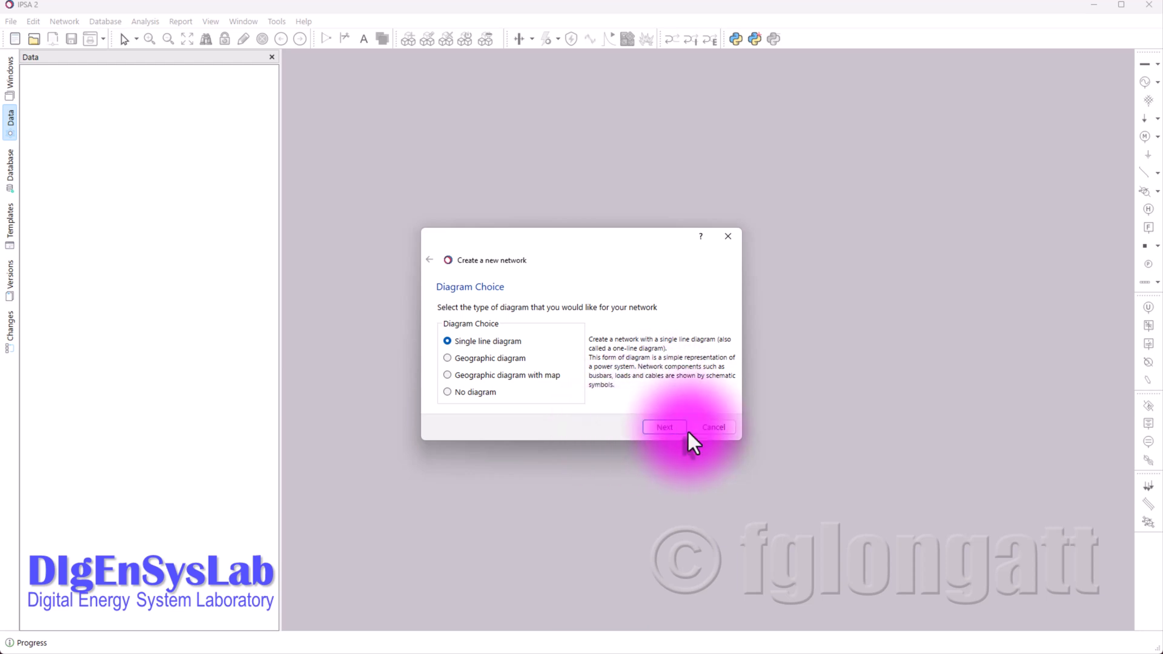
pyautogui.click(670, 427)
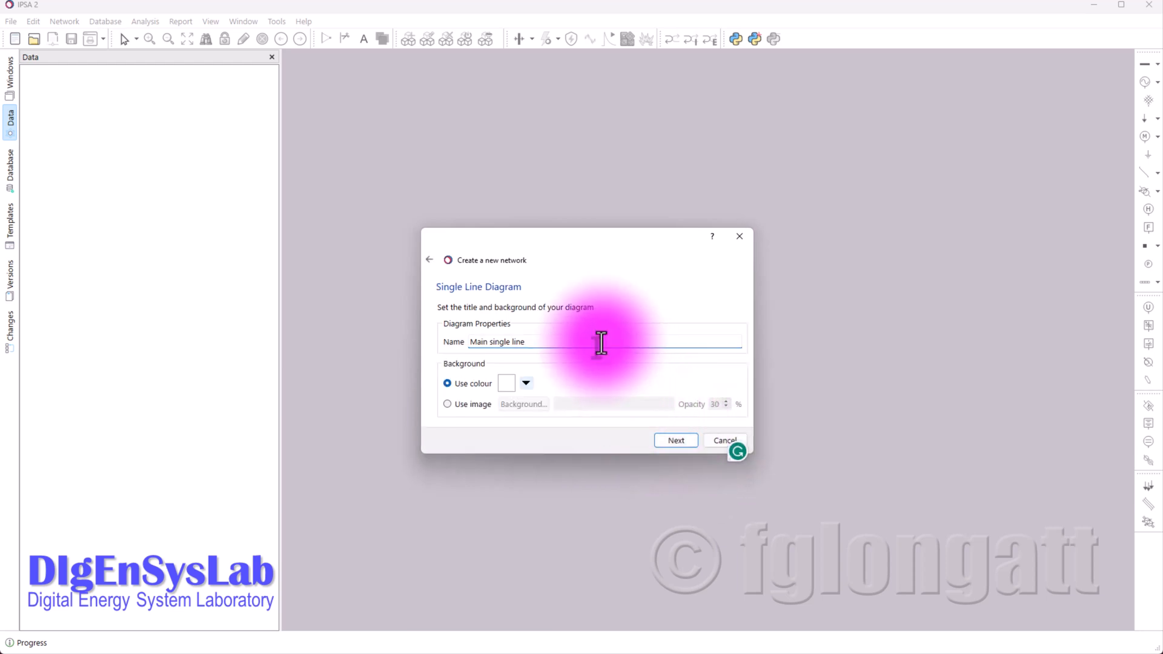
# - Name the diagram System_1_3-bus_Test_System, keep the white background colour and continue to the network properties
pyautogui.moveTo(577, 347); pyautogui.dragTo(417, 351)
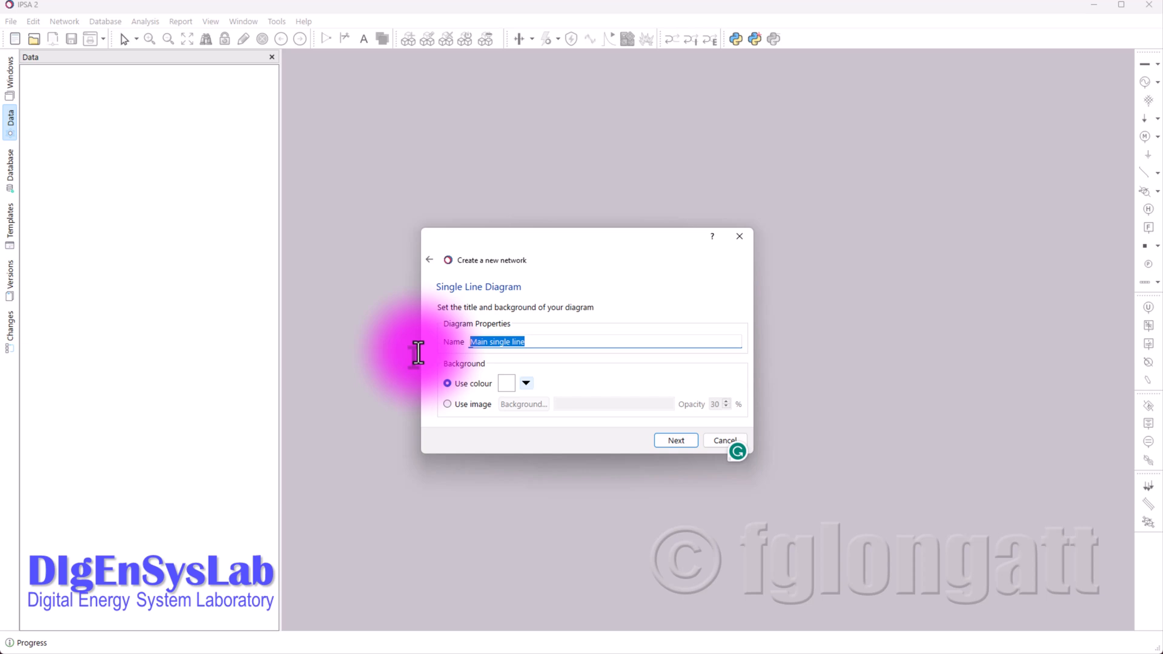
pyautogui.write('Sinl')
pyautogui.press('BackSpace')
pyautogui.press('BackSpace')
pyautogui.press('BackSpace')
pyautogui.press('BackSpace')
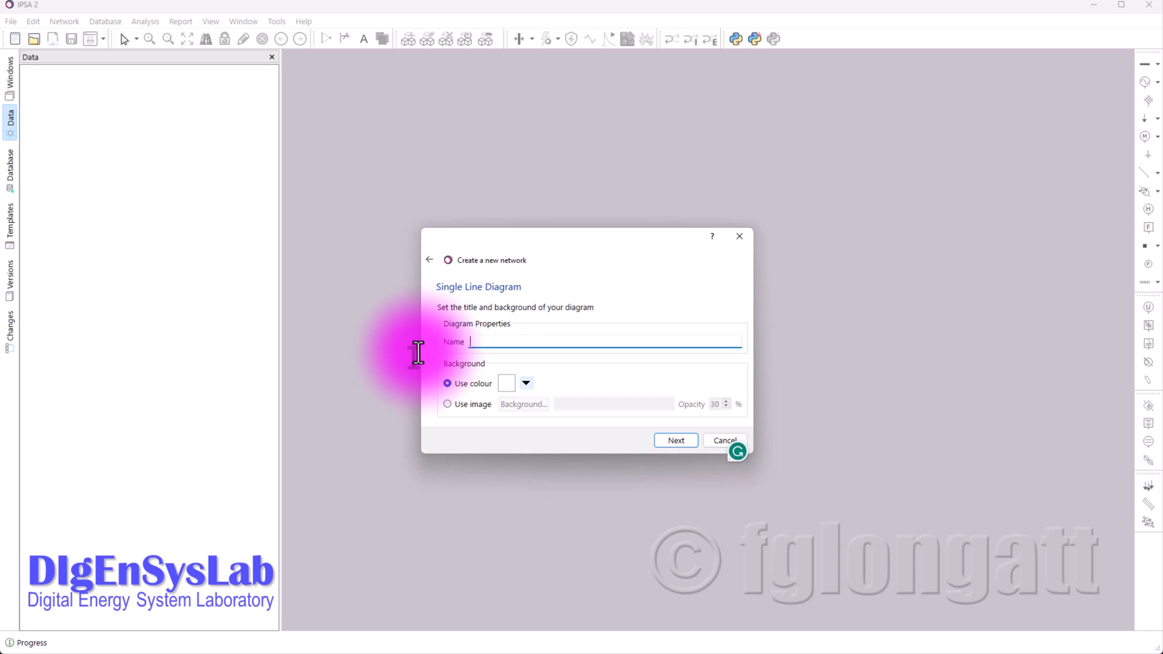
pyautogui.write('System_1_3-bus_Test_System')
pyautogui.click(523, 384)
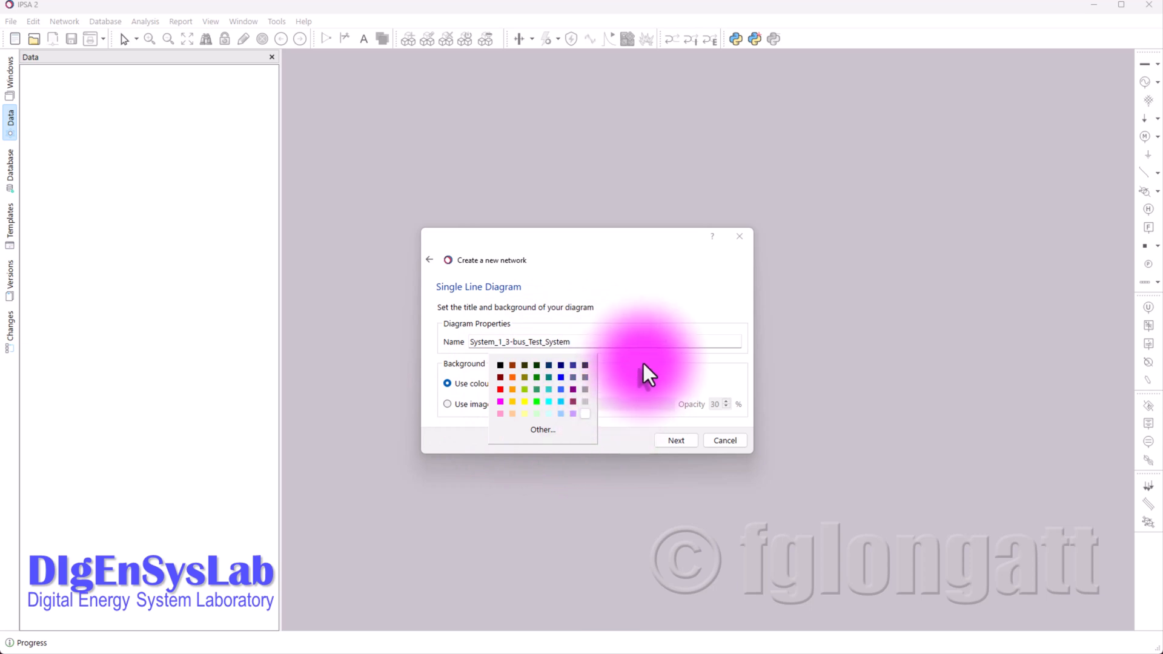
pyautogui.click(645, 388)
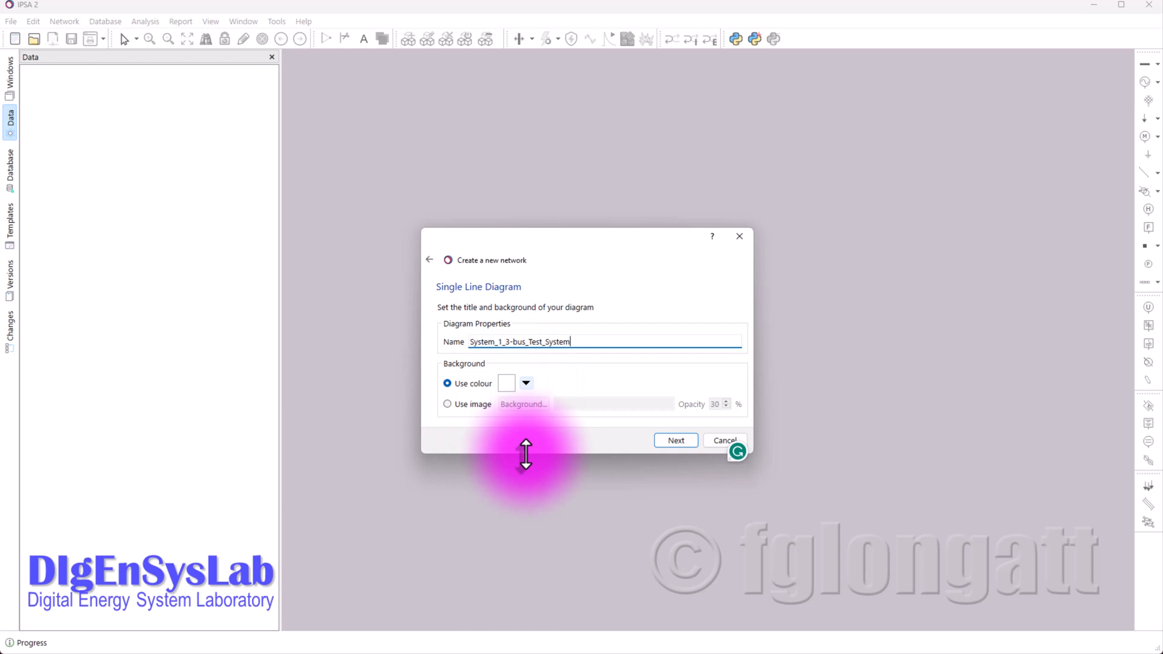
pyautogui.click(673, 447)
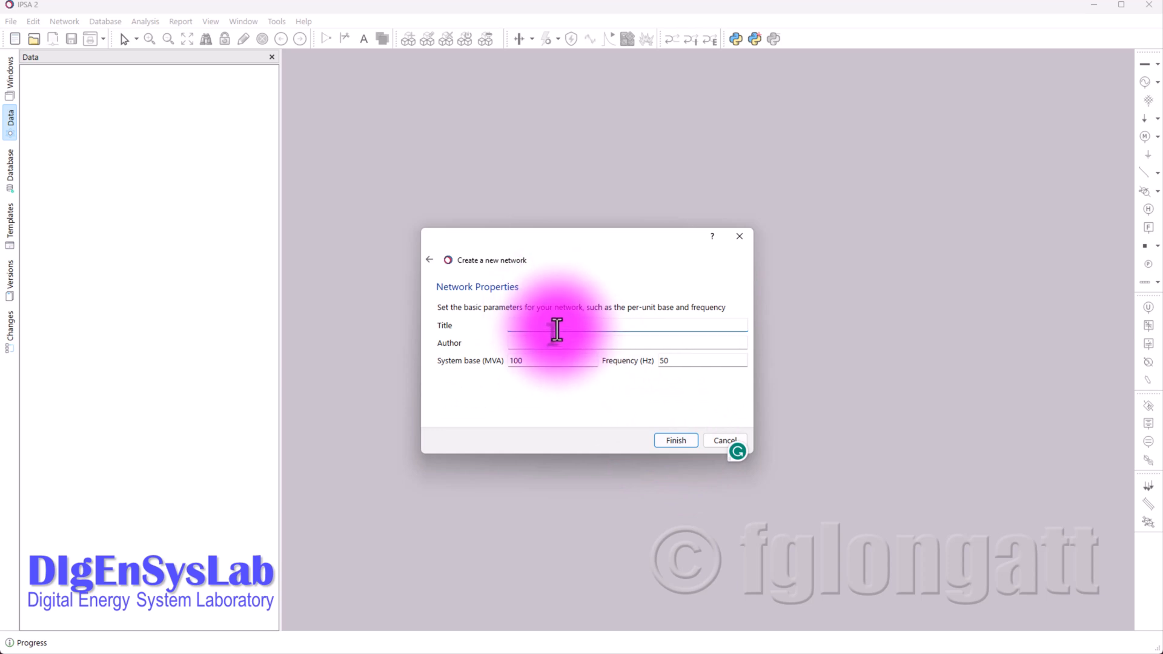
# - Title the network "System 1 FGL 3-bus Test System" and enter the author's full name
pyautogui.write('System 1 FGL -')
pyautogui.write('-bus Test System')
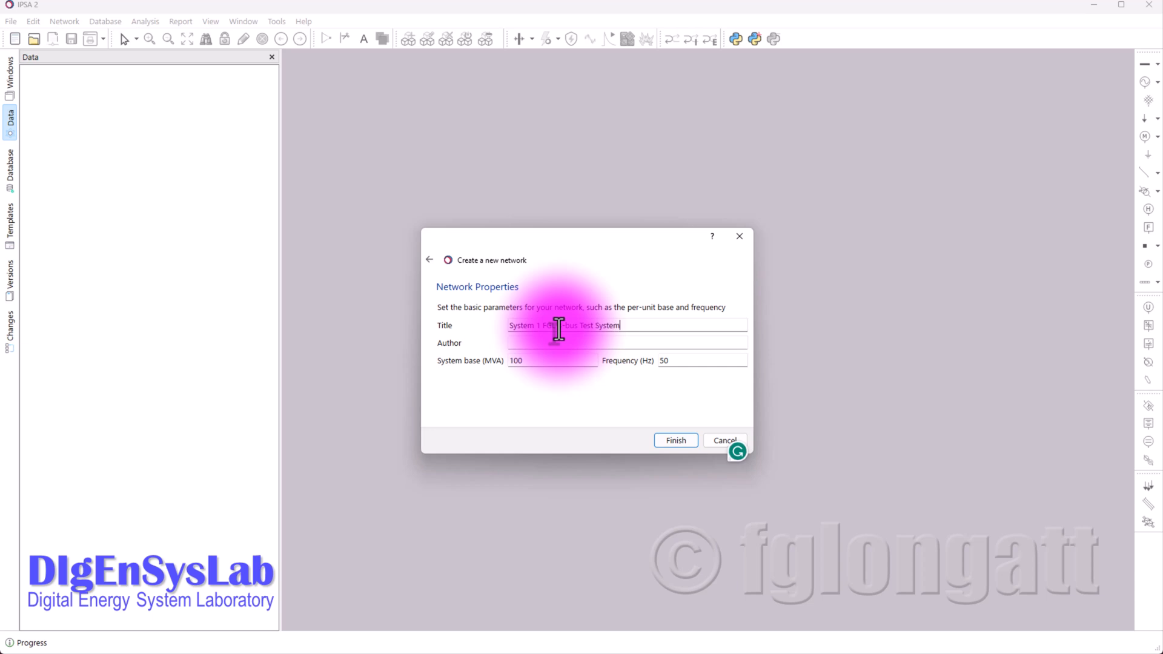
pyautogui.click(698, 343)
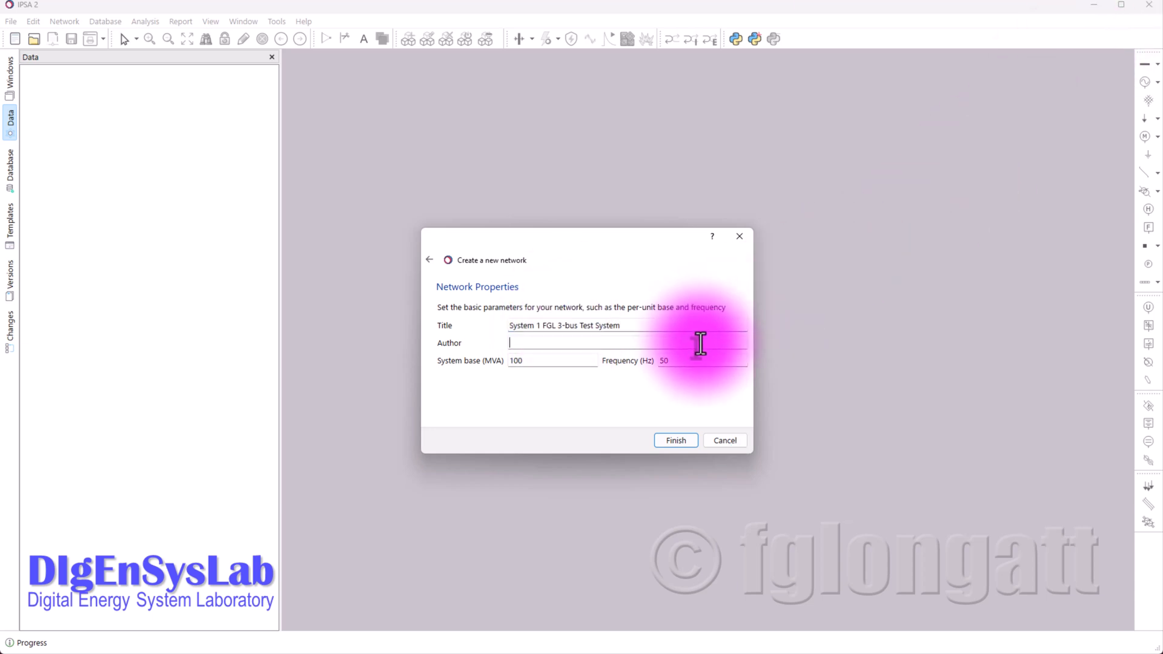
pyautogui.write('Prof Francisco Gonzalez-')
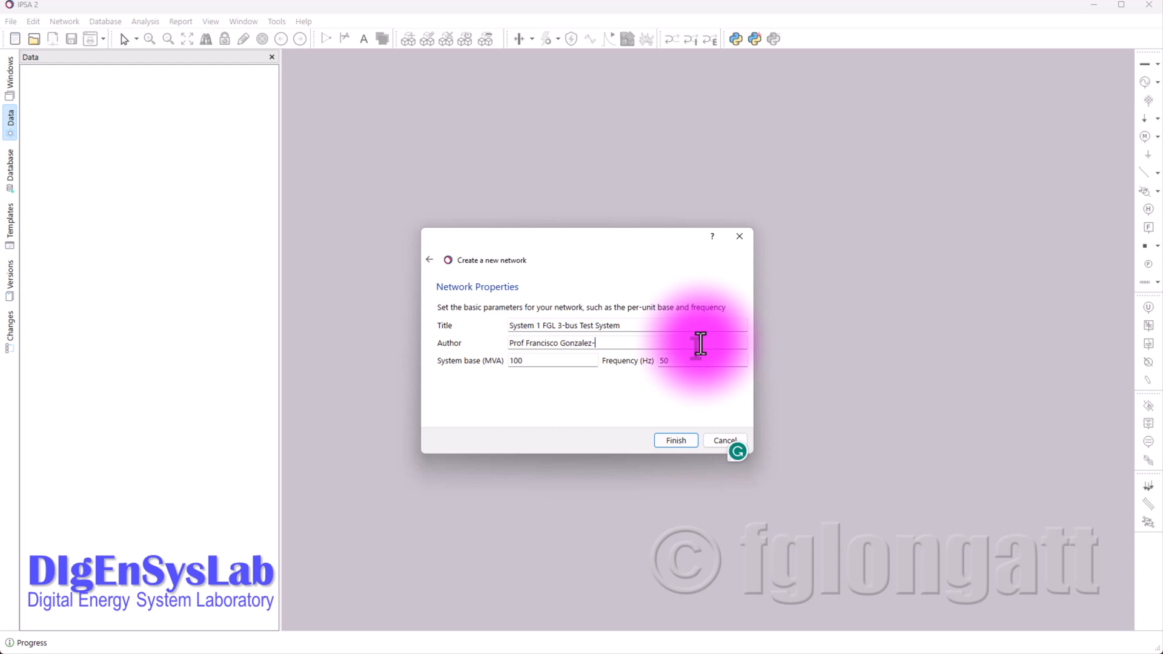
pyautogui.write('ongatt')
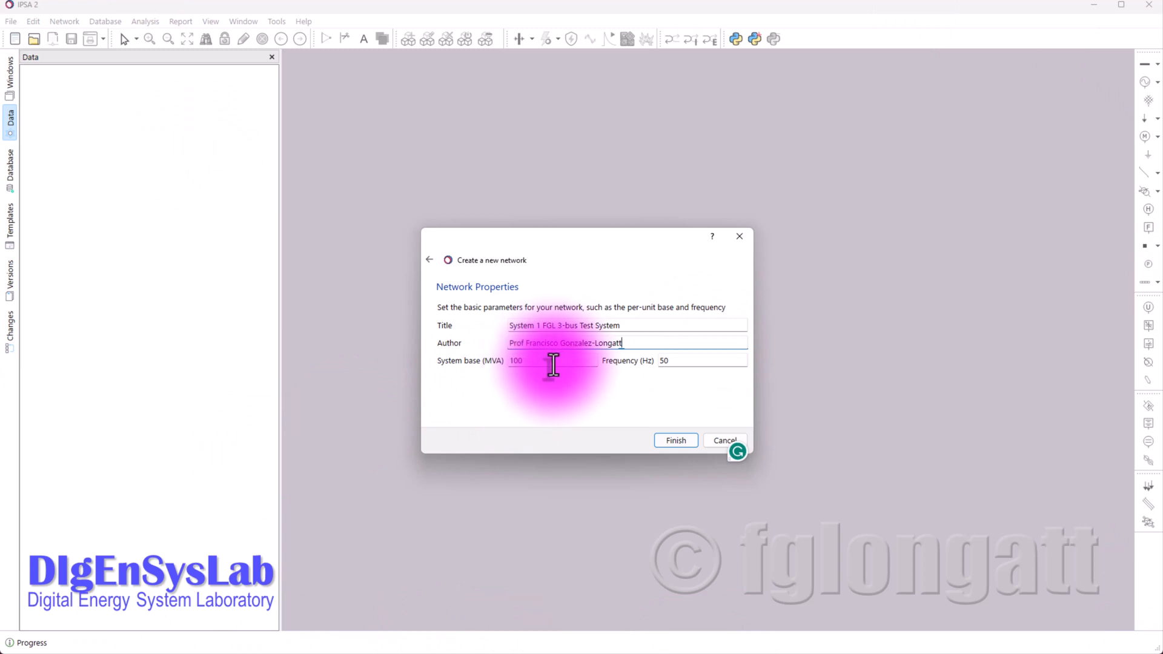
# - Keep the system base at 100 MVA and the frequency at 50 Hz, and finish creating the network
pyautogui.moveTo(532, 362); pyautogui.dragTo(490, 352)
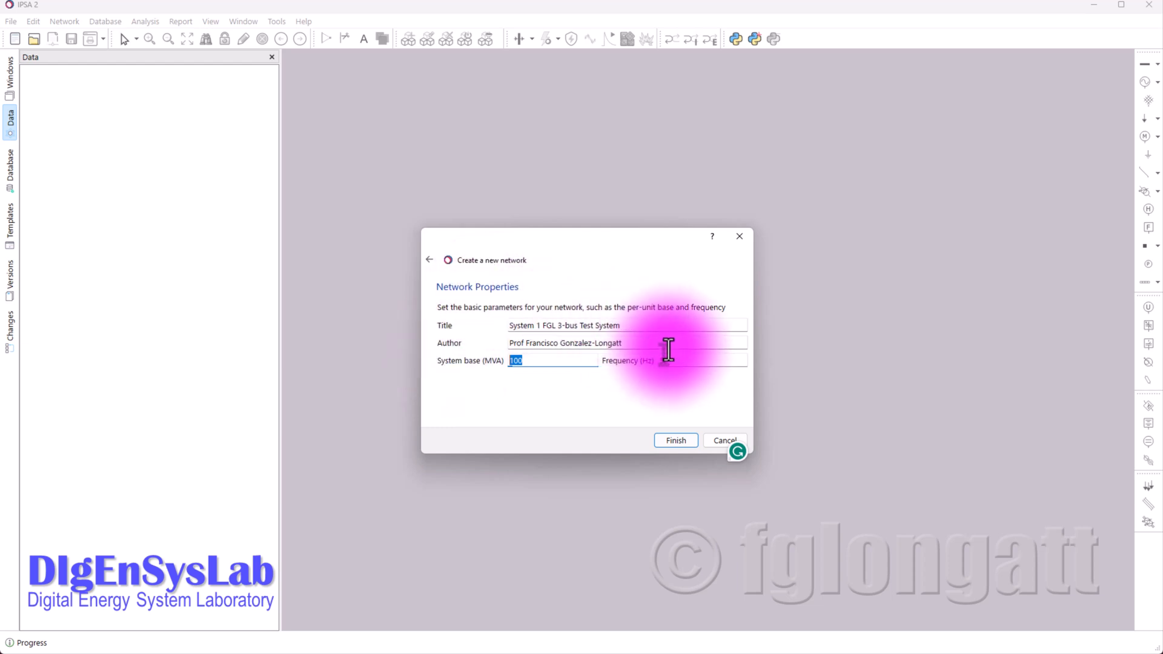
pyautogui.moveTo(689, 360); pyautogui.dragTo(607, 369)
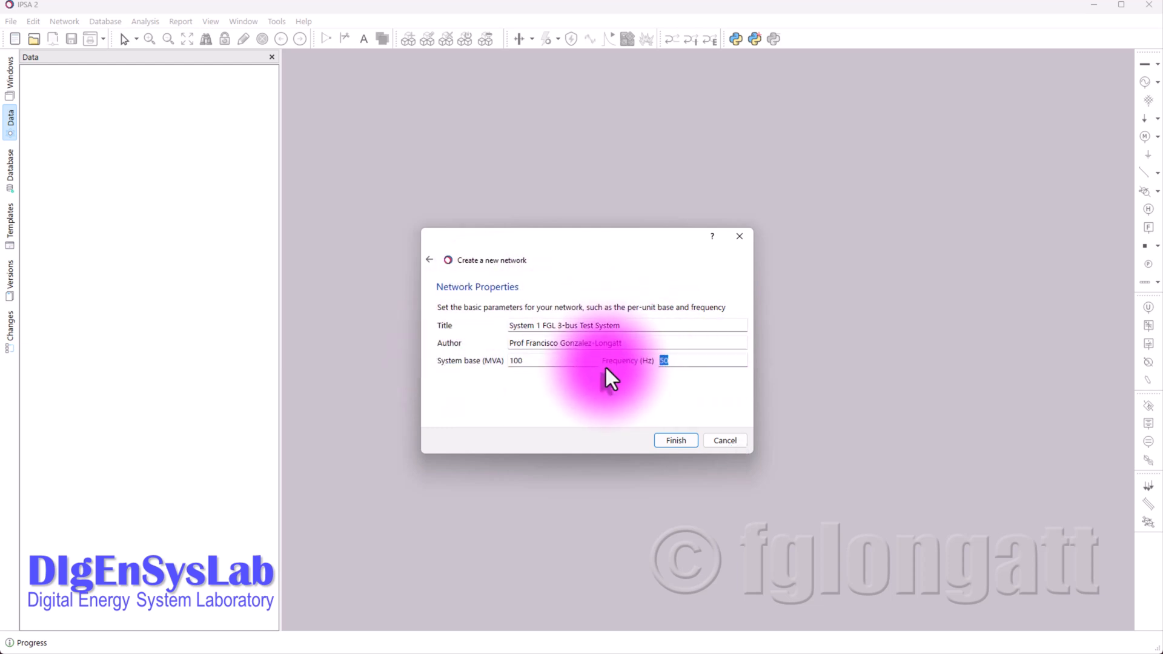
pyautogui.click(686, 440)
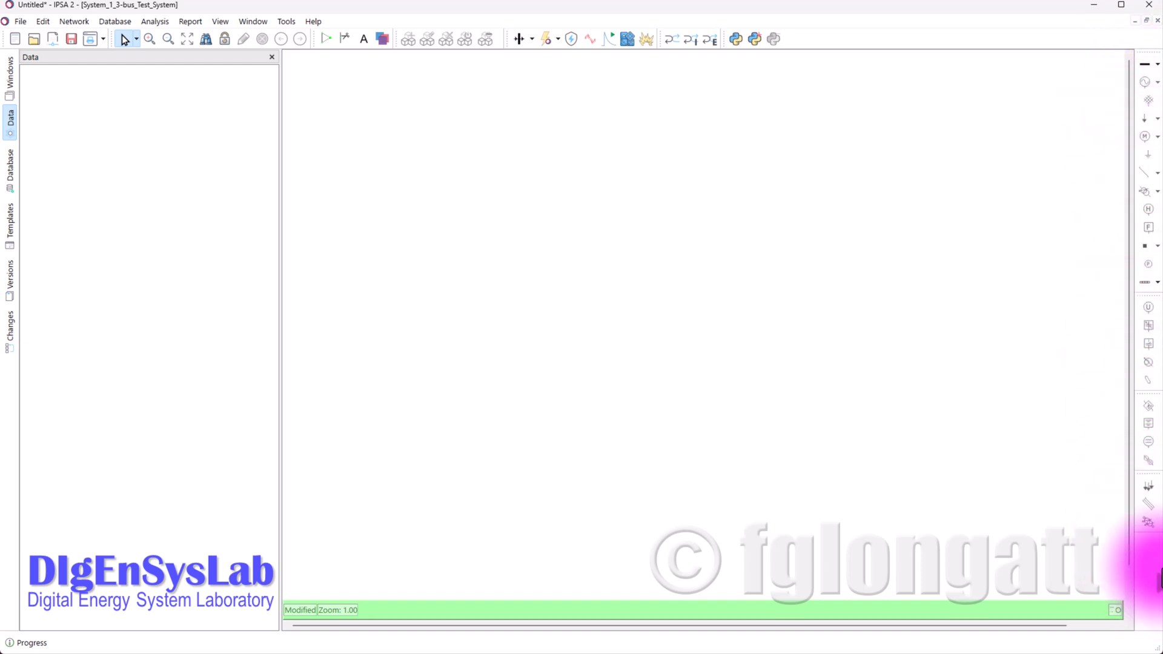
# - Draw three horizontal busbars on the diagram: two side by side and a third below, midway between them
pyautogui.click(1144, 65)
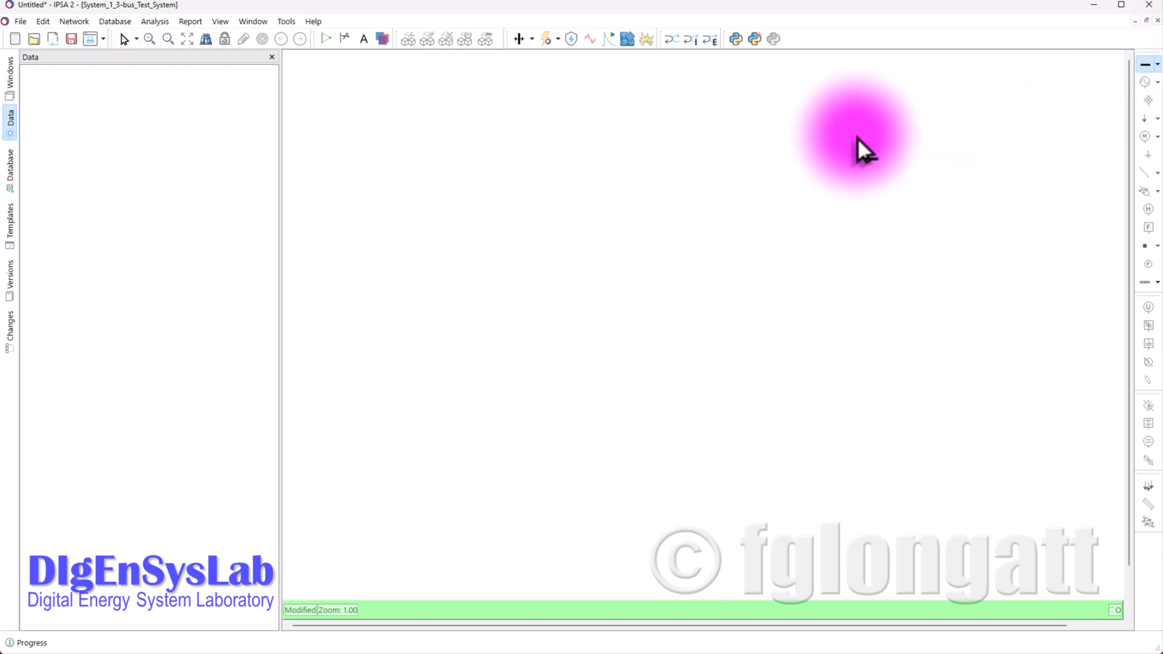
pyautogui.click(483, 157)
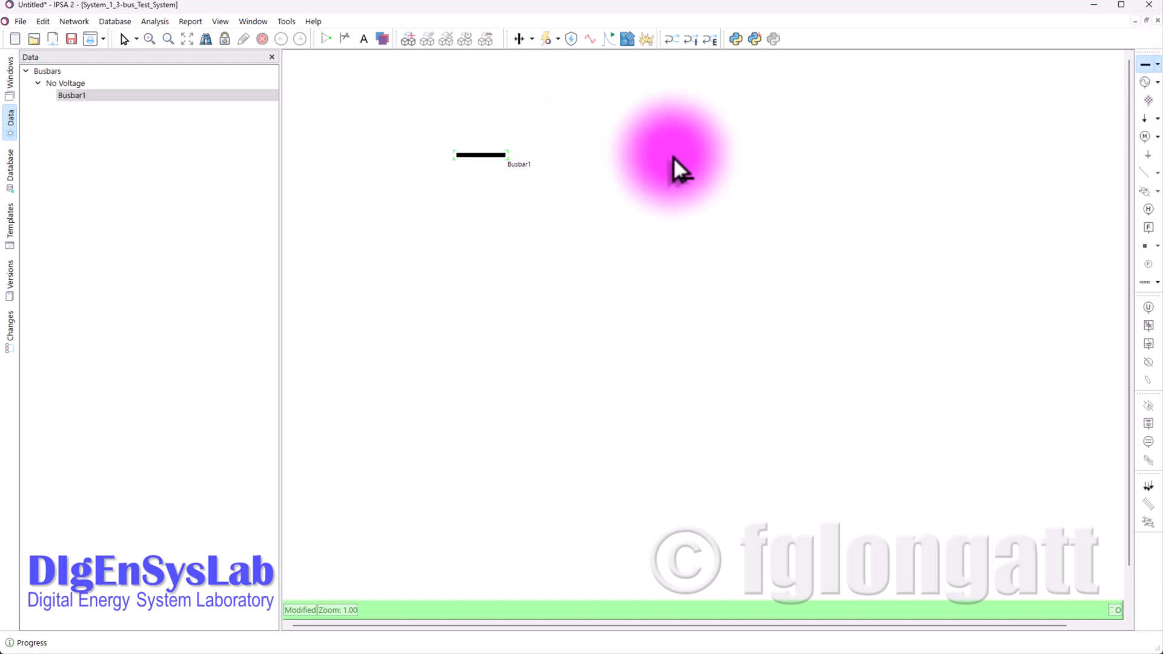
pyautogui.click(673, 157)
pyautogui.click(572, 258)
pyautogui.press('Escape')
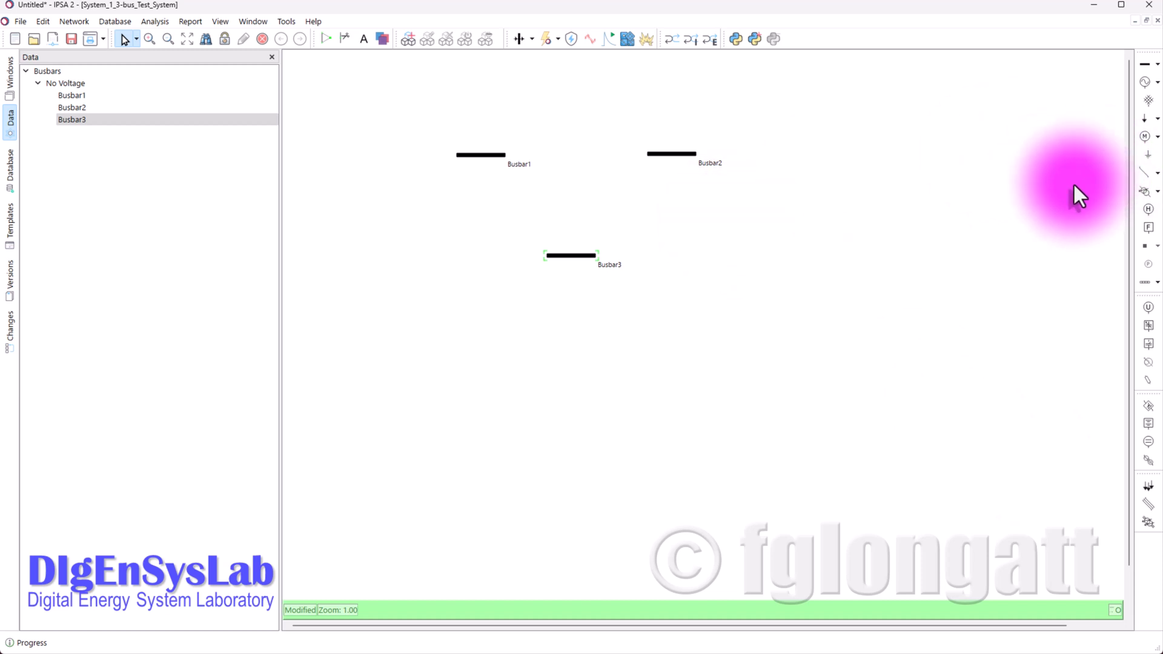
# - Draw a load on Busbar2 with its arrow pointing upwards above the busbar
pyautogui.click(670, 153)
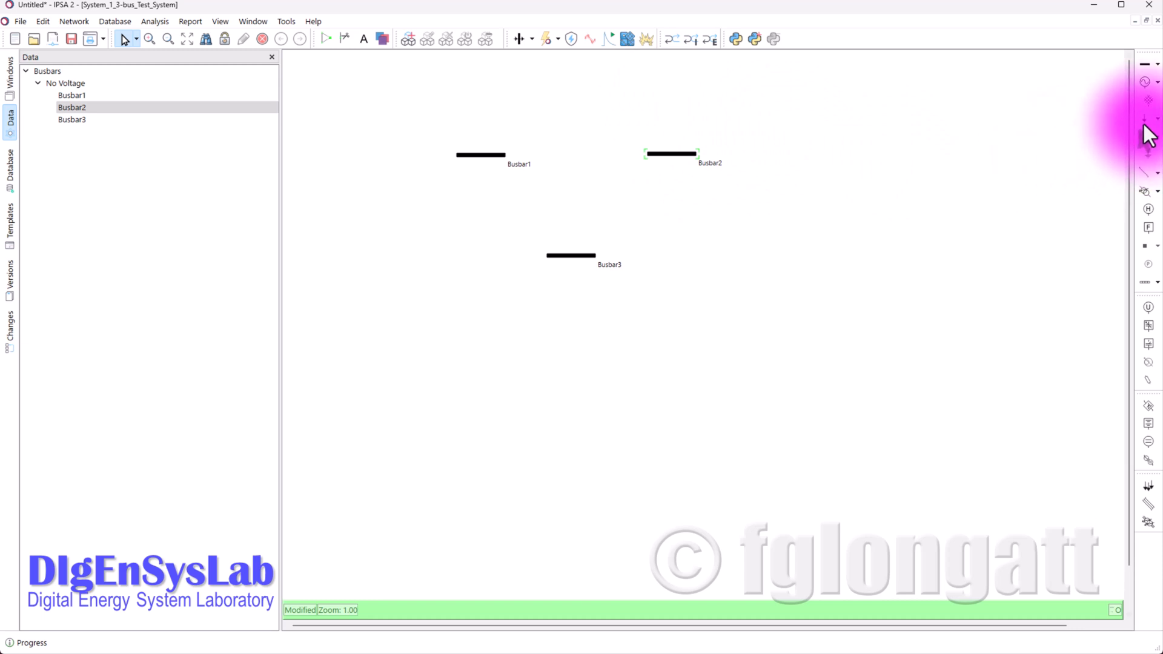
pyautogui.click(1025, 144)
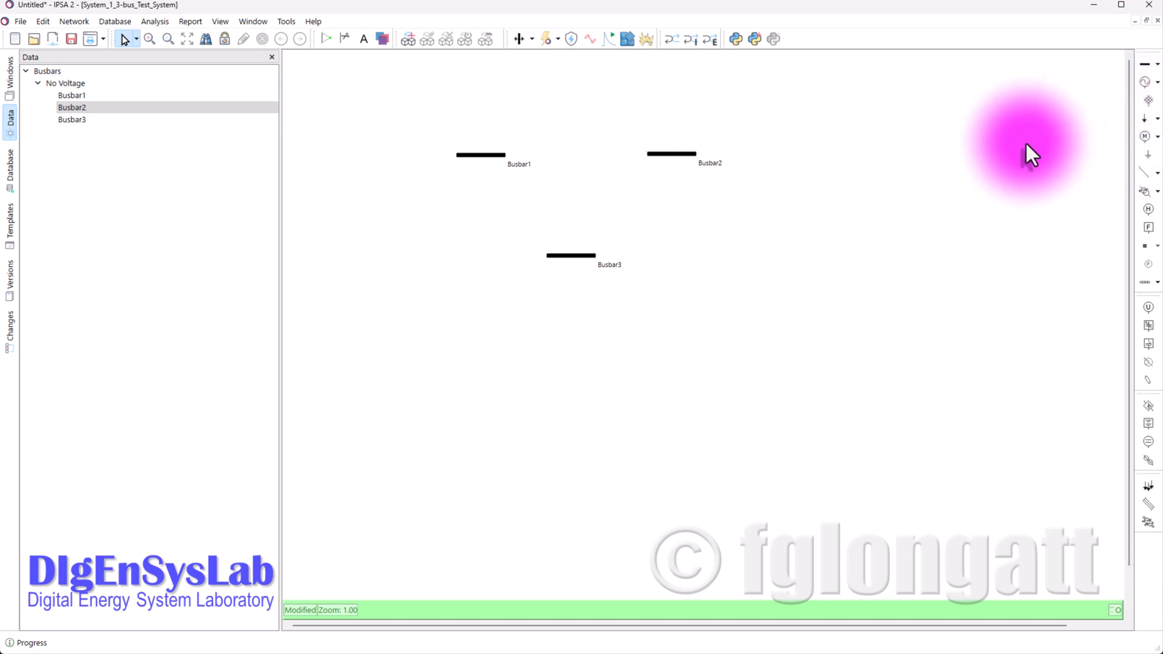
pyautogui.click(1143, 120)
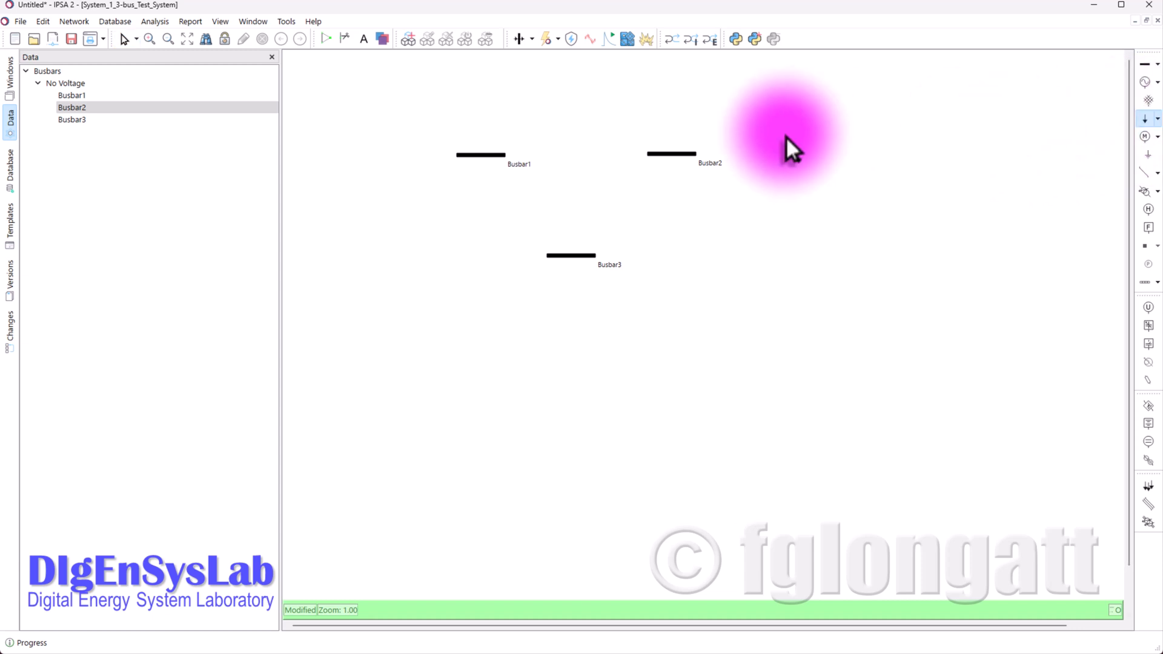
pyautogui.click(674, 154)
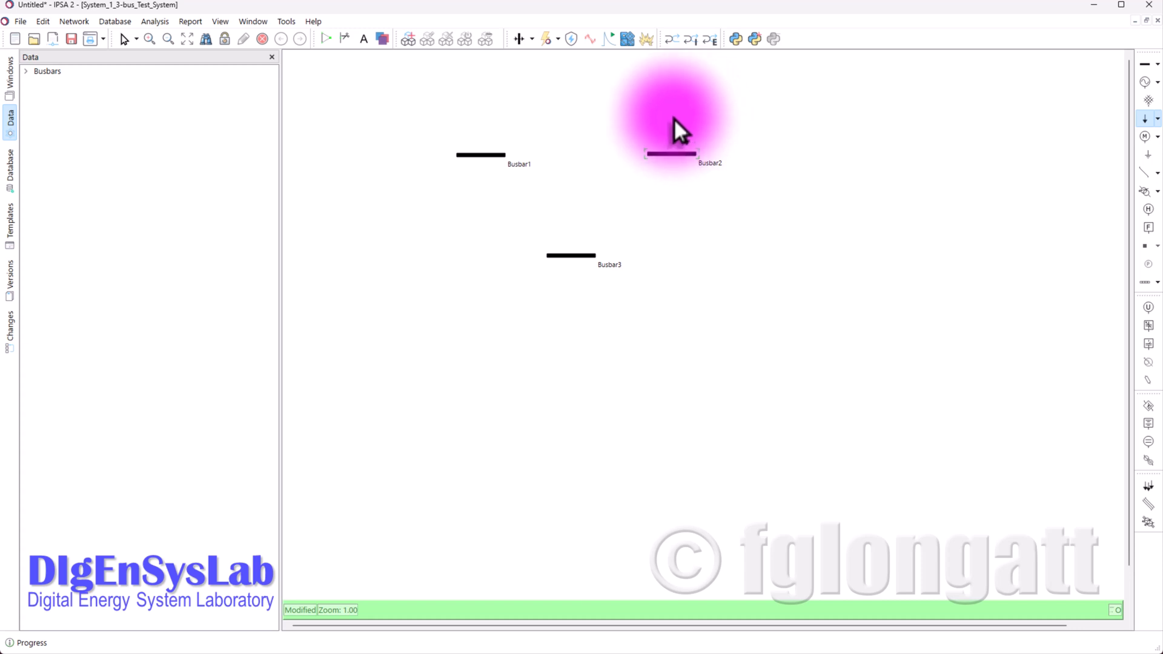
pyautogui.click(674, 118)
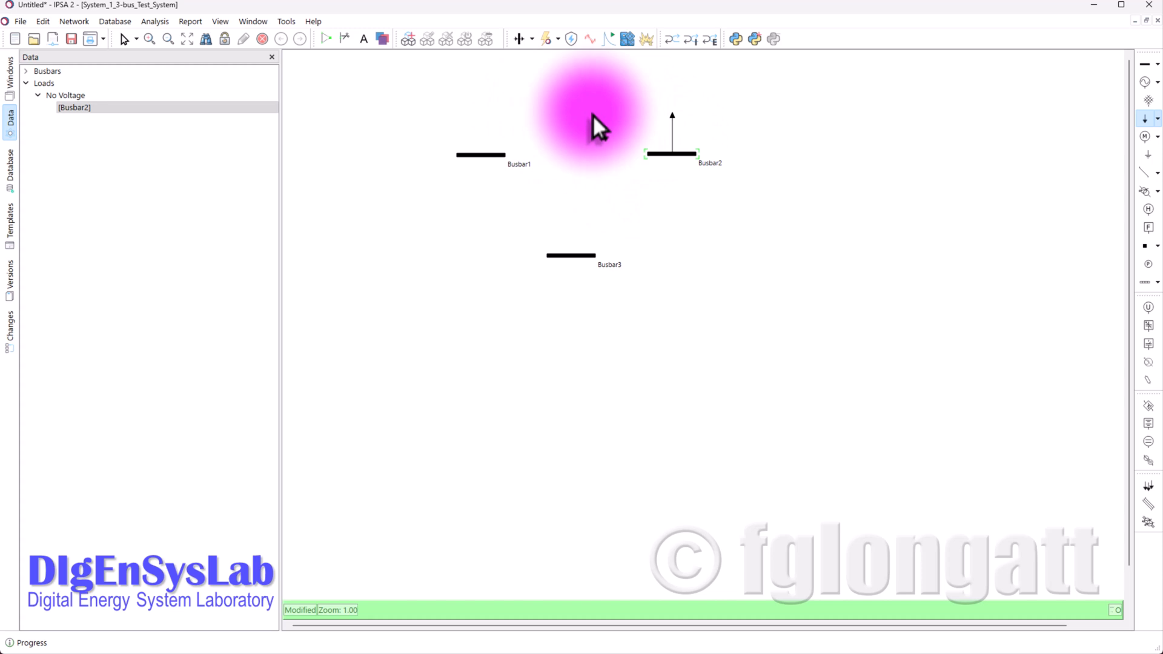
pyautogui.press('Escape')
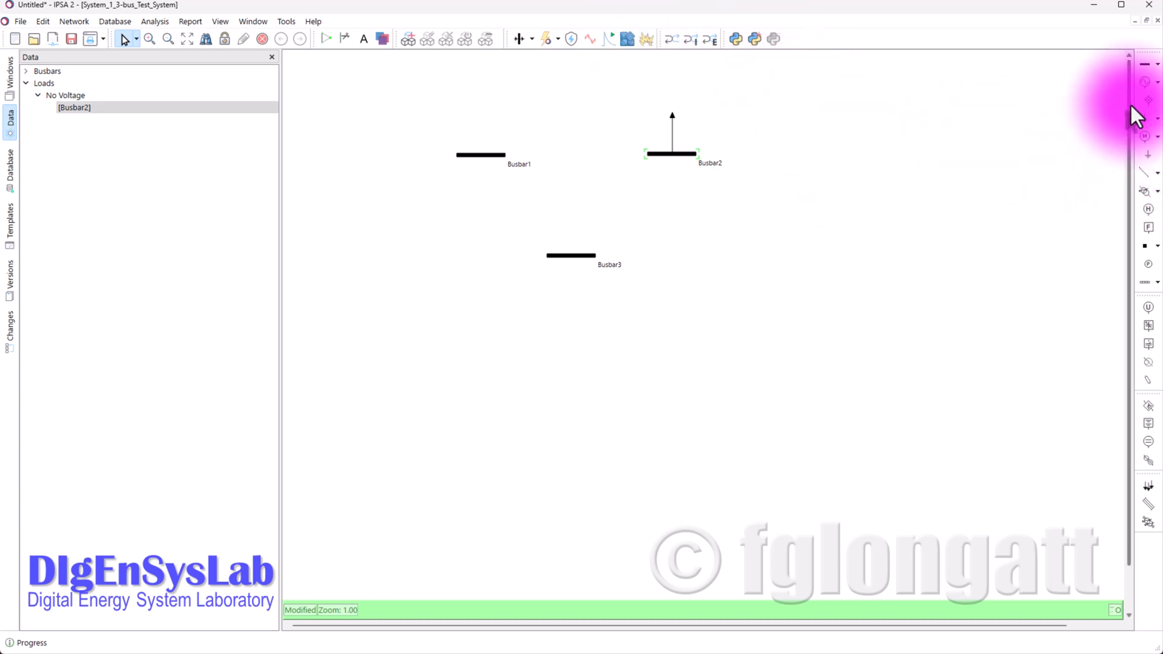
pyautogui.click(1157, 83)
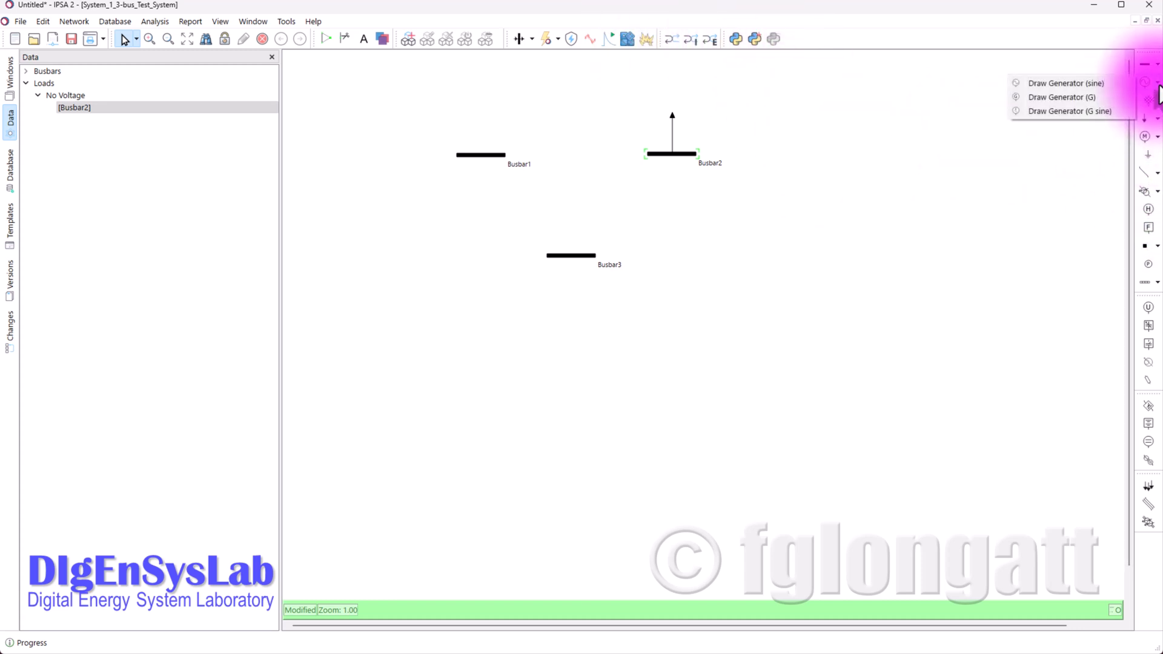
pyautogui.click(1099, 86)
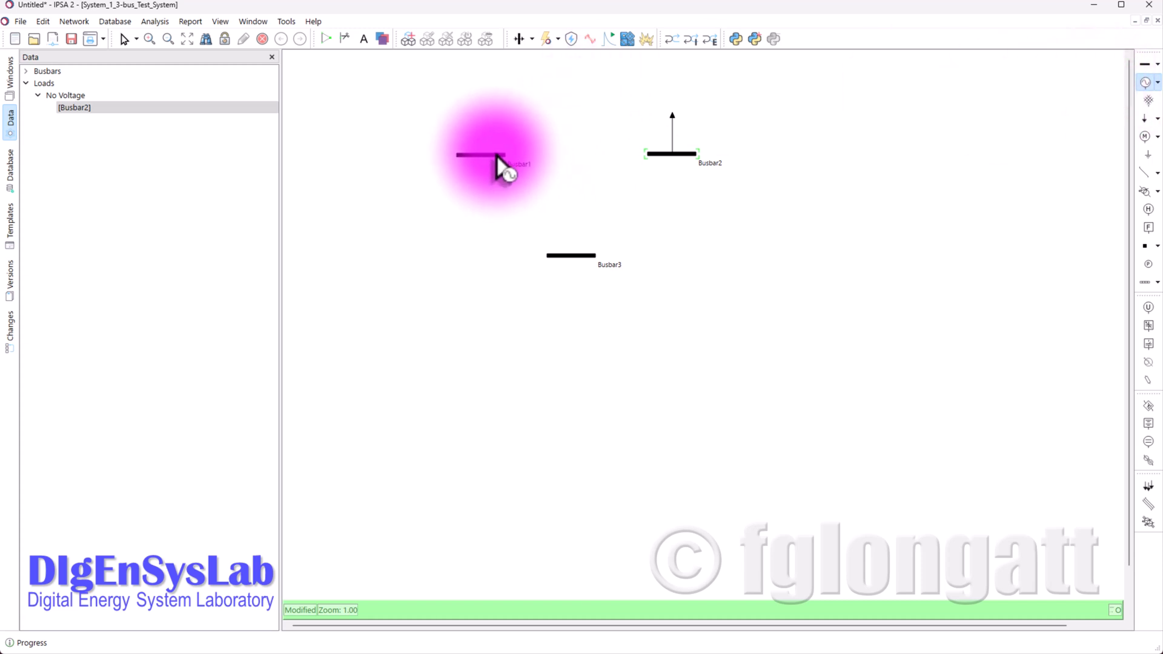
pyautogui.press('Escape')
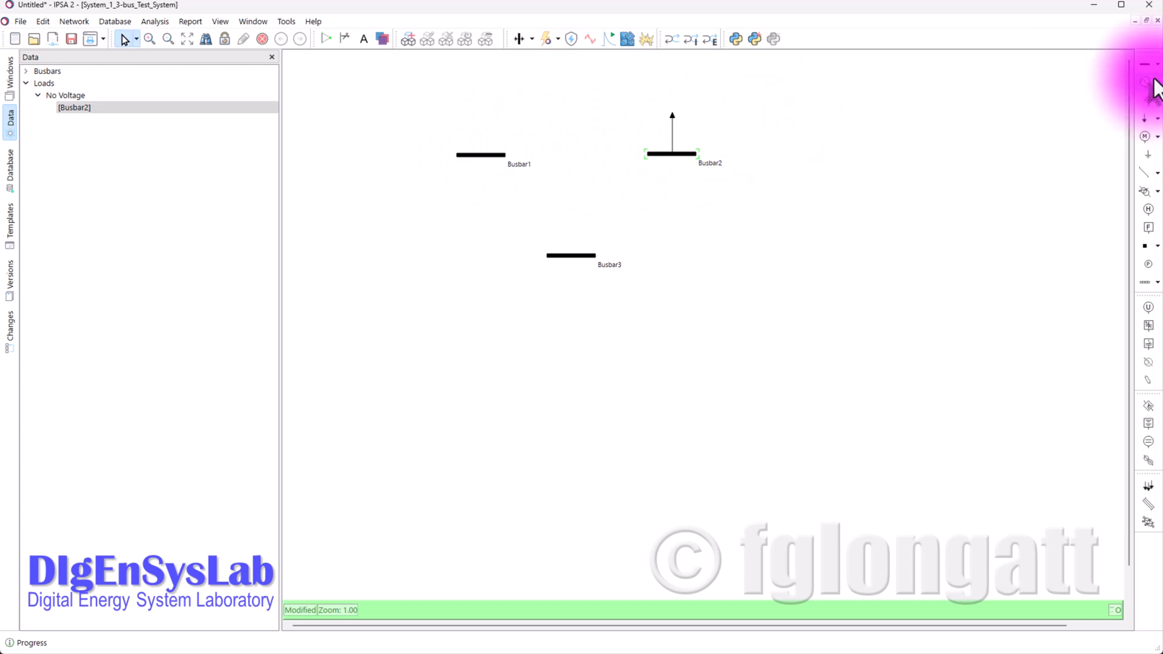
pyautogui.click(1087, 117)
# - Draw a generator above Busbar1 and another generator below Busbar3
pyautogui.click(1146, 83)
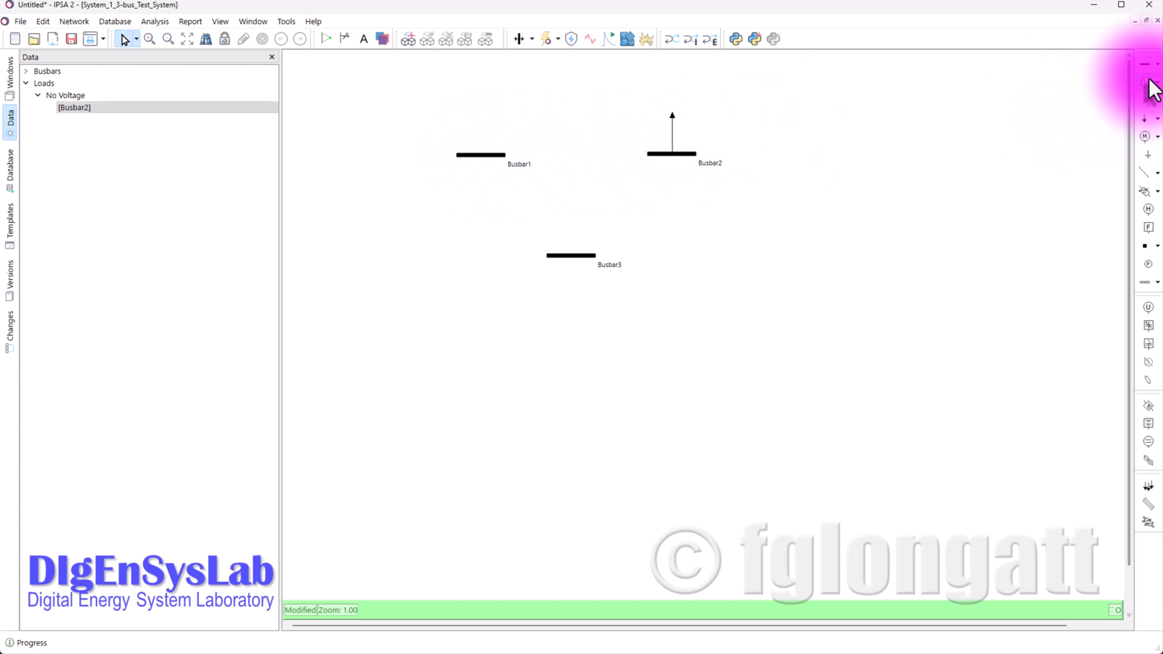
pyautogui.click(487, 163)
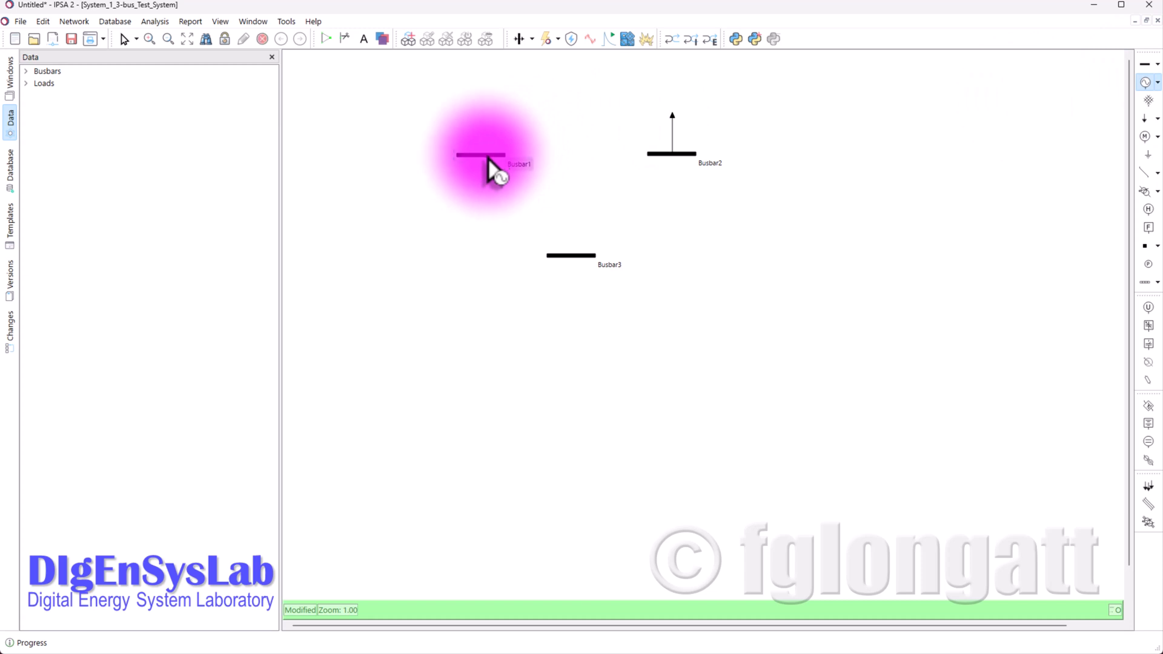
pyautogui.click(483, 121)
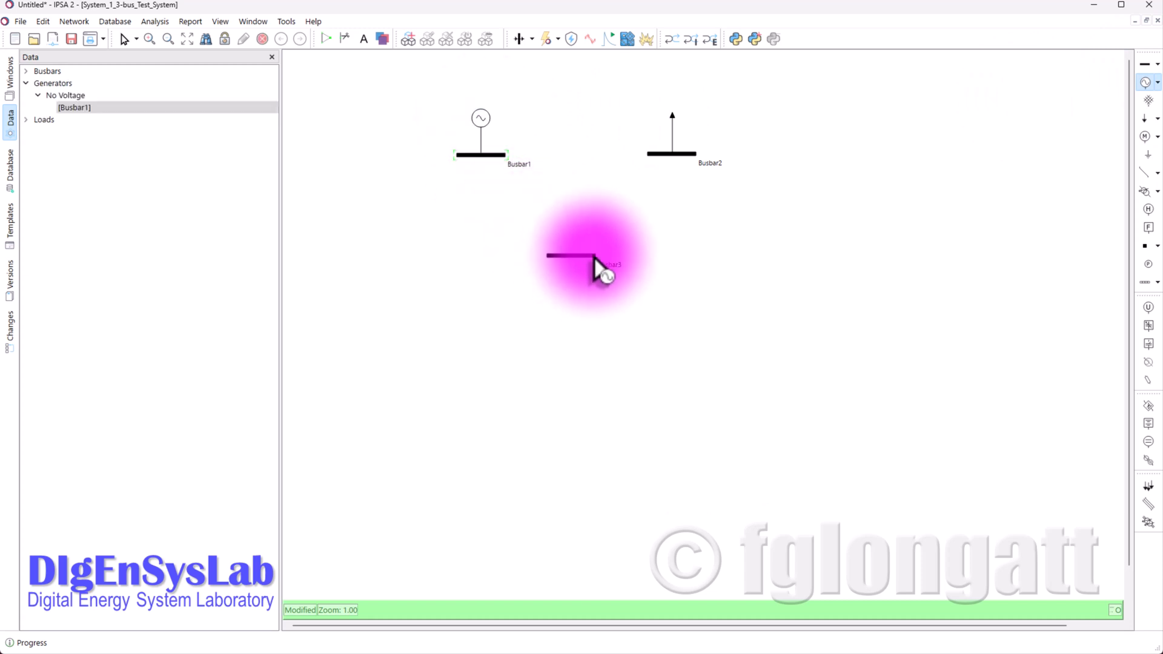
pyautogui.click(575, 297)
pyautogui.press('Escape')
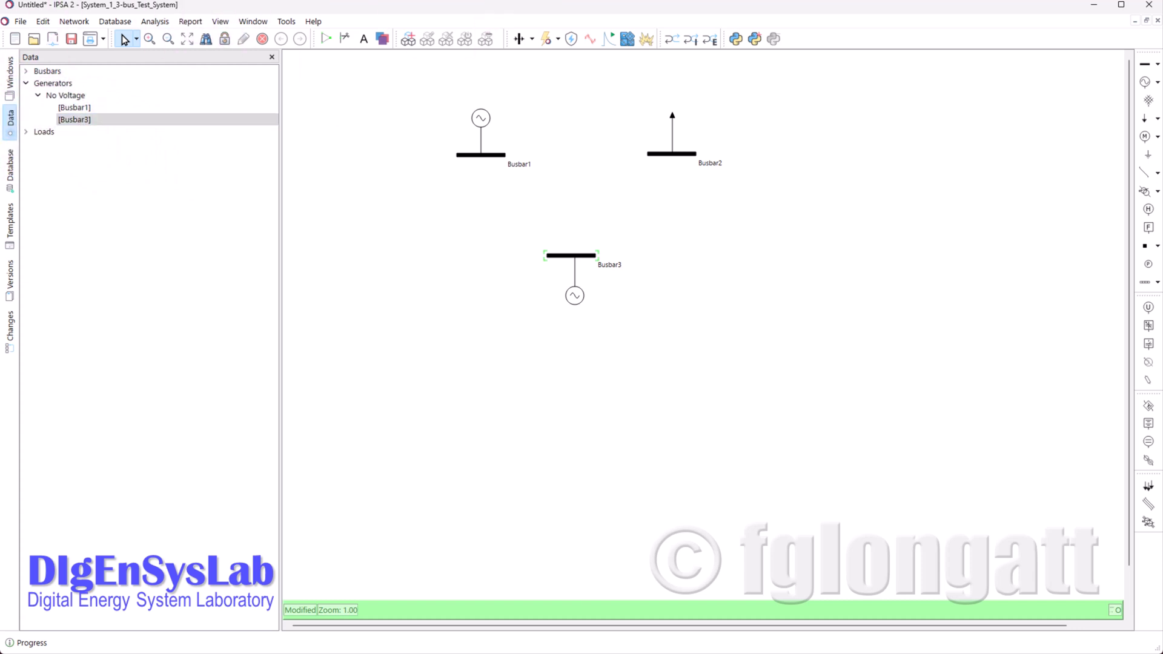
# - Draw a line from Busbar1 to Busbar2, routed down, across and back up below the two busbars
pyautogui.click(1145, 174)
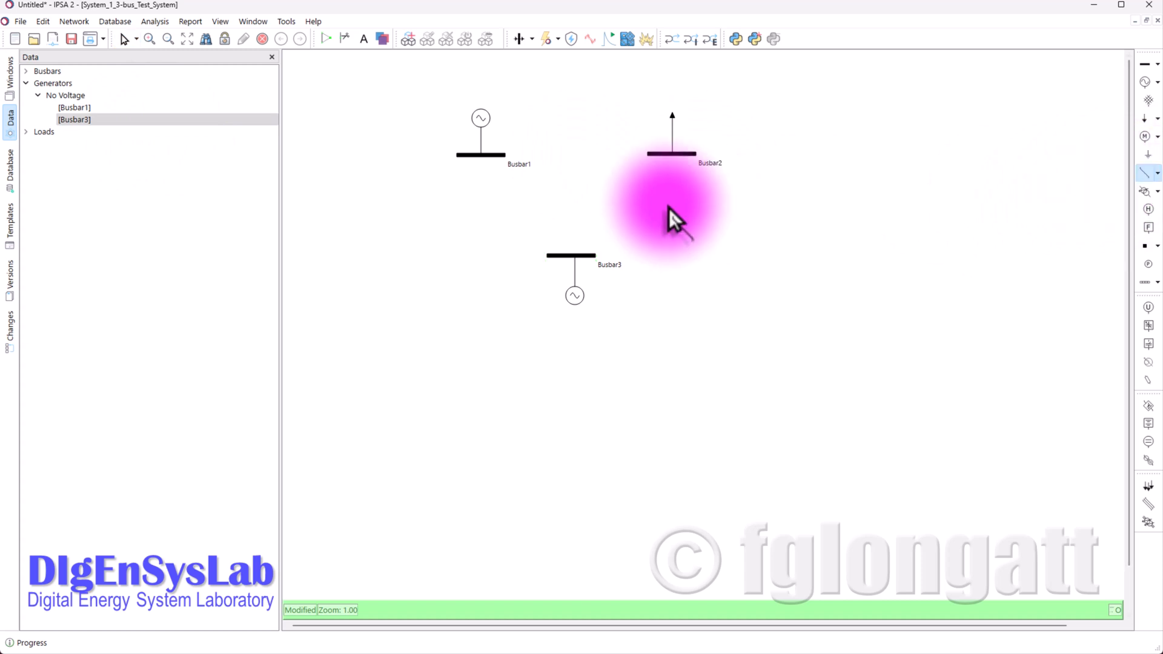
pyautogui.click(495, 156)
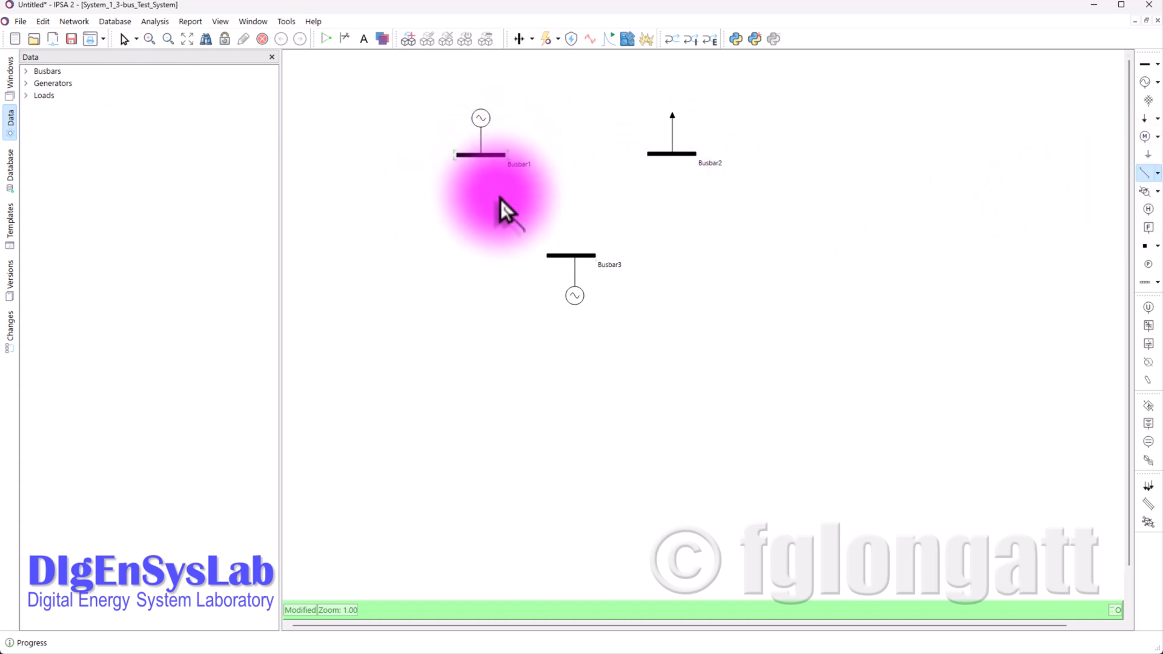
pyautogui.click(498, 196)
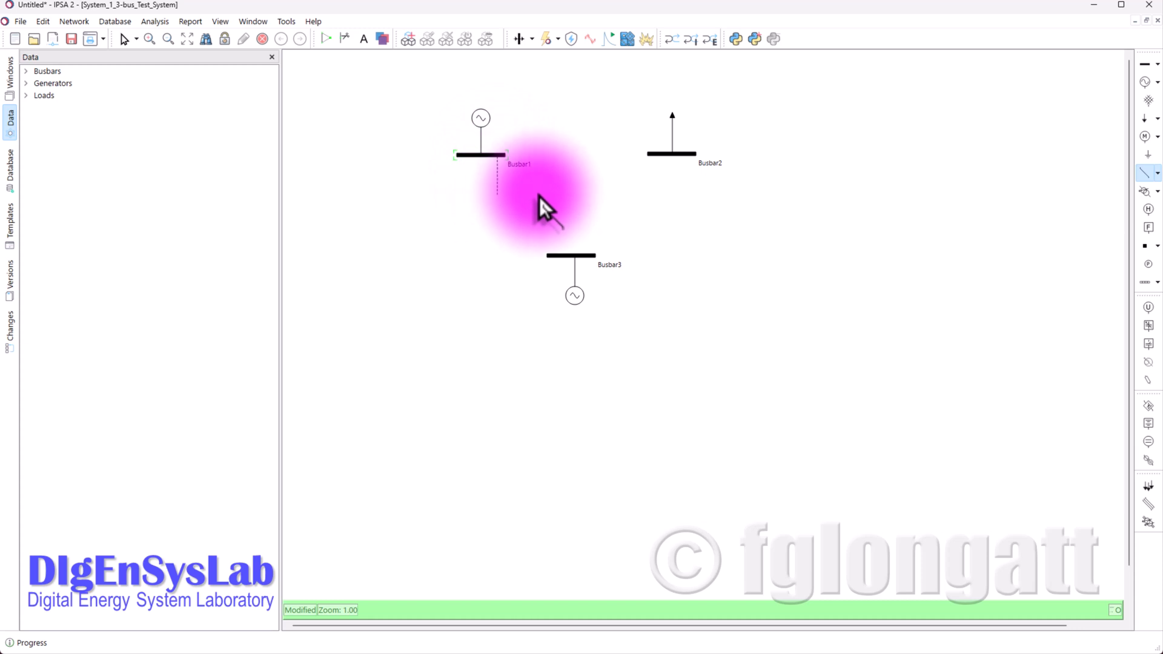
pyautogui.click(659, 195)
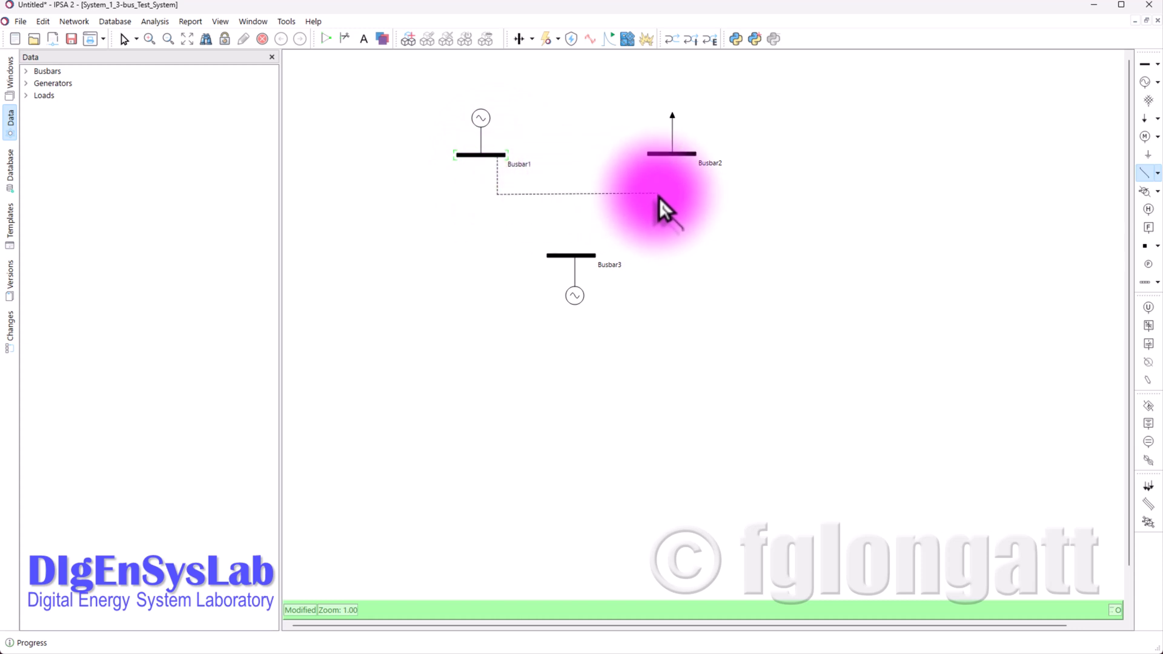
pyautogui.click(658, 156)
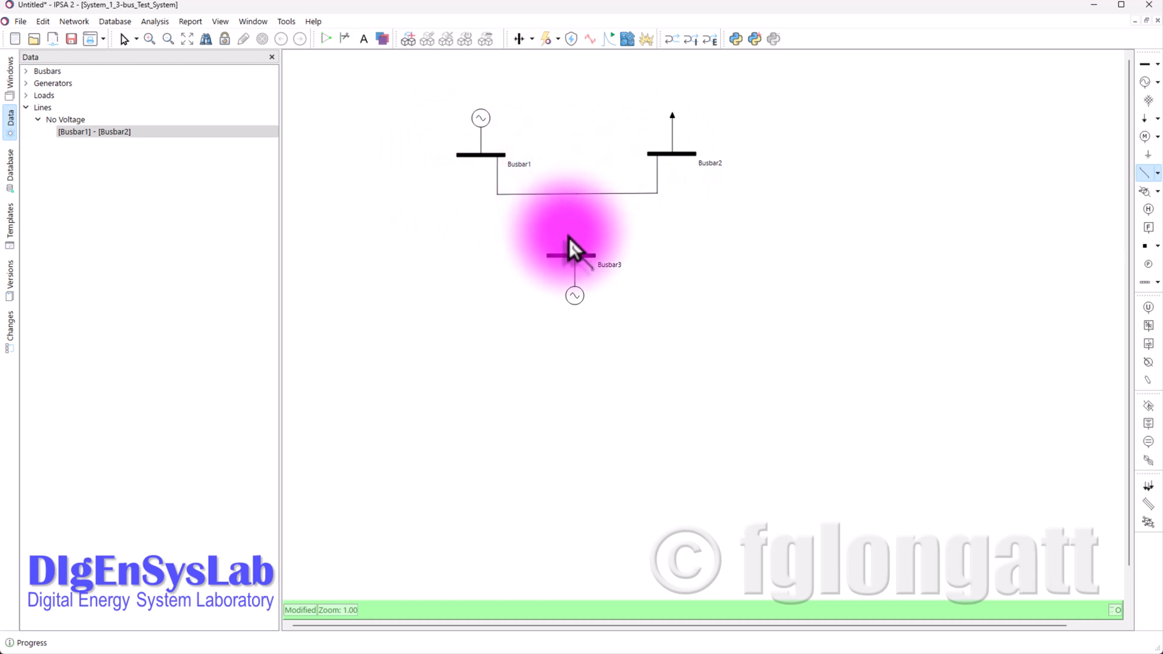
# - Draw a line from the underside of Busbar1, bending diagonally down to the upper side of Busbar3
pyautogui.click(472, 157)
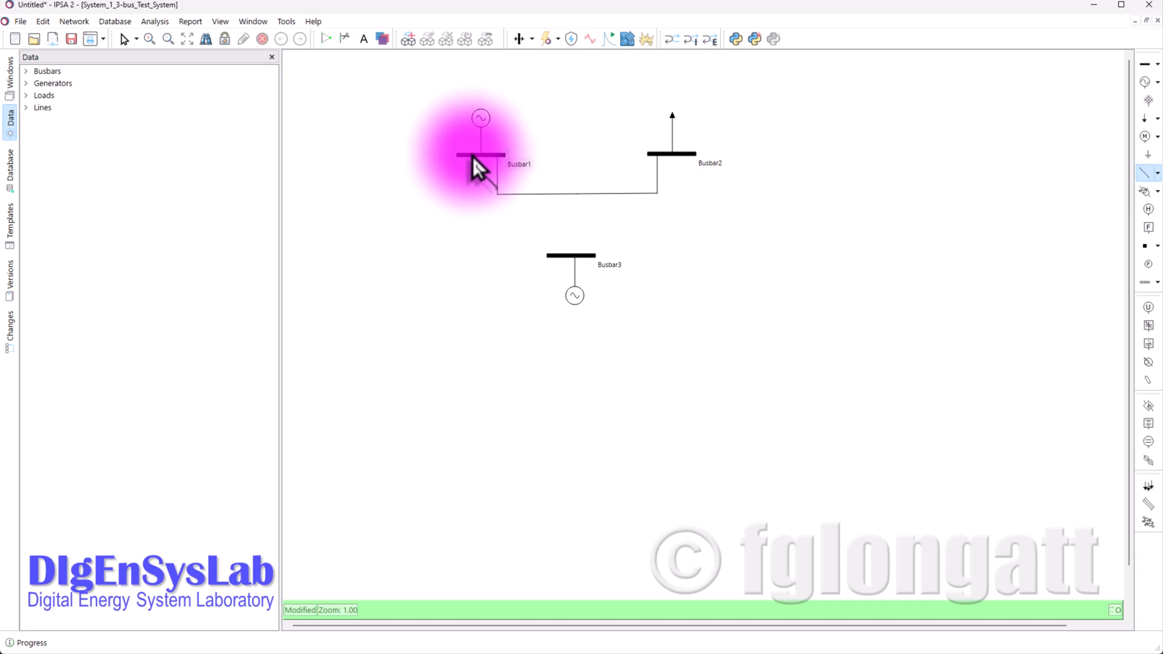
pyautogui.click(470, 195)
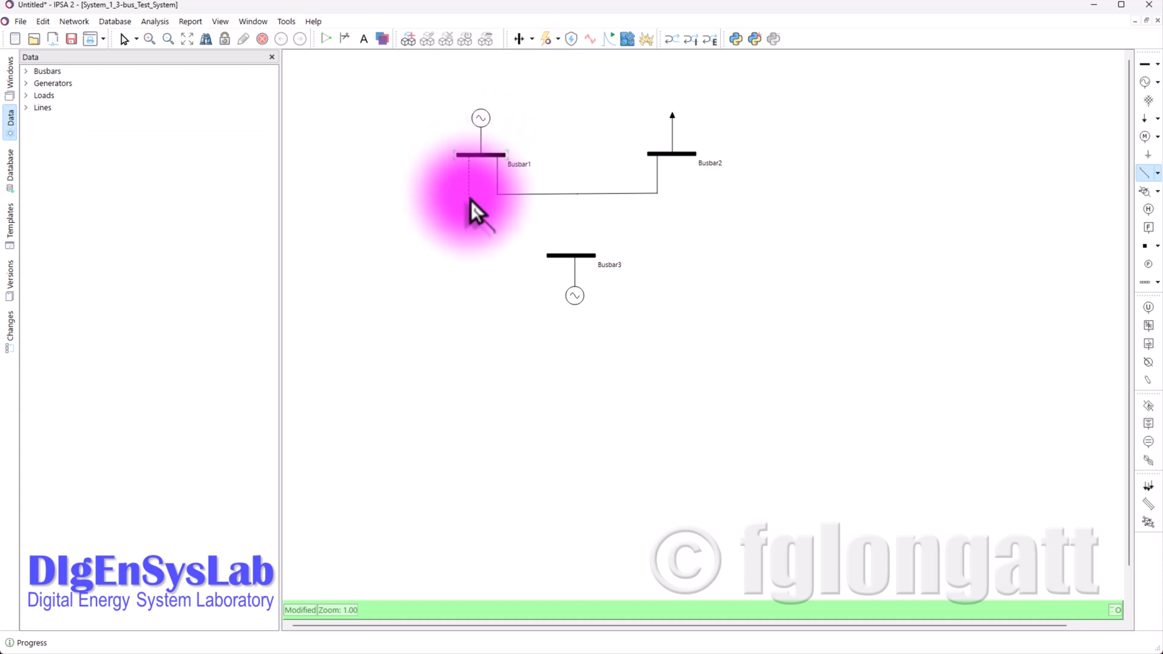
pyautogui.click(564, 232)
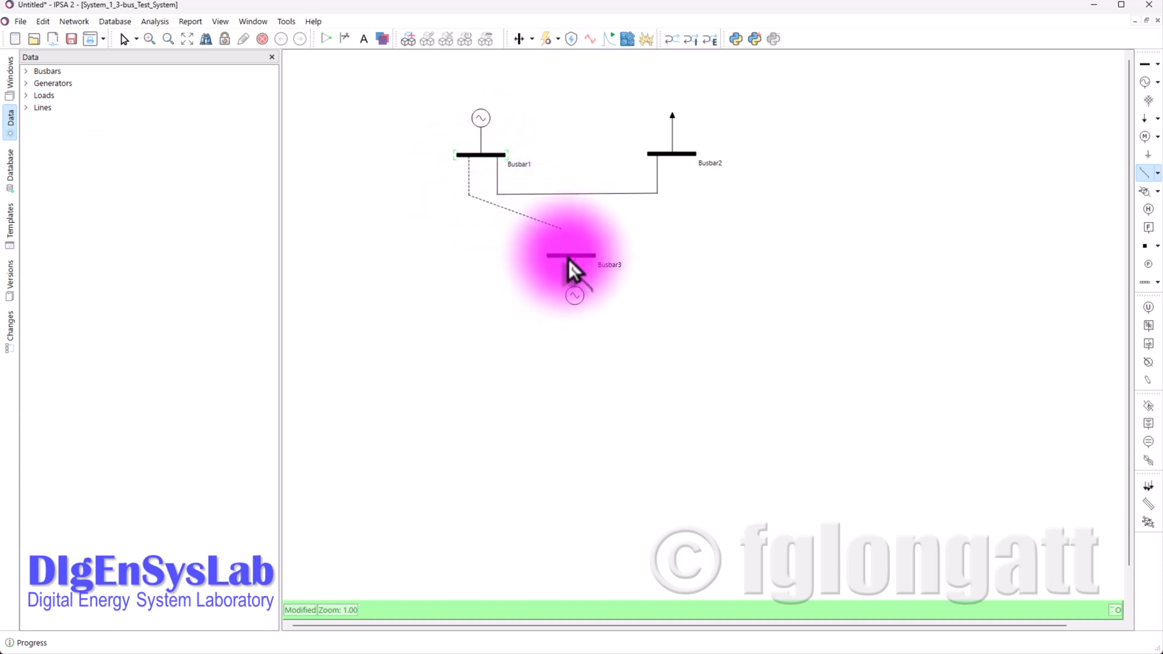
pyautogui.click(565, 255)
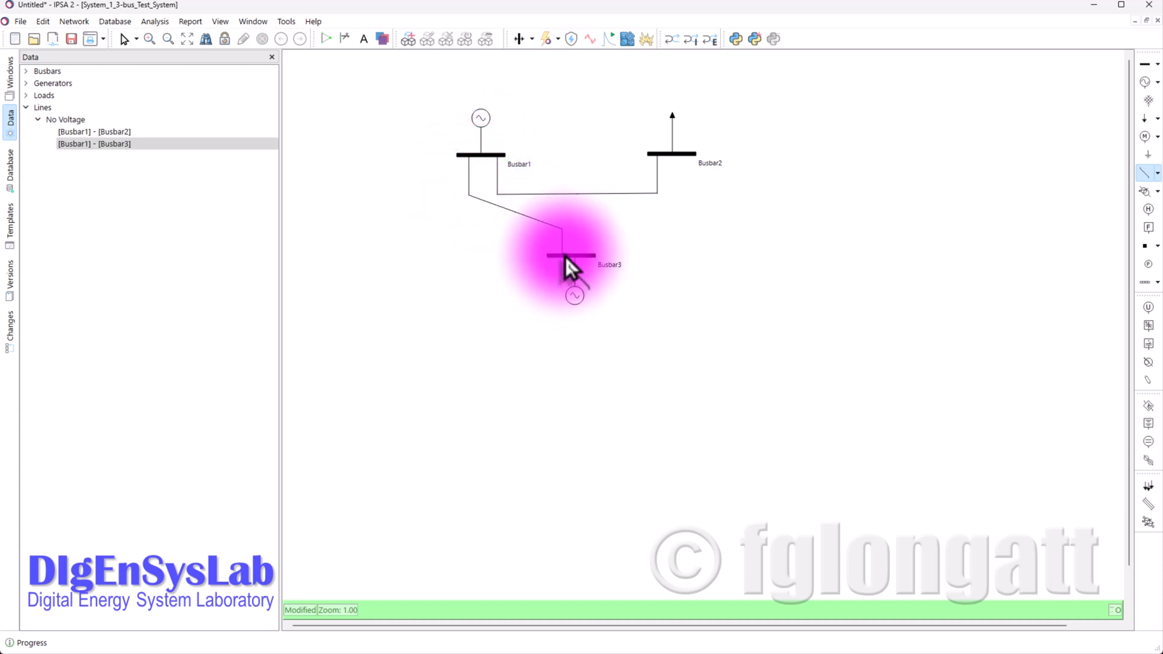
# - Draw a line from the underside of Busbar2, bending diagonally down to the upper side of Busbar3
pyautogui.click(685, 156)
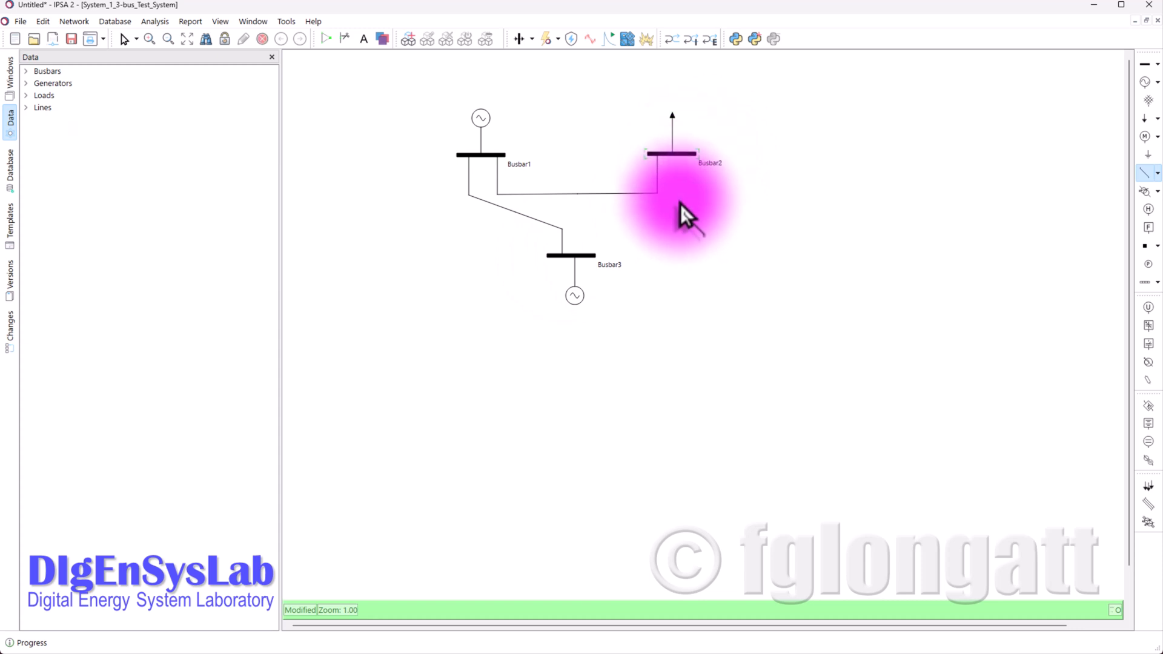
pyautogui.click(582, 256)
pyautogui.press('Escape')
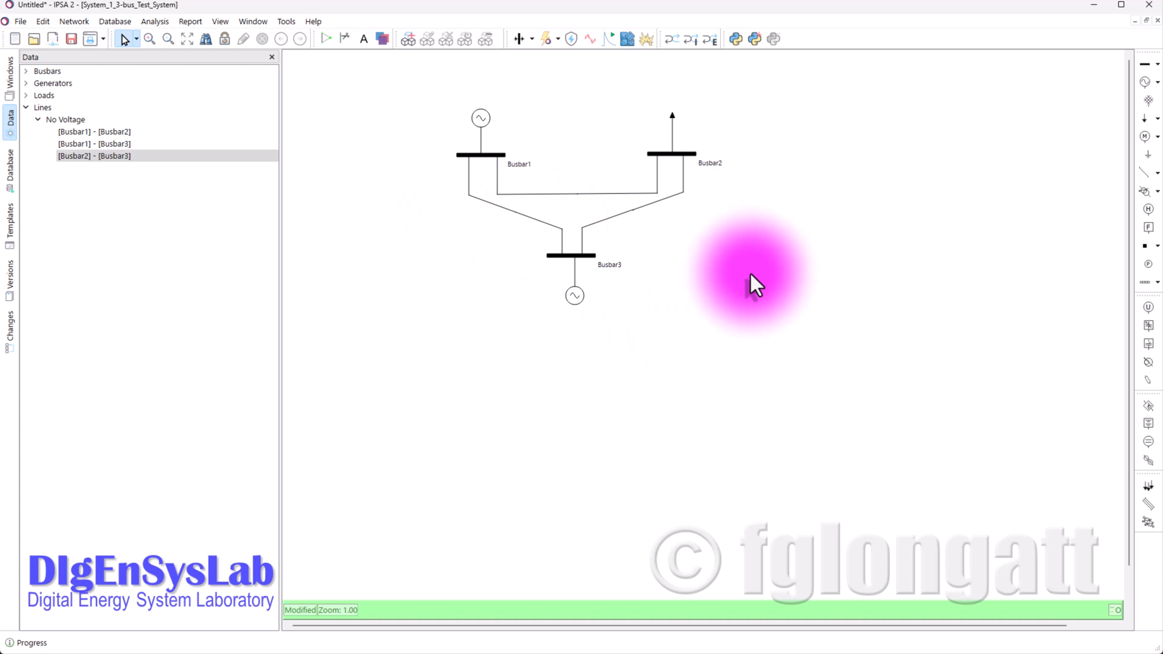
# - Rename Busbar1 as Bus_1 and set its nominal voltage to 115 kV
pyautogui.scroll(5, 579, 308)
pyautogui.scroll(1, 587, 311)
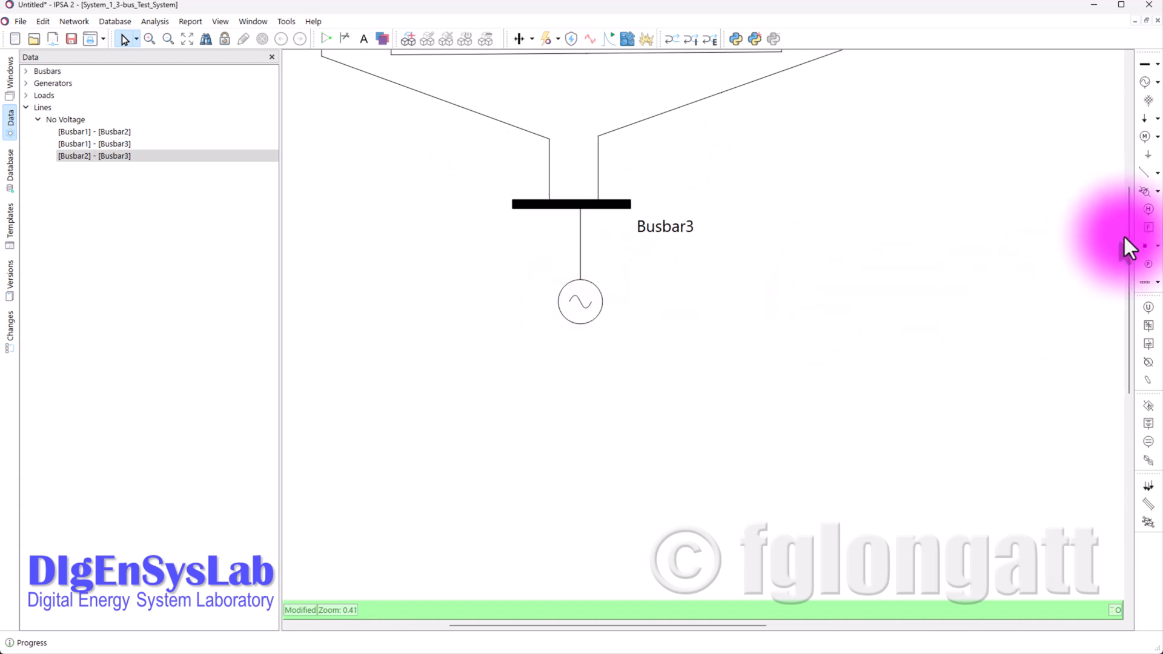
pyautogui.moveTo(1132, 245); pyautogui.dragTo(1132, 160)
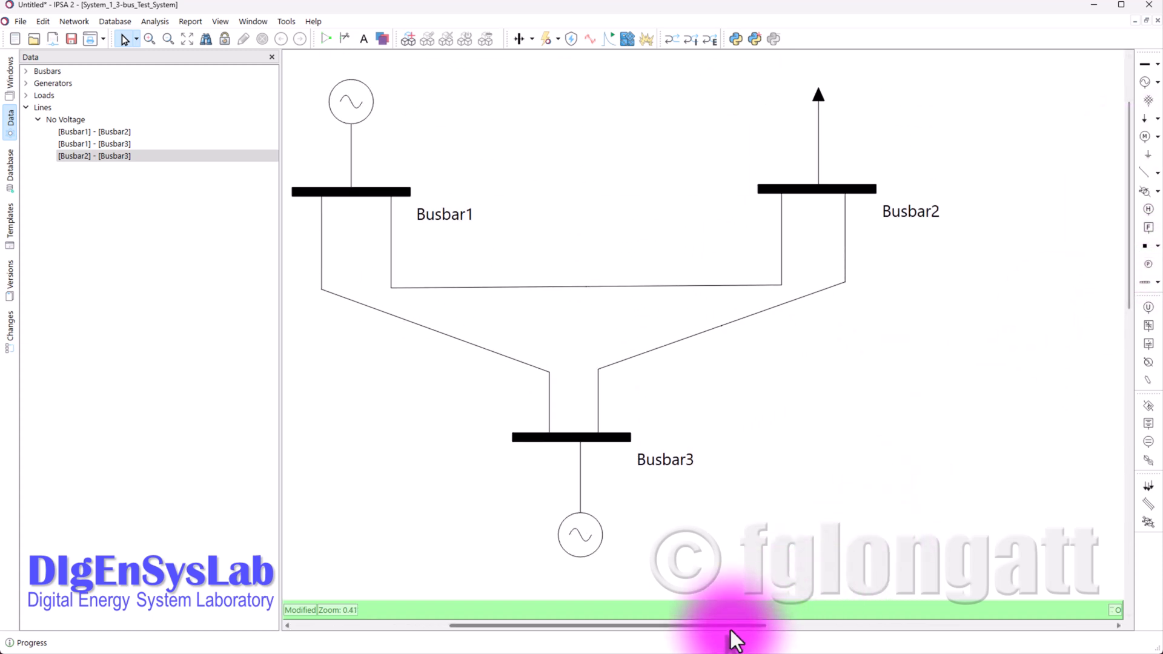
pyautogui.moveTo(727, 634); pyautogui.dragTo(696, 643)
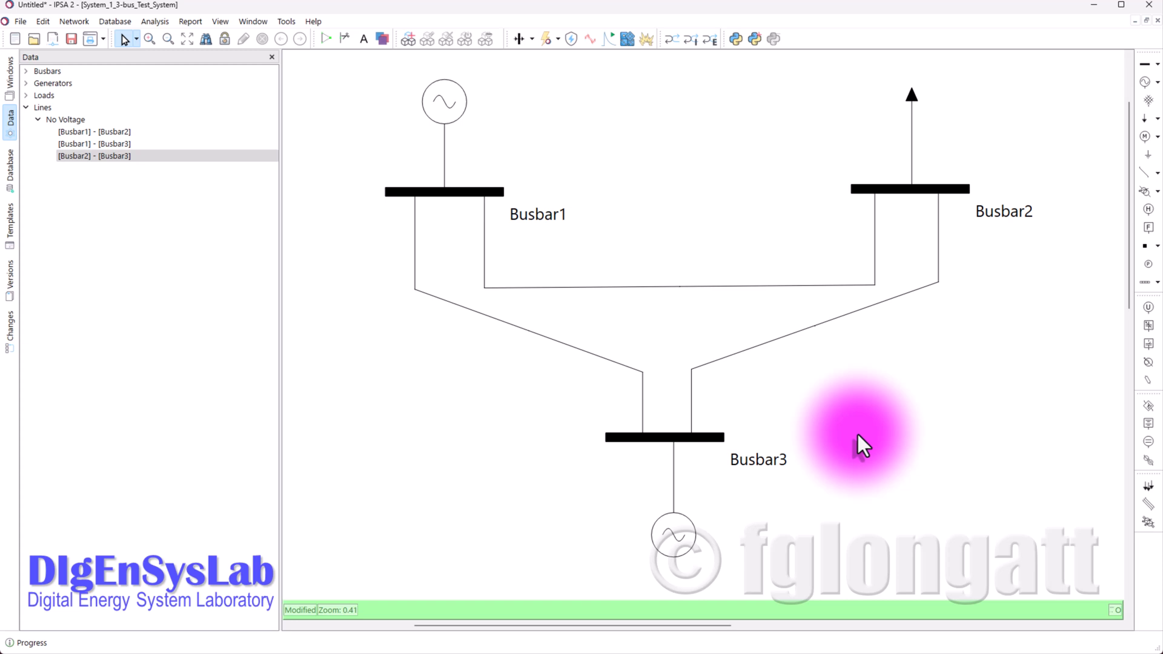
pyautogui.doubleClick(454, 194)
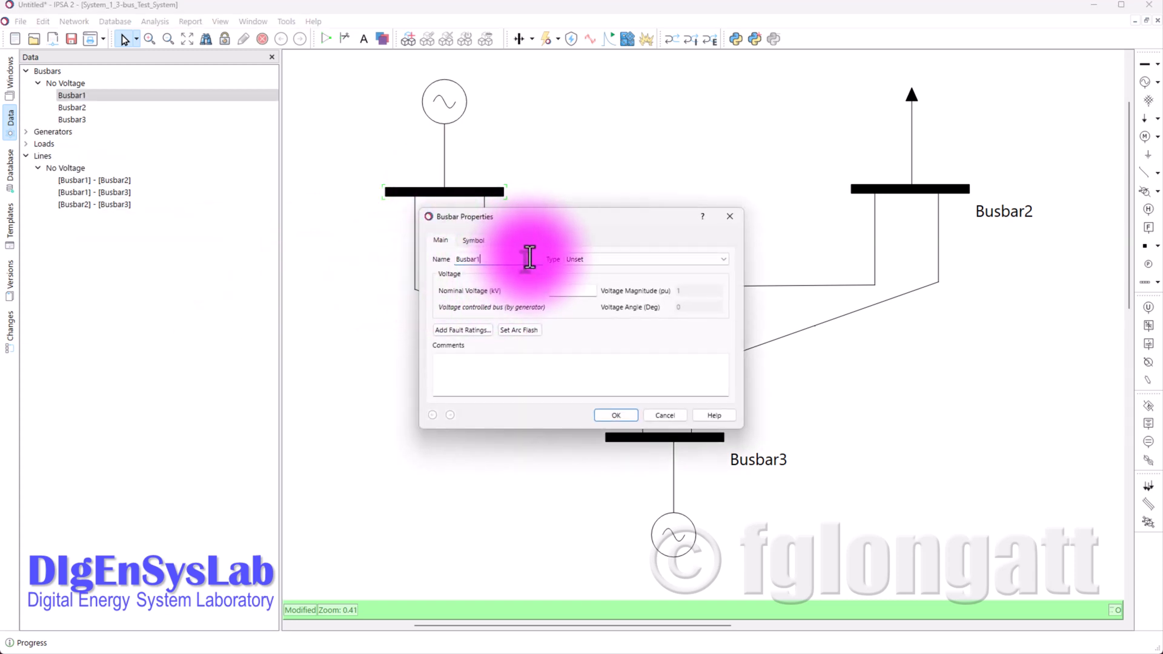
pyautogui.write('Bus_1')
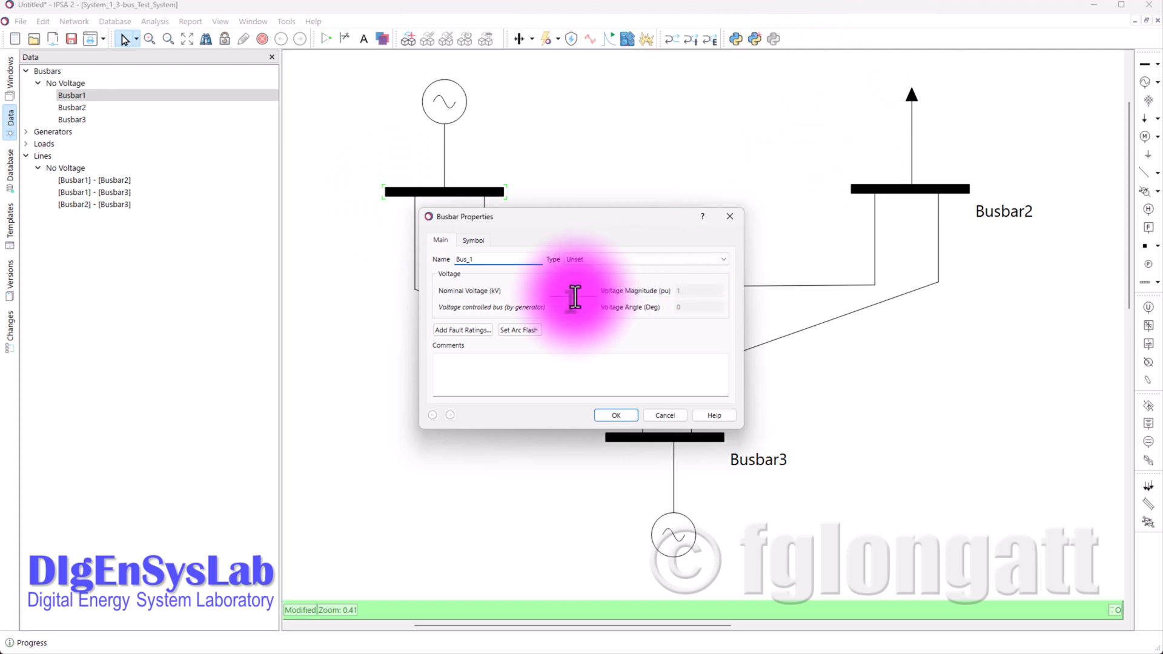
pyautogui.click(554, 293)
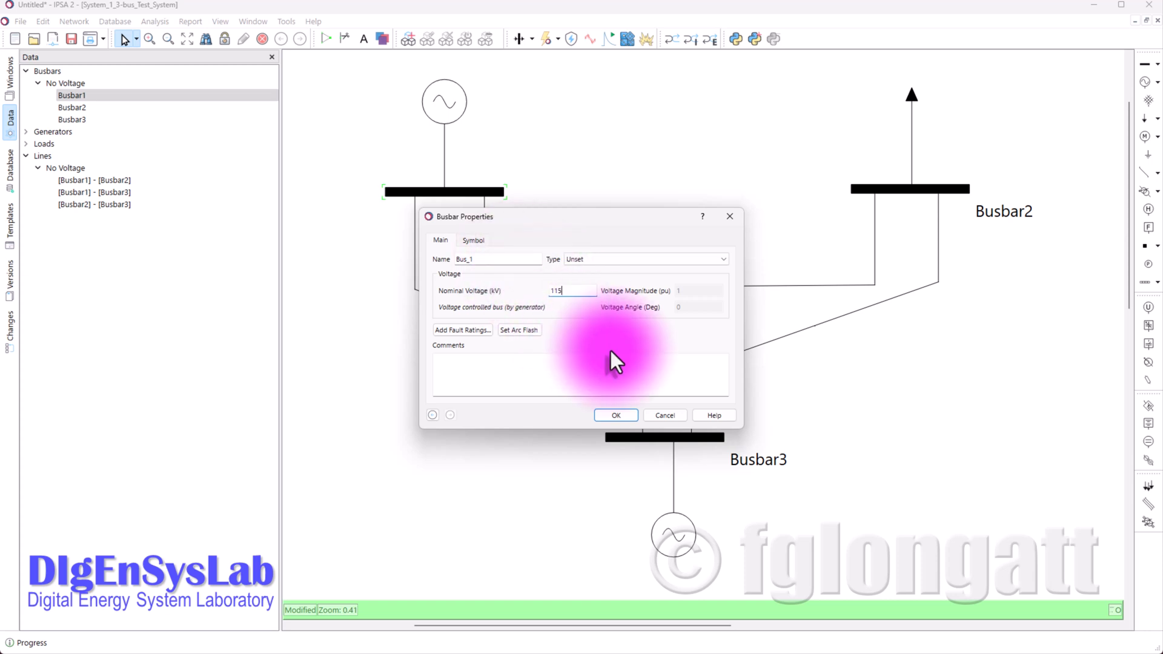
pyautogui.click(609, 411)
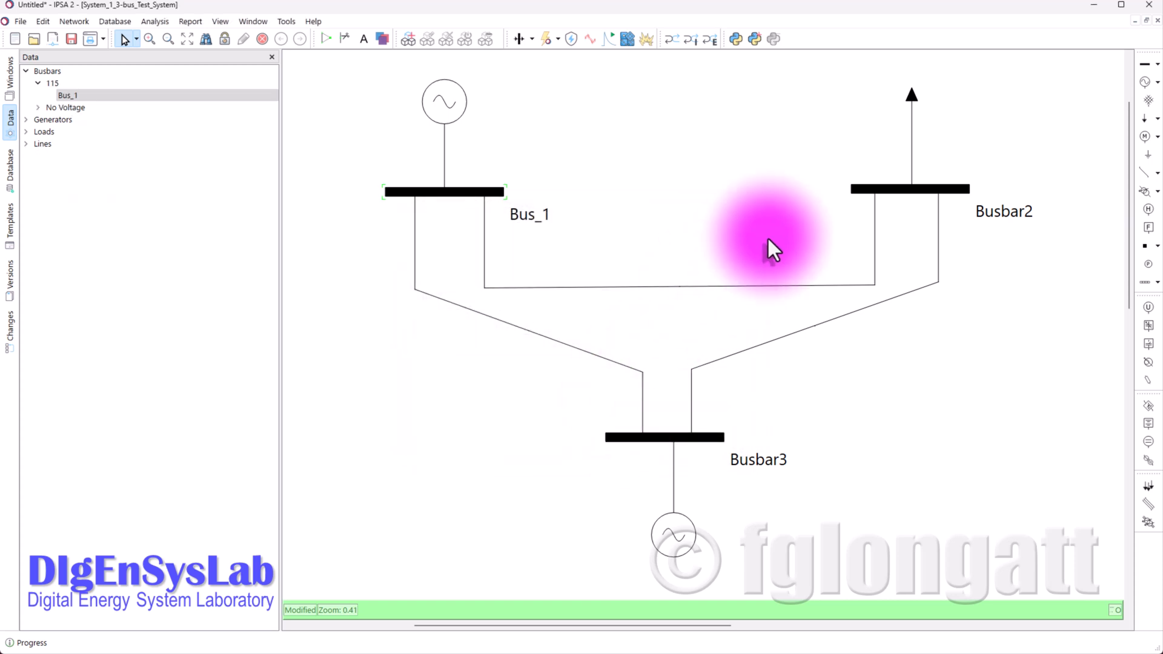
# - Rename Busbar2 as Bus_2 and set its nominal voltage to 115 kV
pyautogui.click(888, 189)
pyautogui.doubleClick(888, 191)
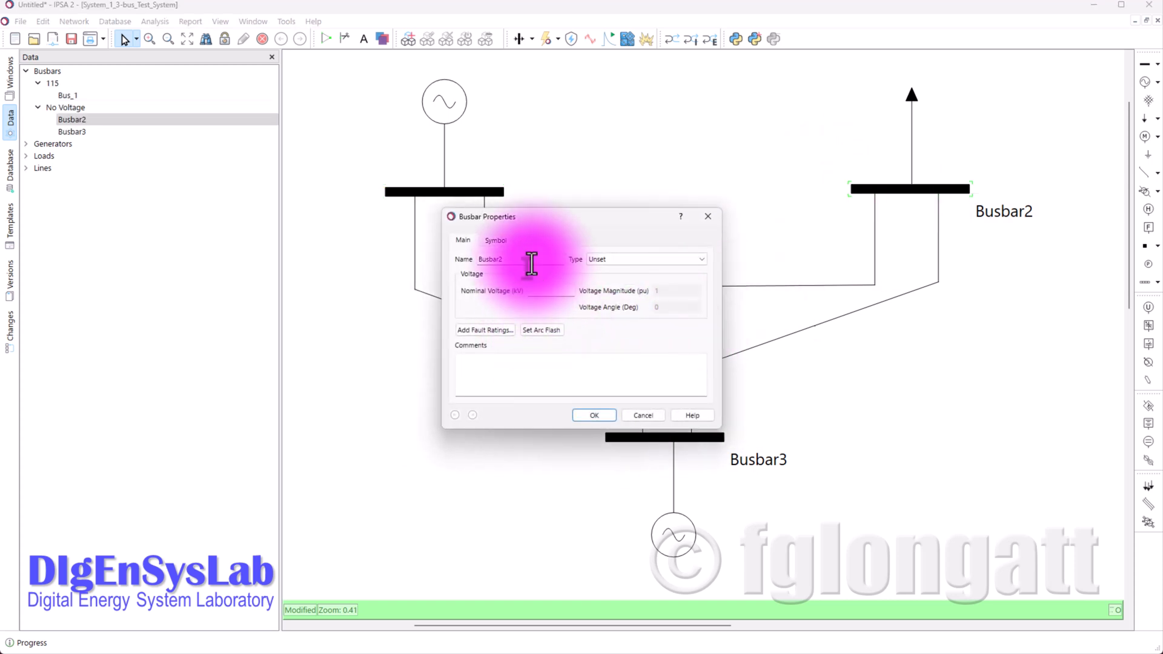
pyautogui.write('Bus_2')
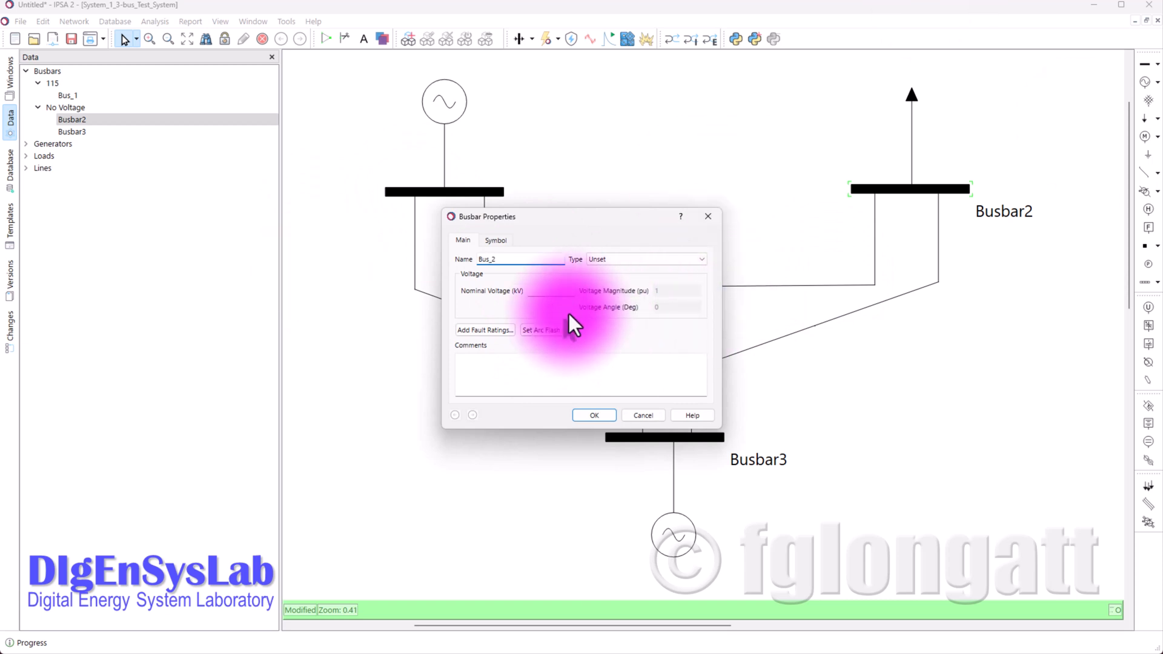
pyautogui.click(549, 291)
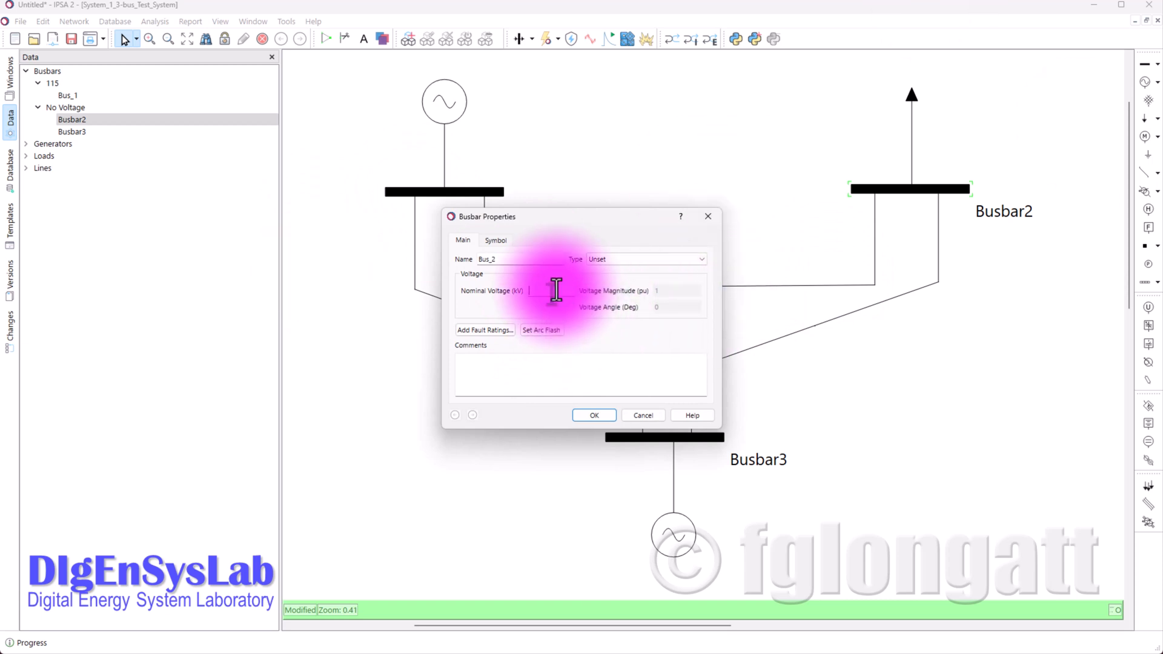
pyautogui.write('115')
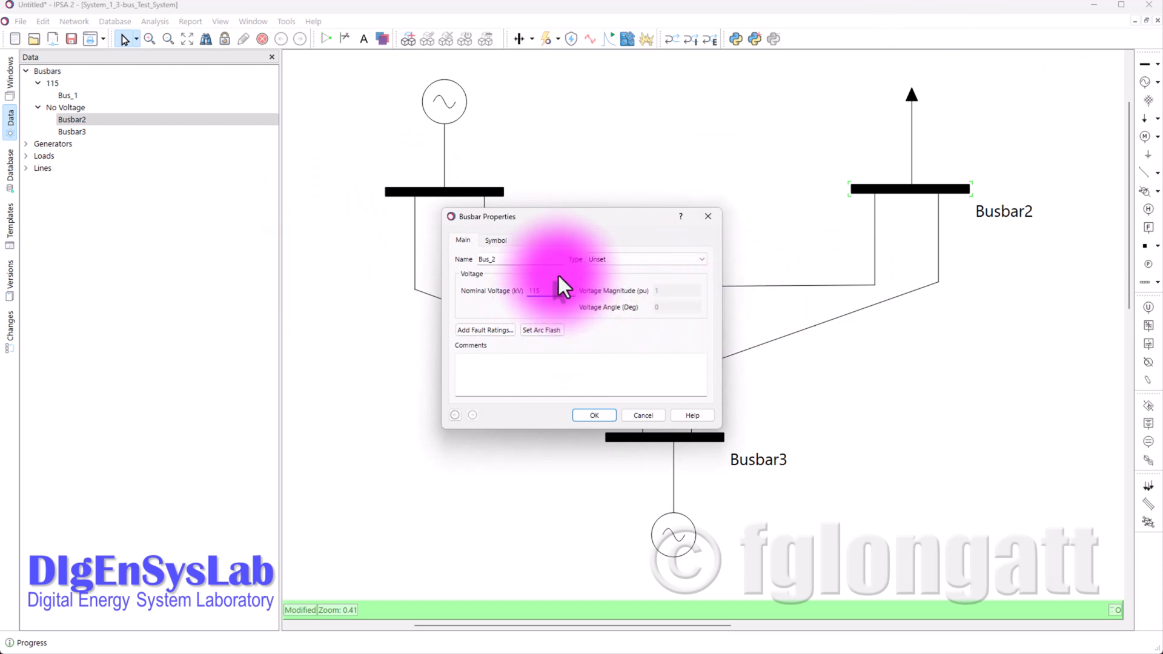
pyautogui.click(591, 415)
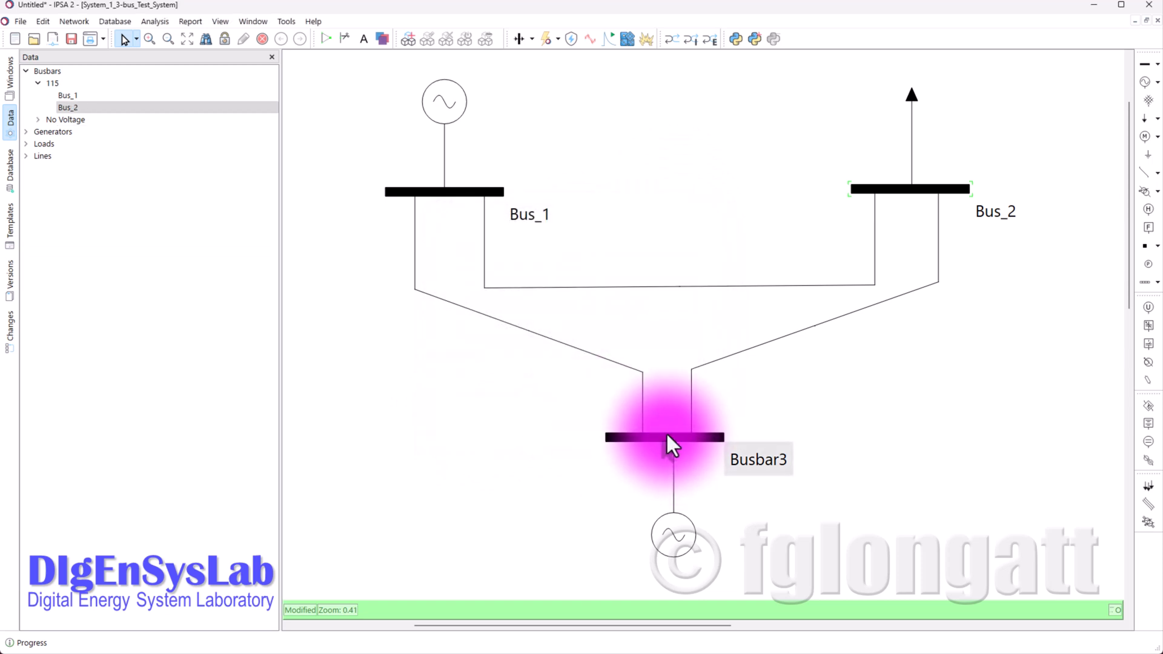
# - Rename Busbar3 as Bus_3 and set its nominal voltage to 115 kV
pyautogui.click(667, 439)
pyautogui.doubleClick(667, 438)
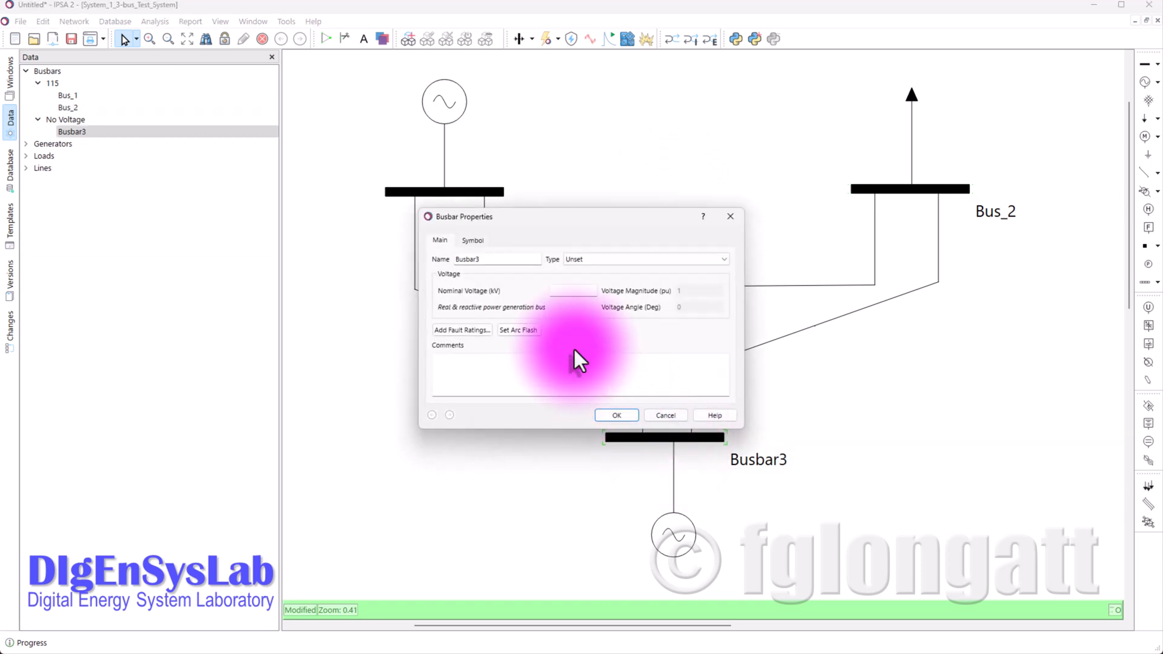
pyautogui.hotkey('ctrl', 'a')
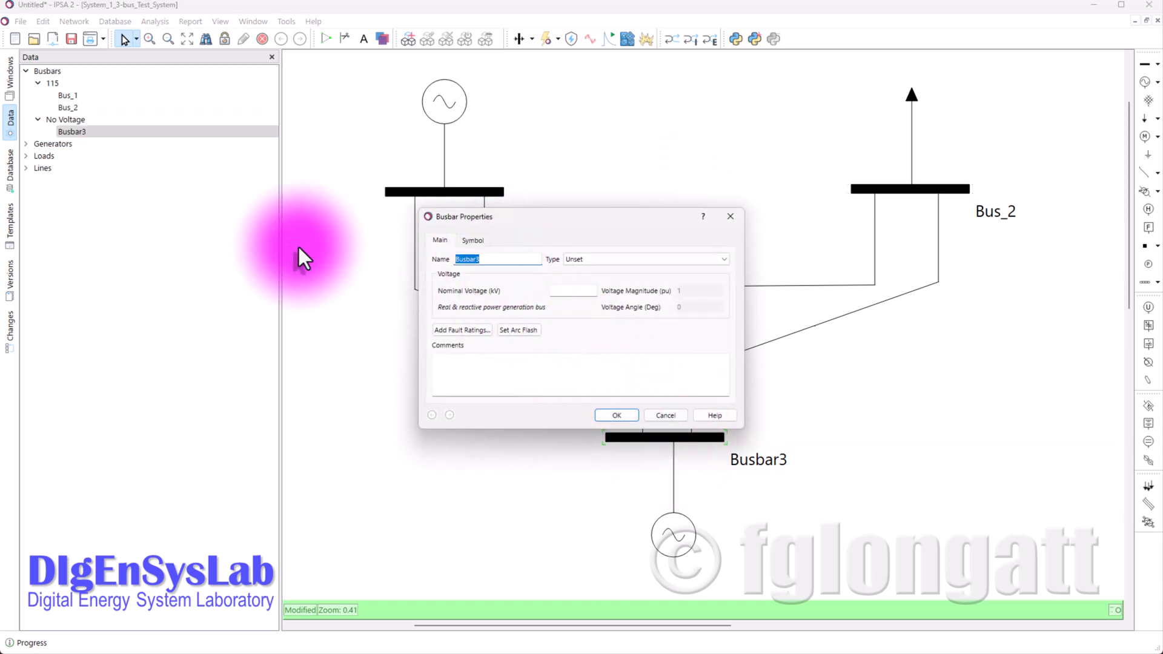
pyautogui.write('Bus_3')
pyautogui.click(561, 290)
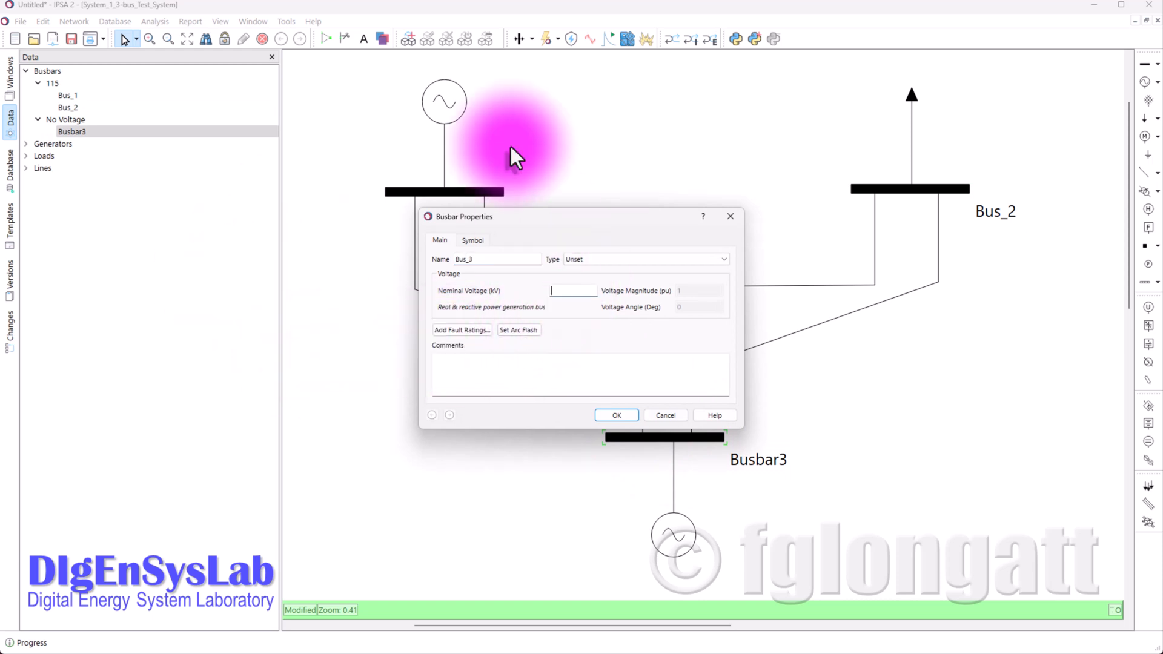
pyautogui.write('115')
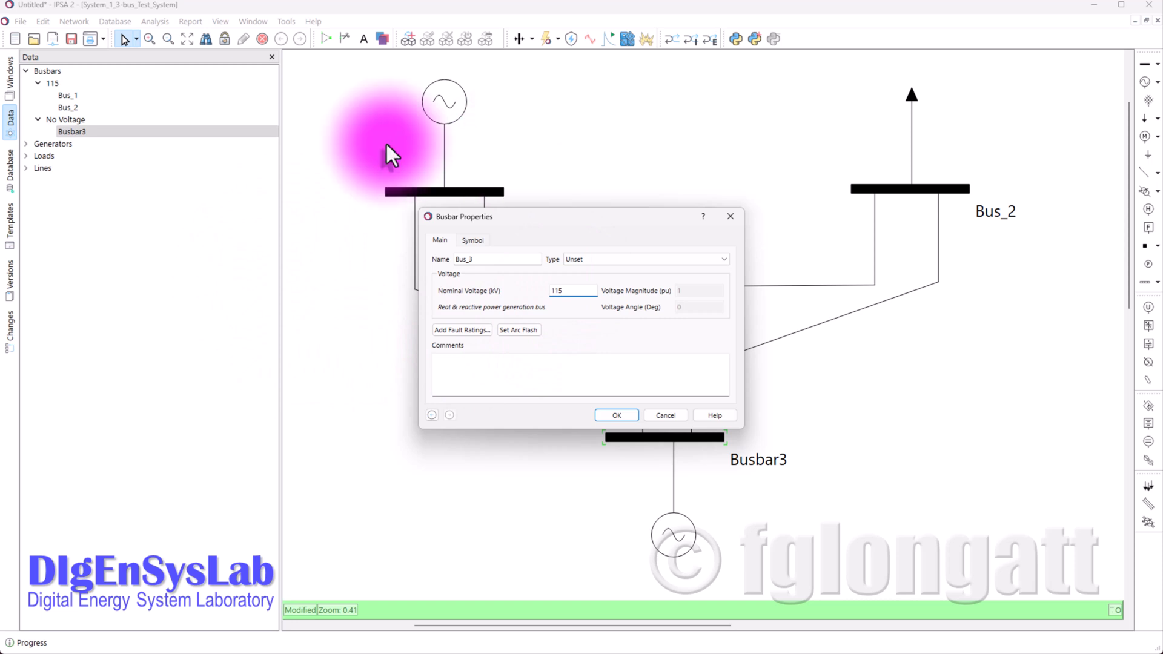
pyautogui.click(618, 415)
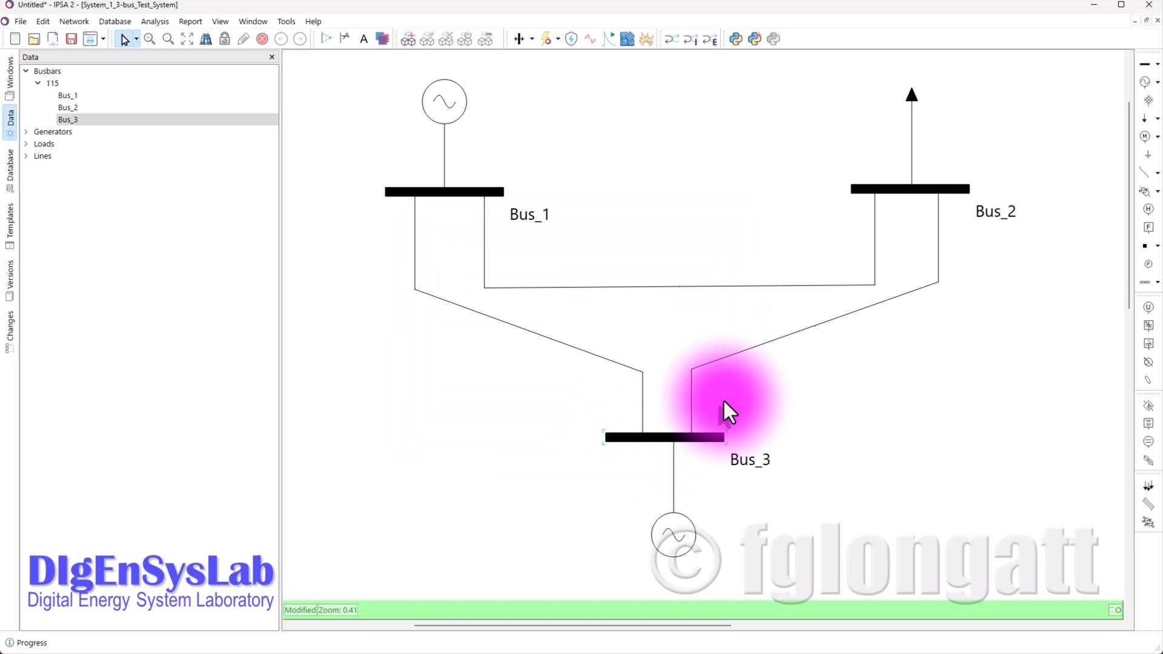
# - Open the properties of the load connected to Bus_2 and name it Load_2
pyautogui.click(915, 97)
pyautogui.click(492, 264)
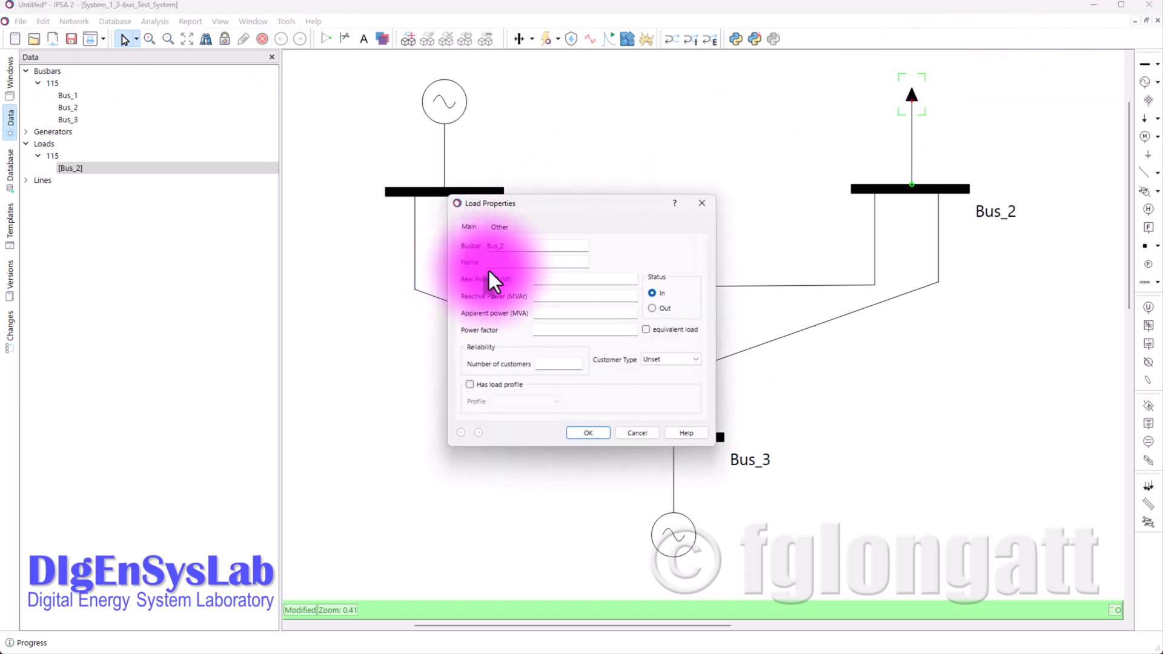
pyautogui.write('Load_')
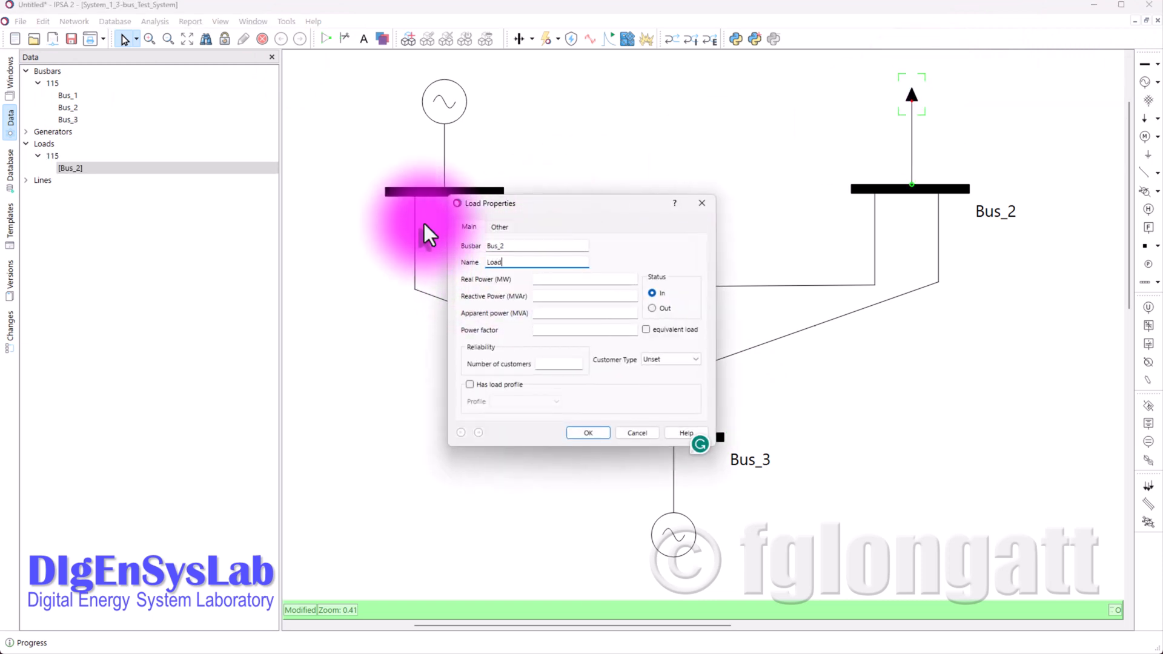
pyautogui.write('2')
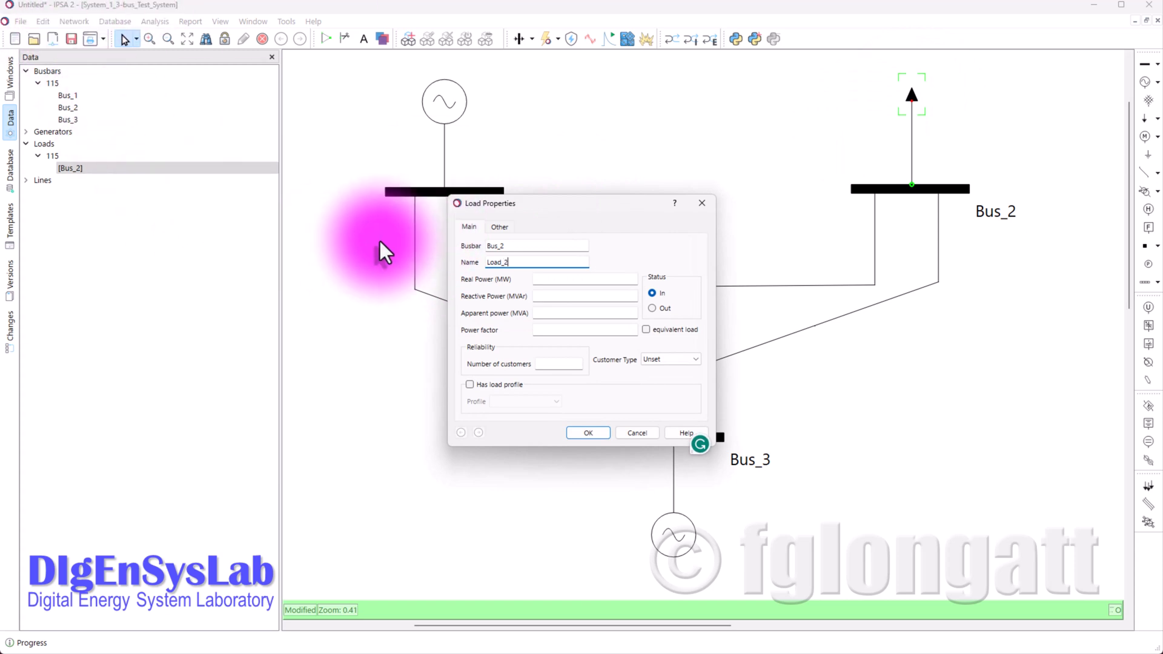
# - Set Load_2 to 400 MW real power and 200 MVAr reactive power, and move its label beside the load arrow
pyautogui.click(540, 279)
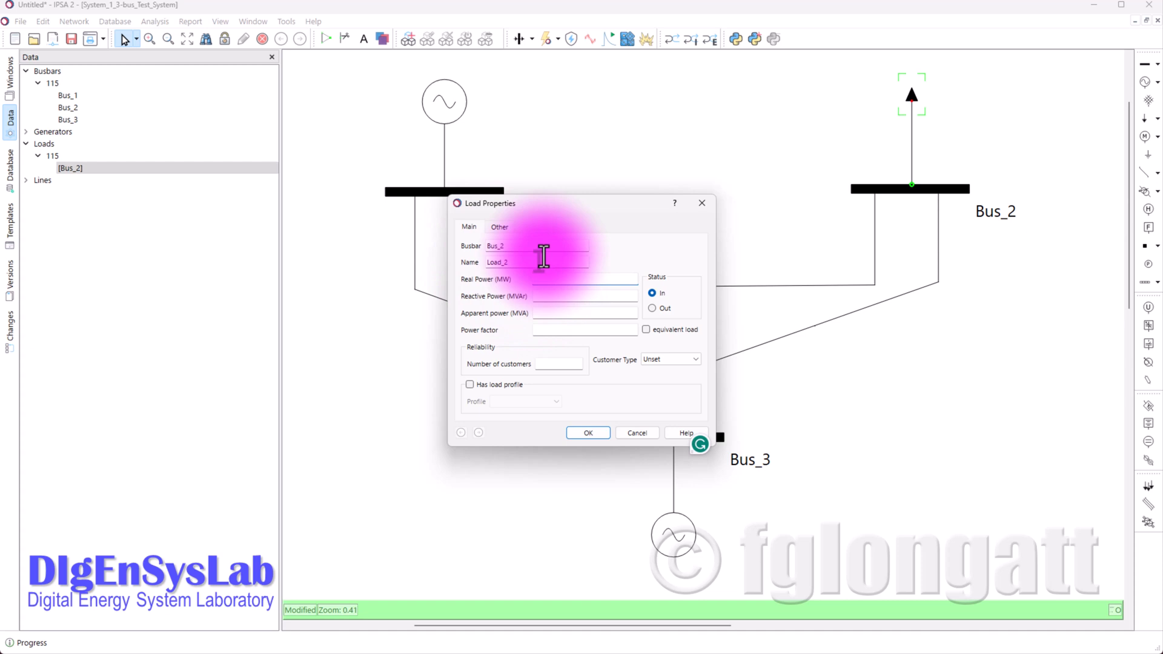
pyautogui.write('400')
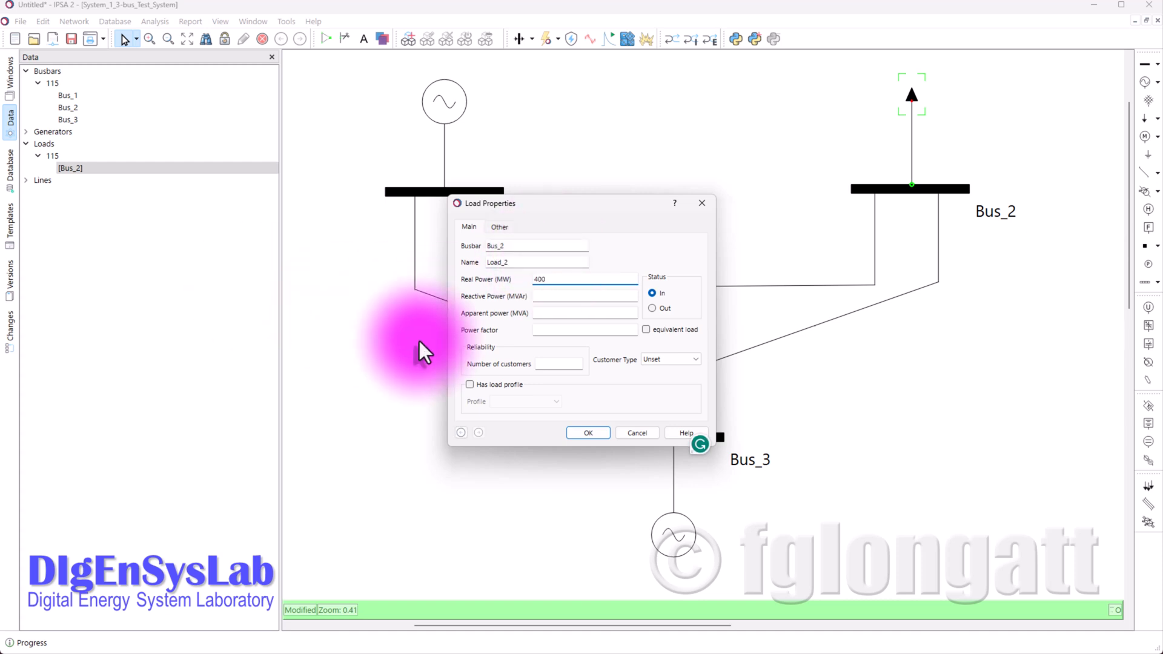
pyautogui.click(571, 295)
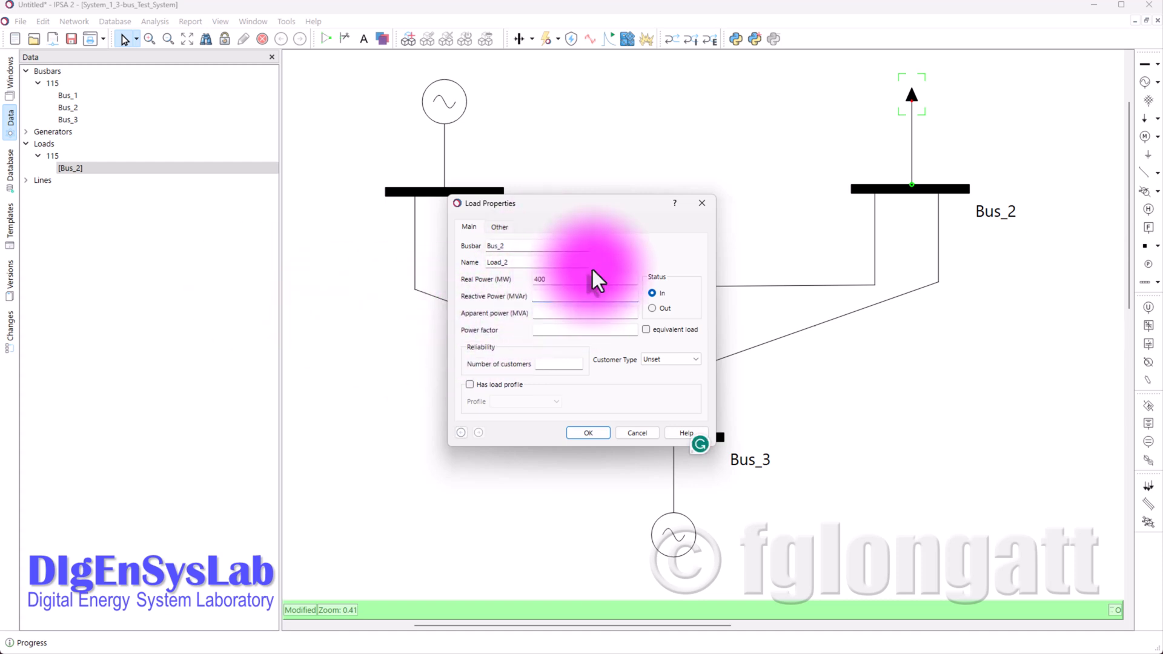
pyautogui.write('200')
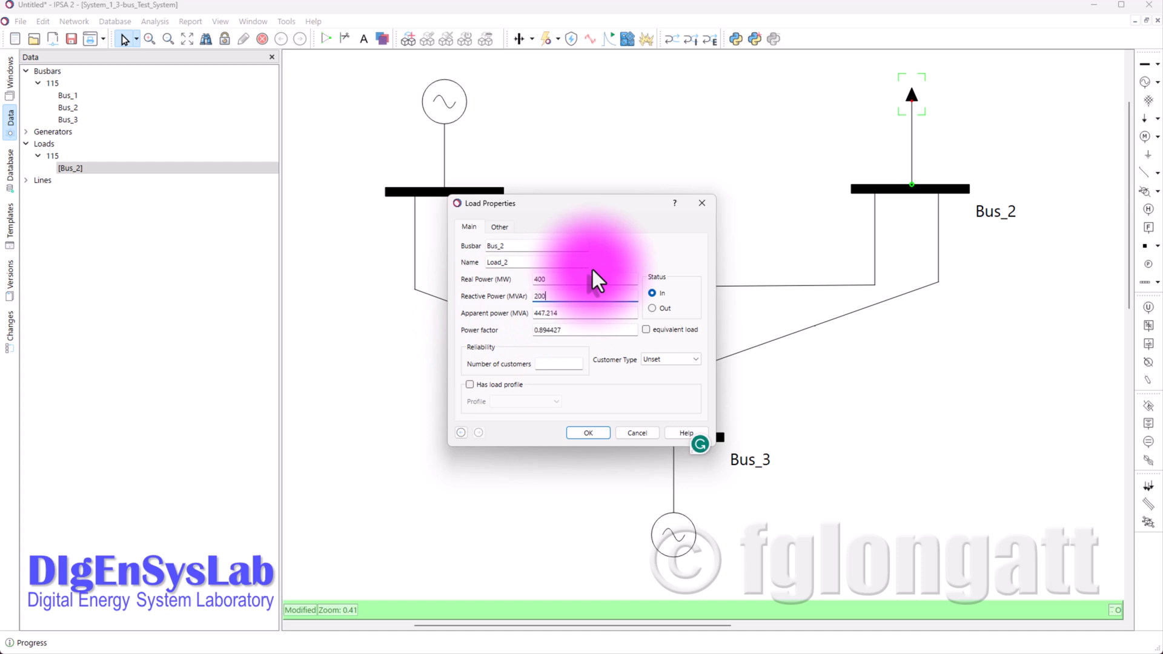
pyautogui.click(604, 434)
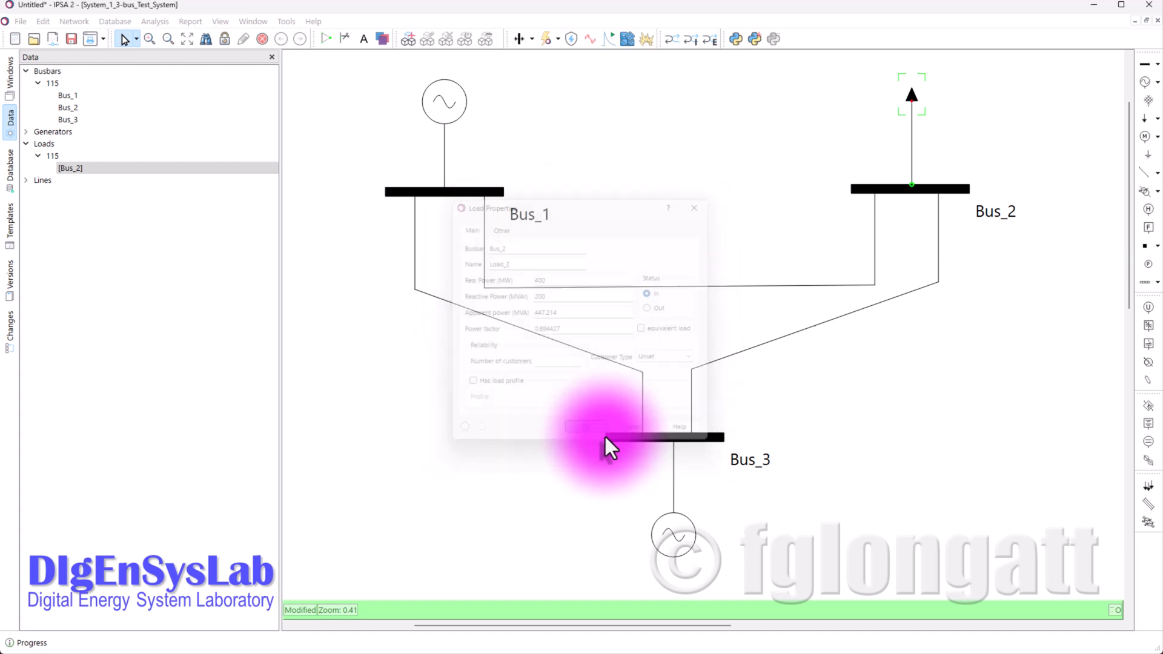
pyautogui.moveTo(941, 103); pyautogui.dragTo(986, 98)
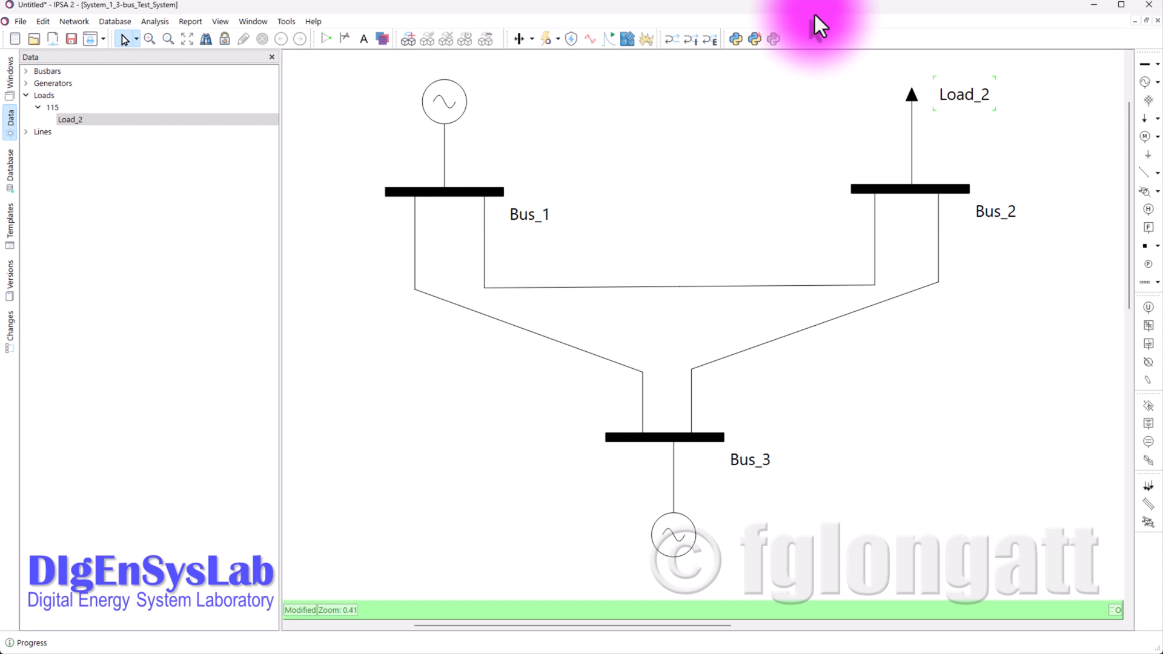
# - Open the properties of the line between Bus_1 and Bus_2 and name it Line_1-2
pyautogui.click(580, 286)
pyautogui.doubleClick(580, 286)
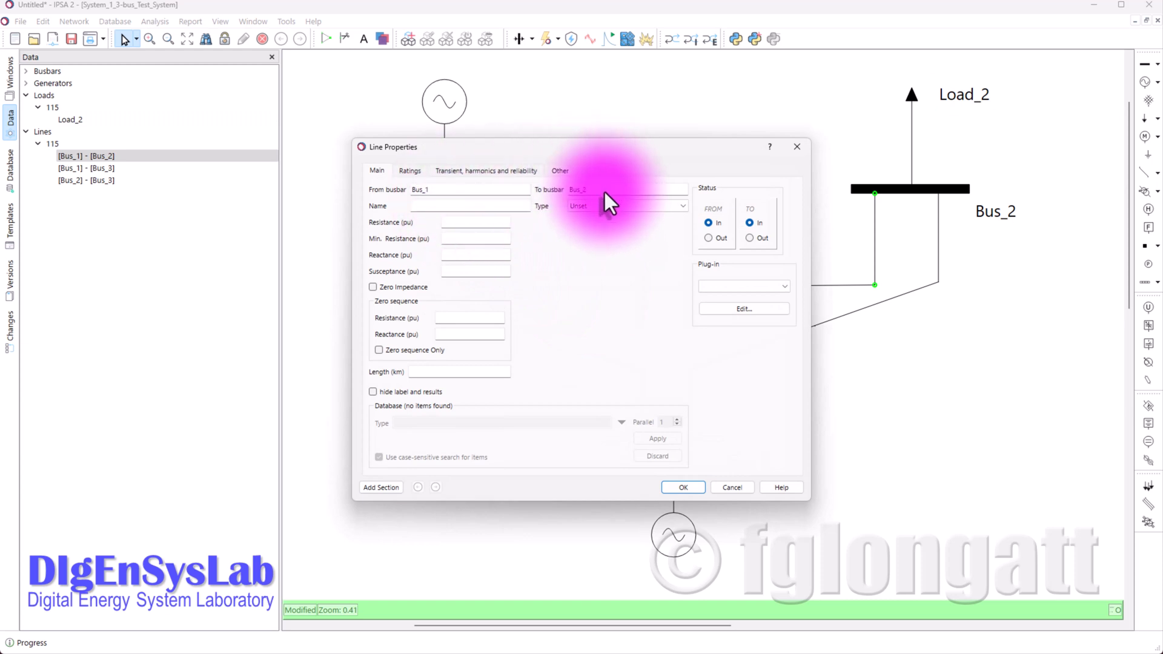
pyautogui.click(446, 207)
pyautogui.write('AL')
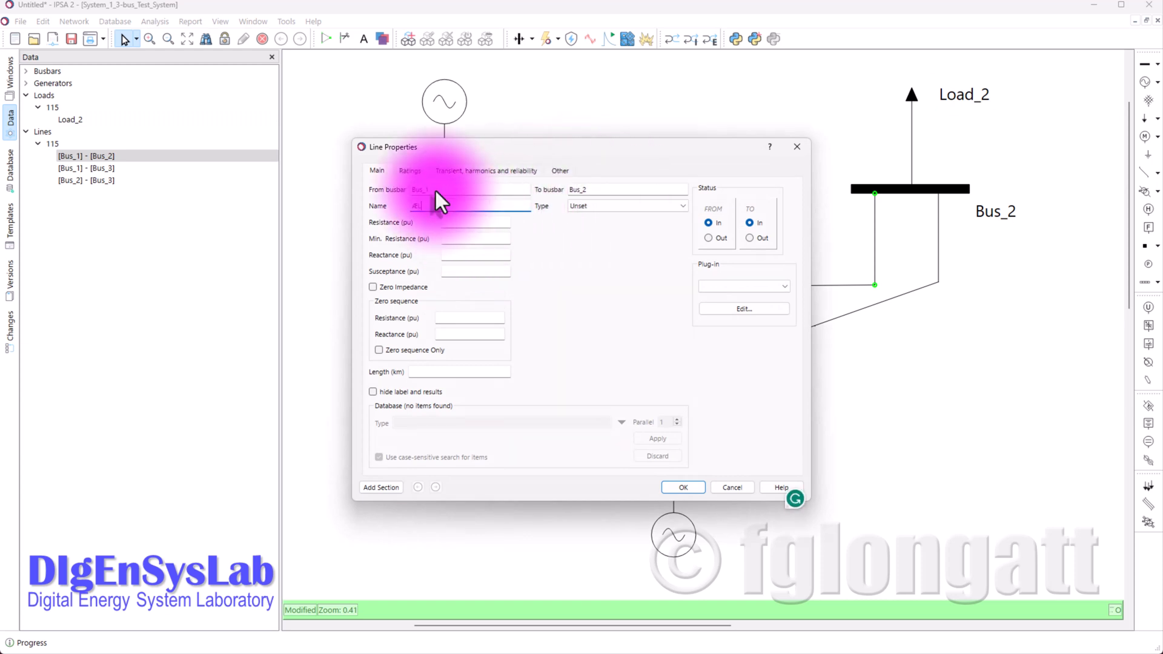
pyautogui.write('Line_1-2')
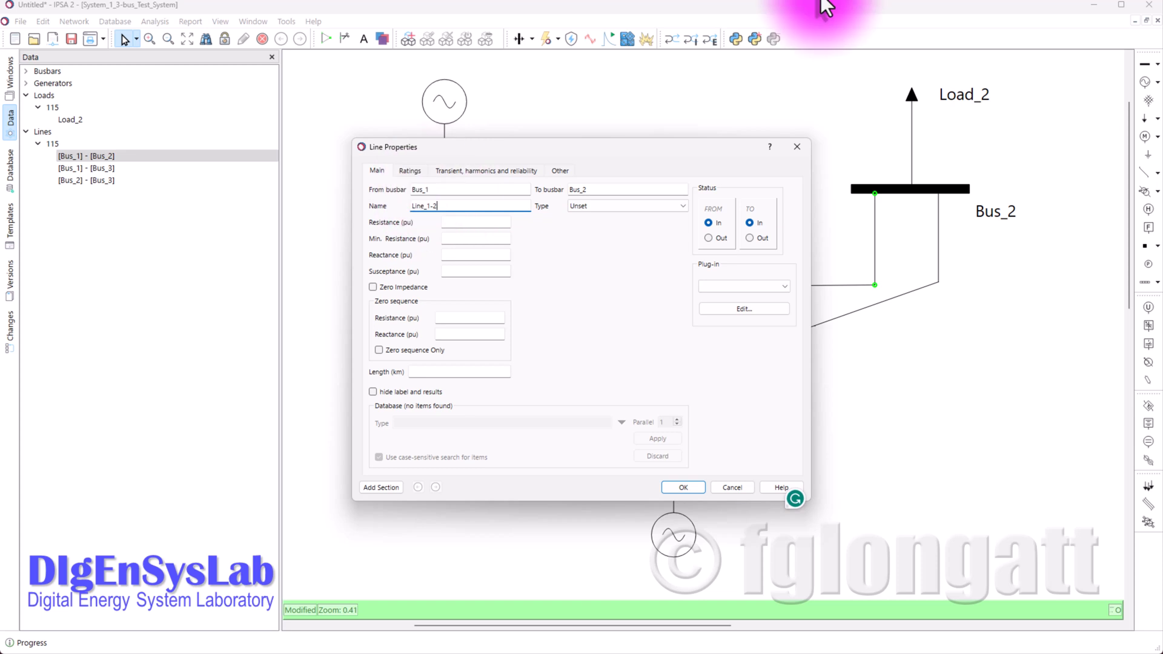
# - Set Line_1-2's resistance to 0.02 pu, reactance to 0.04 pu and length to 1 km
pyautogui.click(488, 223)
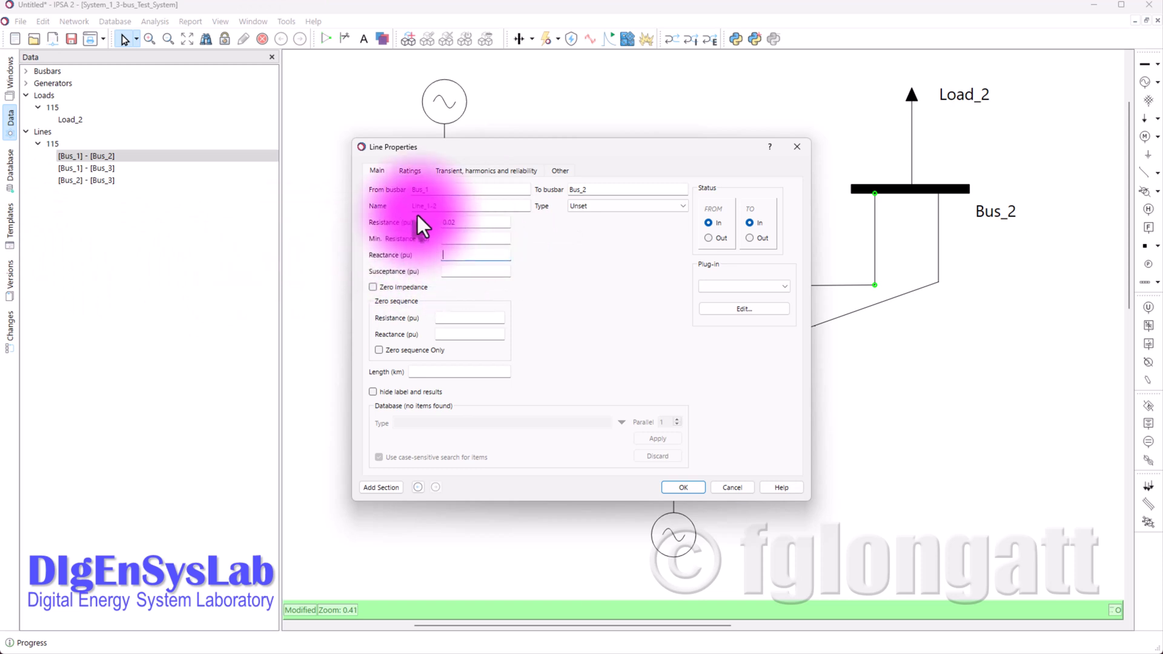
pyautogui.write('0.04')
pyautogui.click(460, 375)
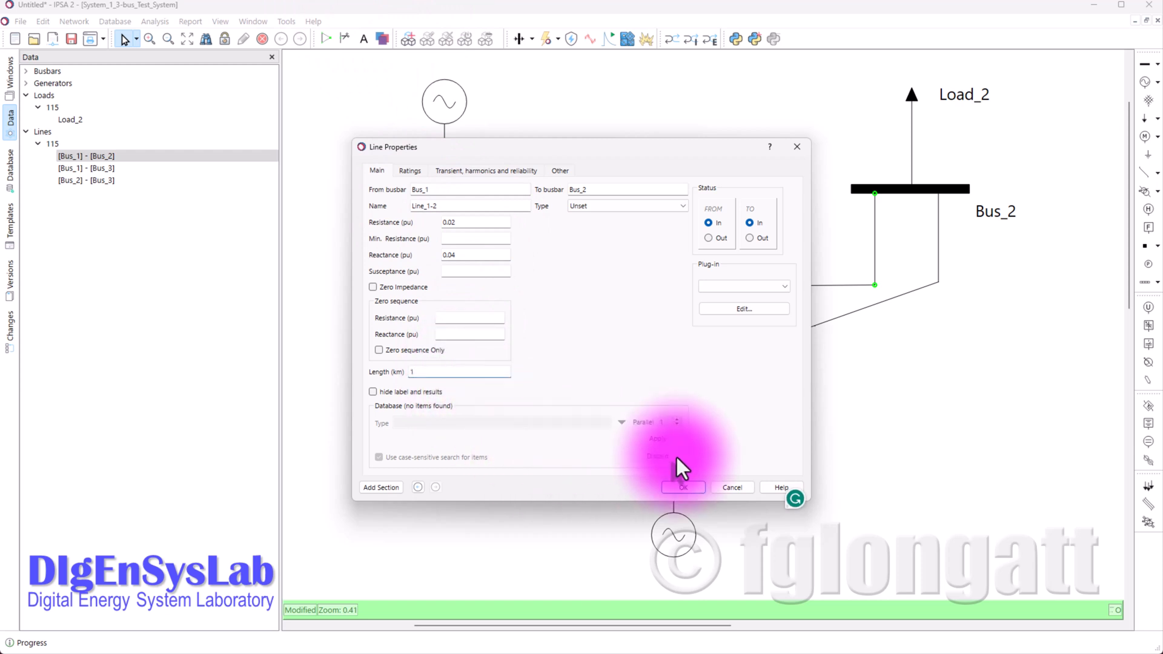
pyautogui.click(684, 486)
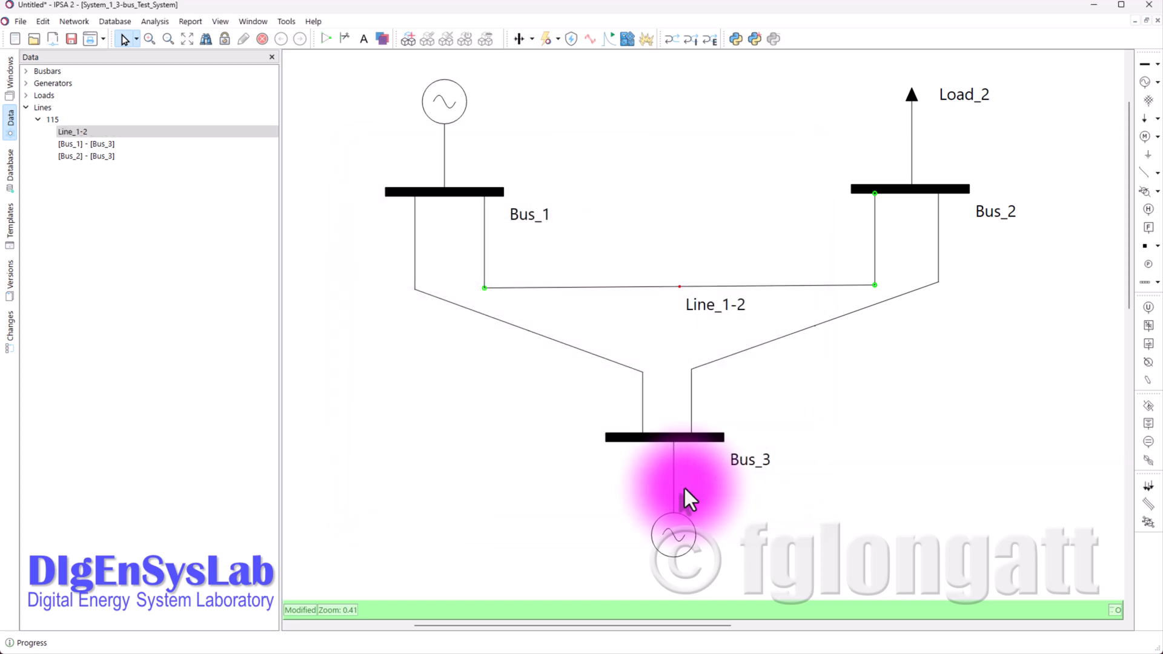
# - Open the properties of the line between Bus_1 and Bus_3 and name it Line_1-3
pyautogui.doubleClick(561, 340)
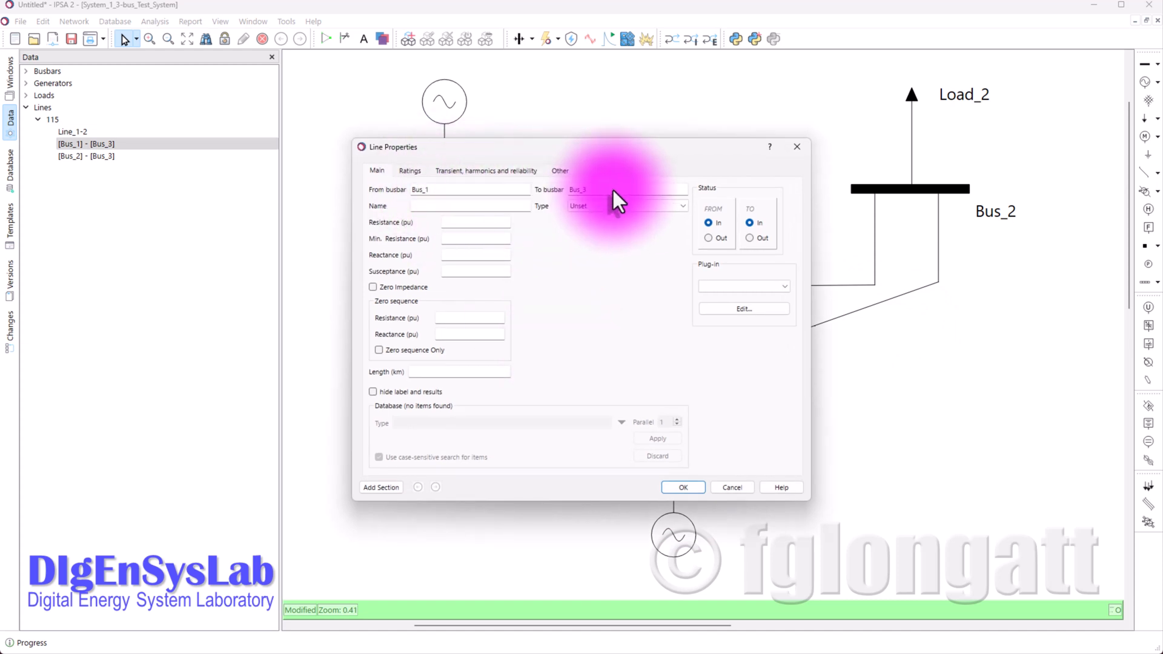
pyautogui.click(486, 206)
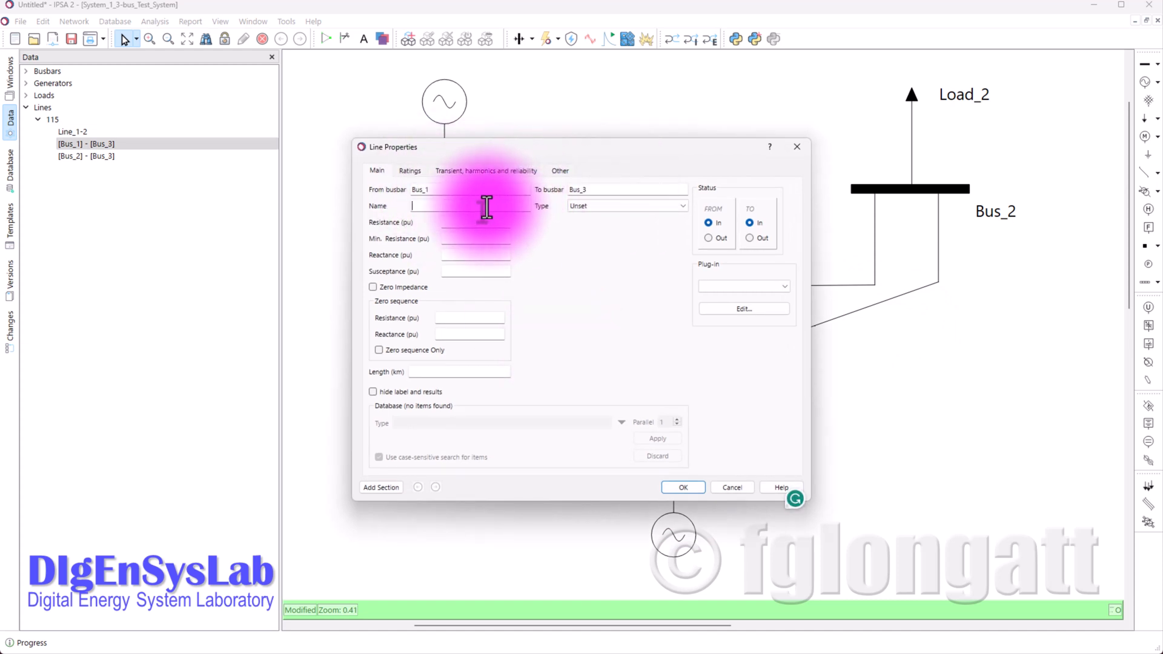
pyautogui.write('Line_1-3')
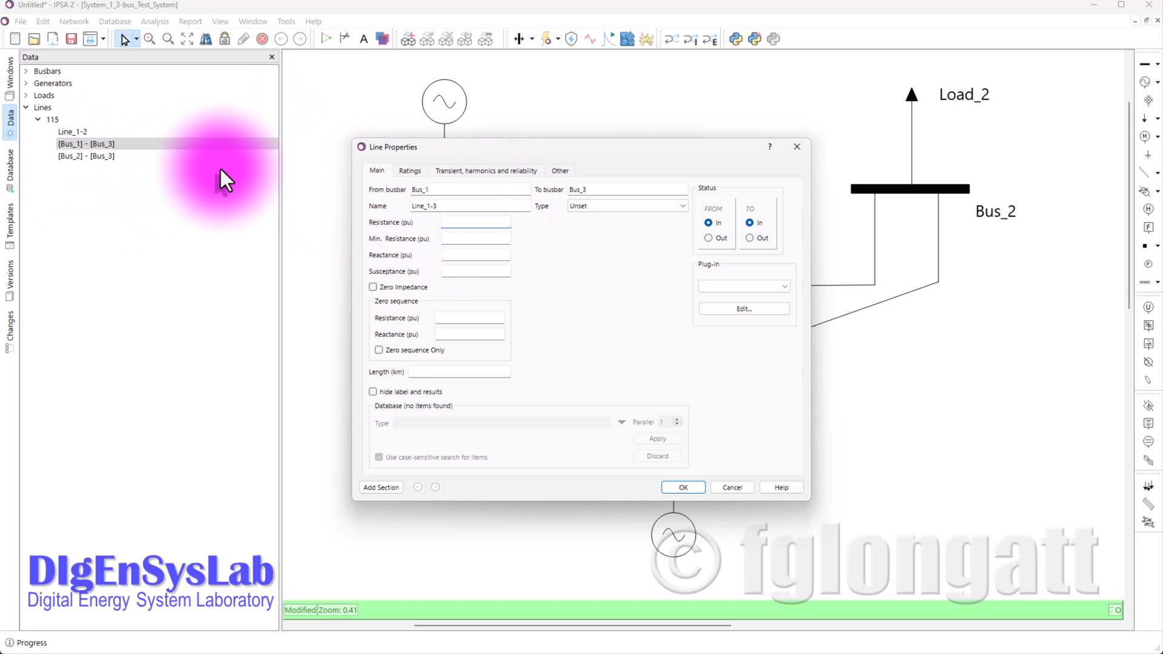
# - Set Line_1-3's resistance to 0.01 pu, reactance to 0.03 pu and length to 1 km, and move its label clear below the line
pyautogui.write('00')
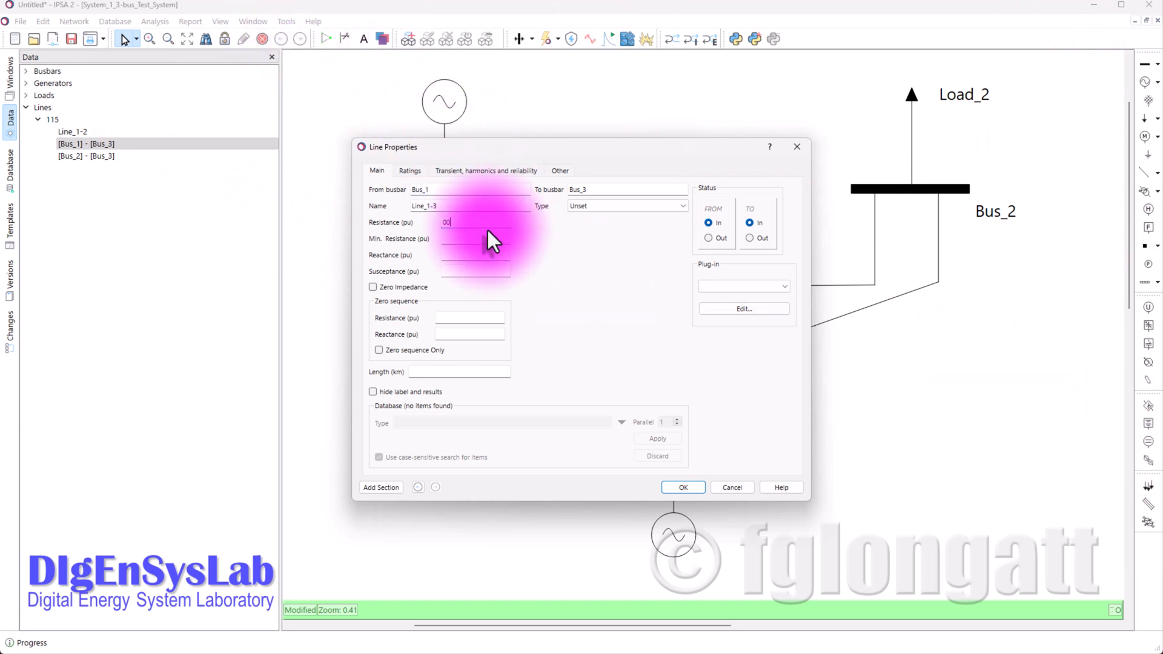
pyautogui.moveTo(478, 226); pyautogui.dragTo(375, 207)
pyautogui.write('0.0')
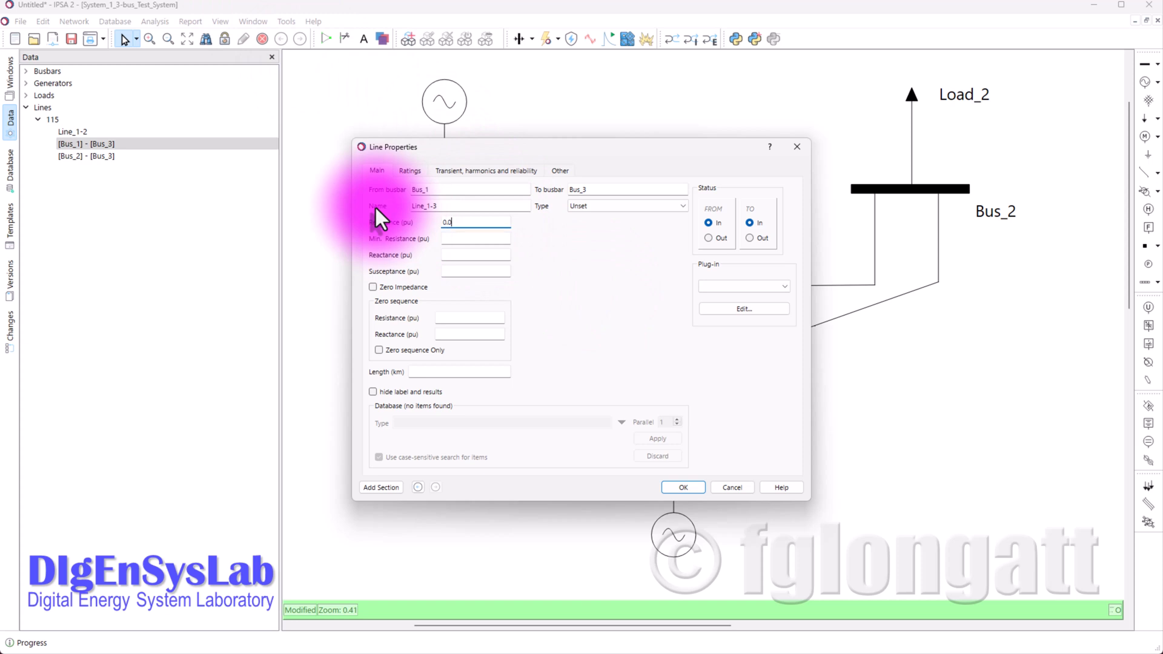
pyautogui.write('1')
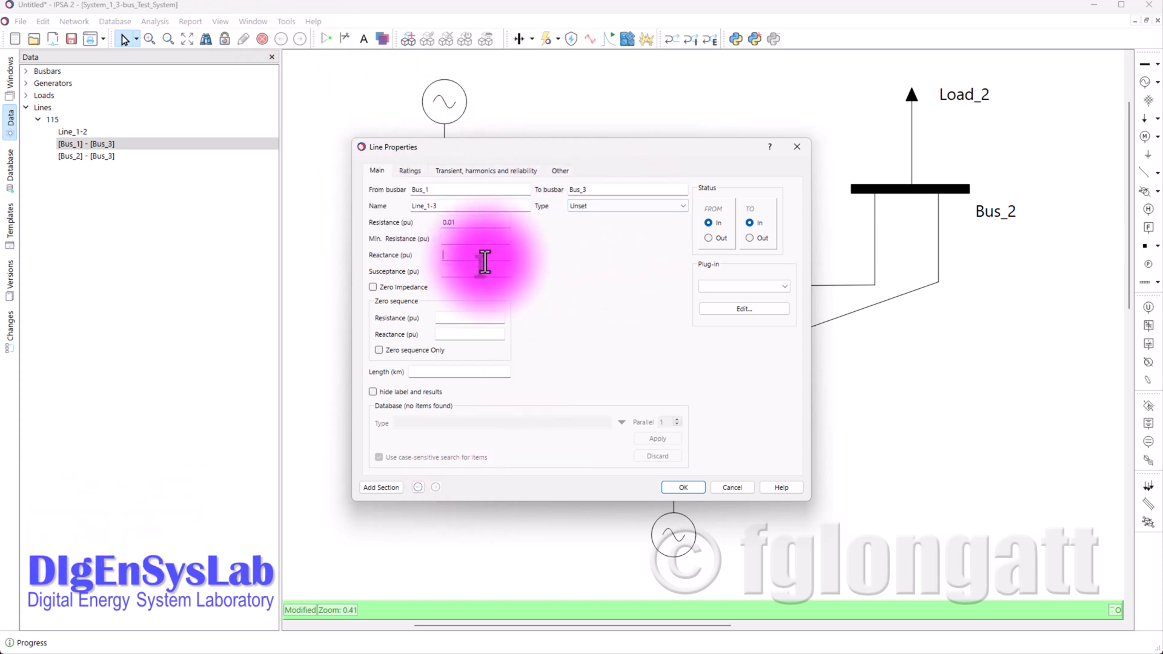
pyautogui.write('0.0')
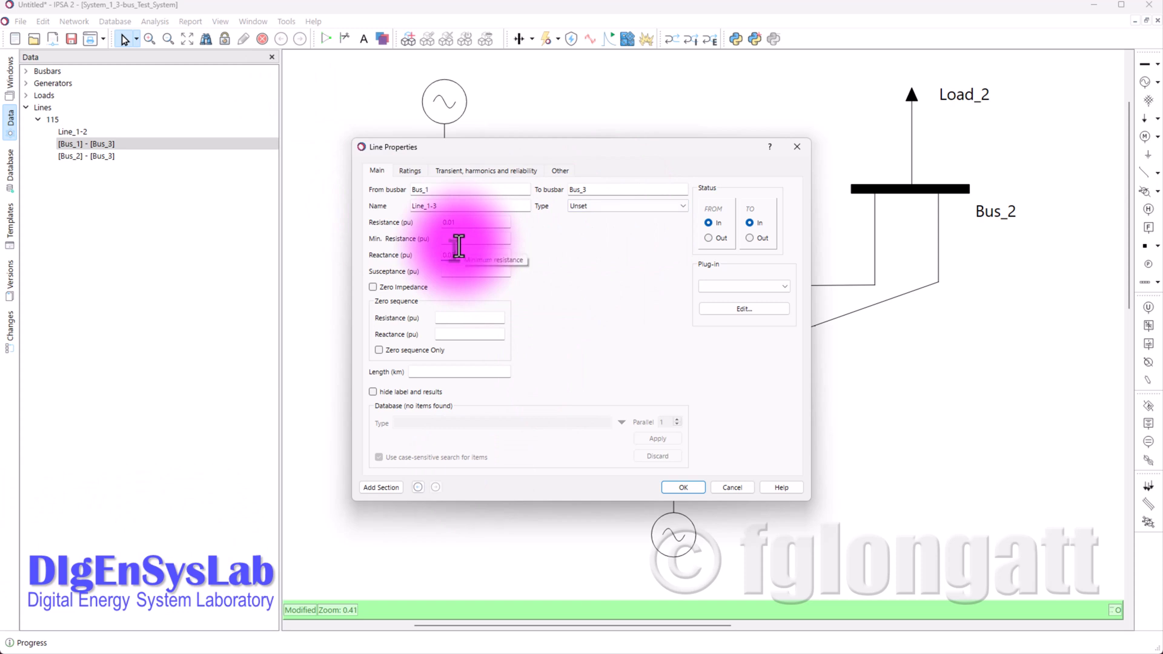
pyautogui.write('3')
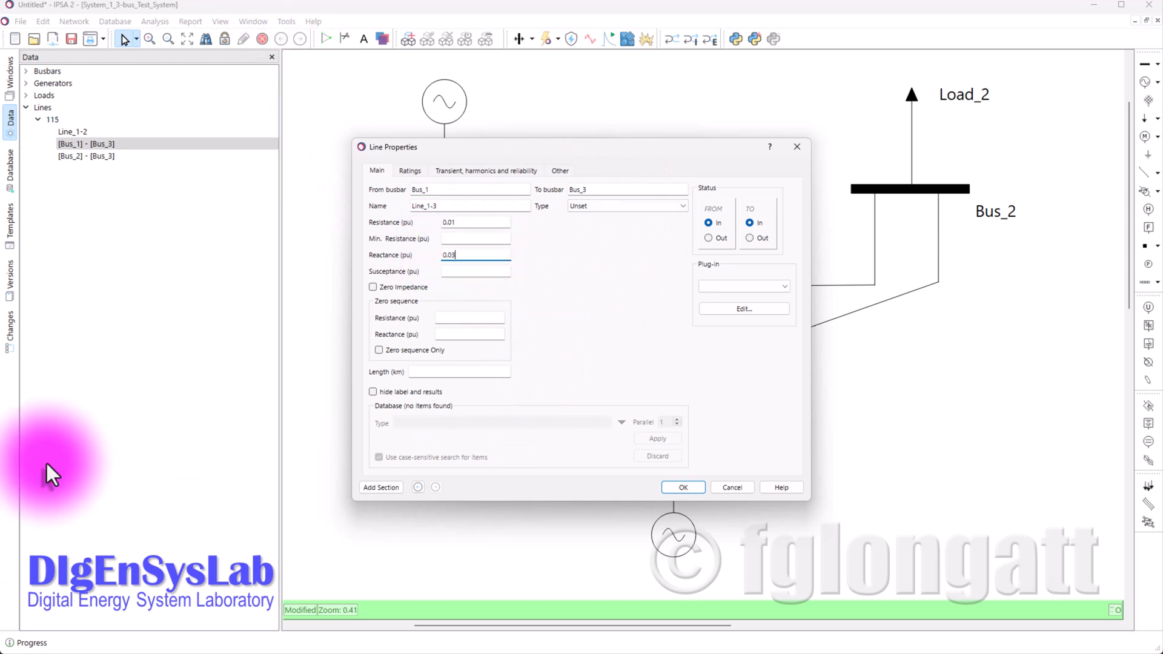
pyautogui.click(470, 371)
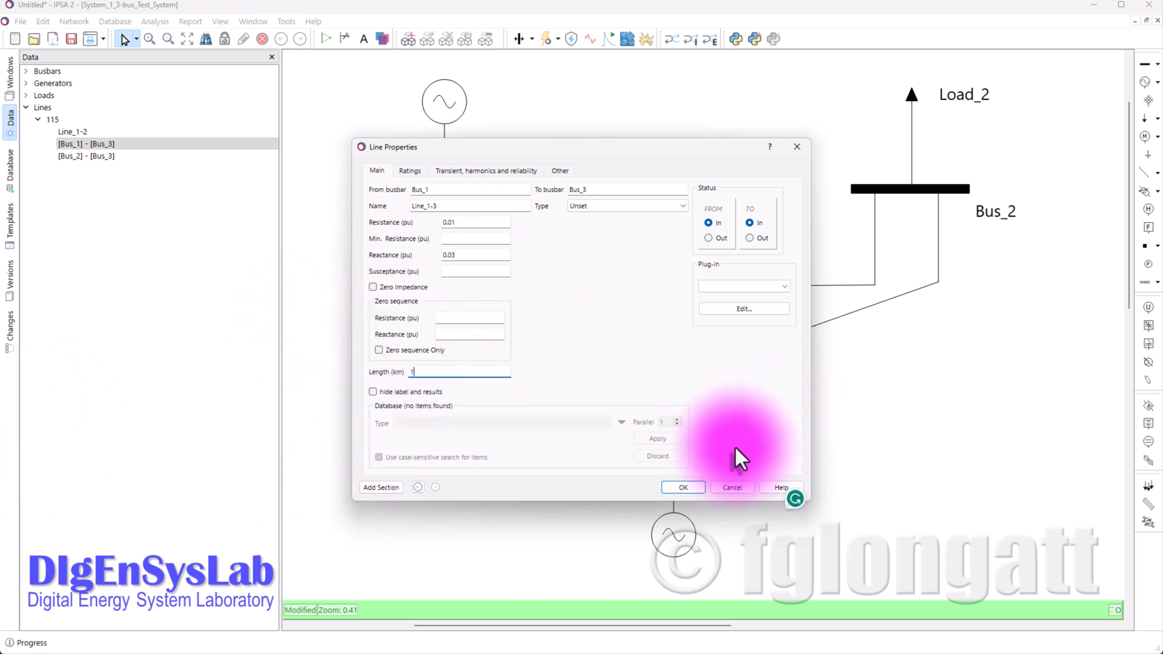
pyautogui.click(681, 488)
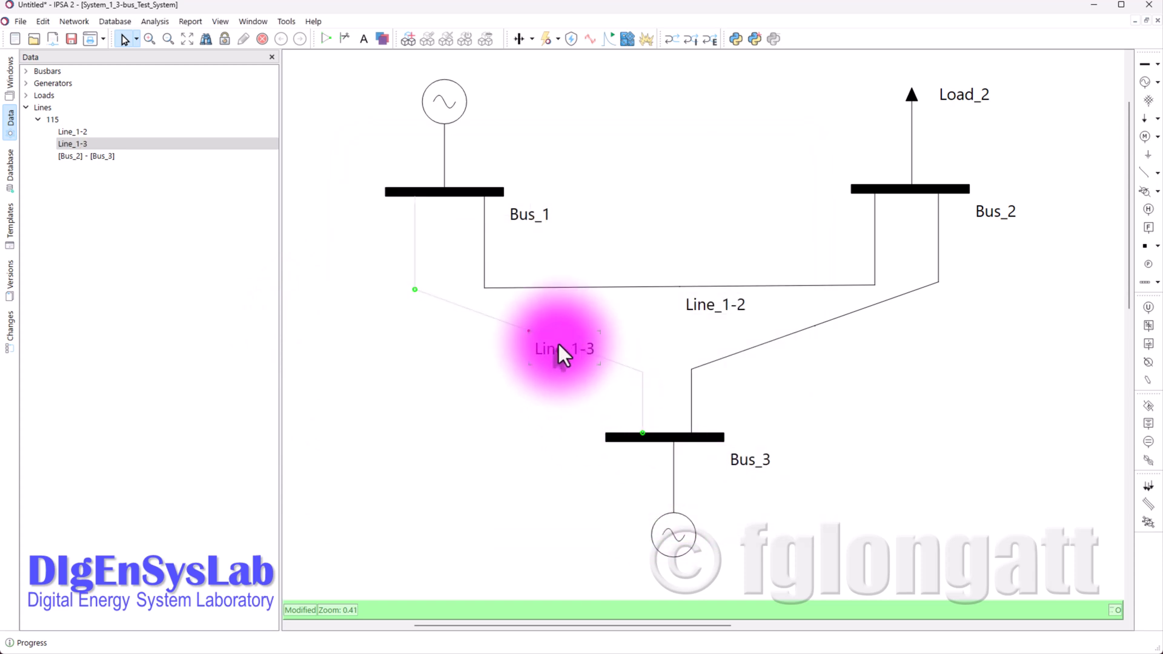
pyautogui.moveTo(557, 349); pyautogui.dragTo(507, 362)
pyautogui.click(718, 399)
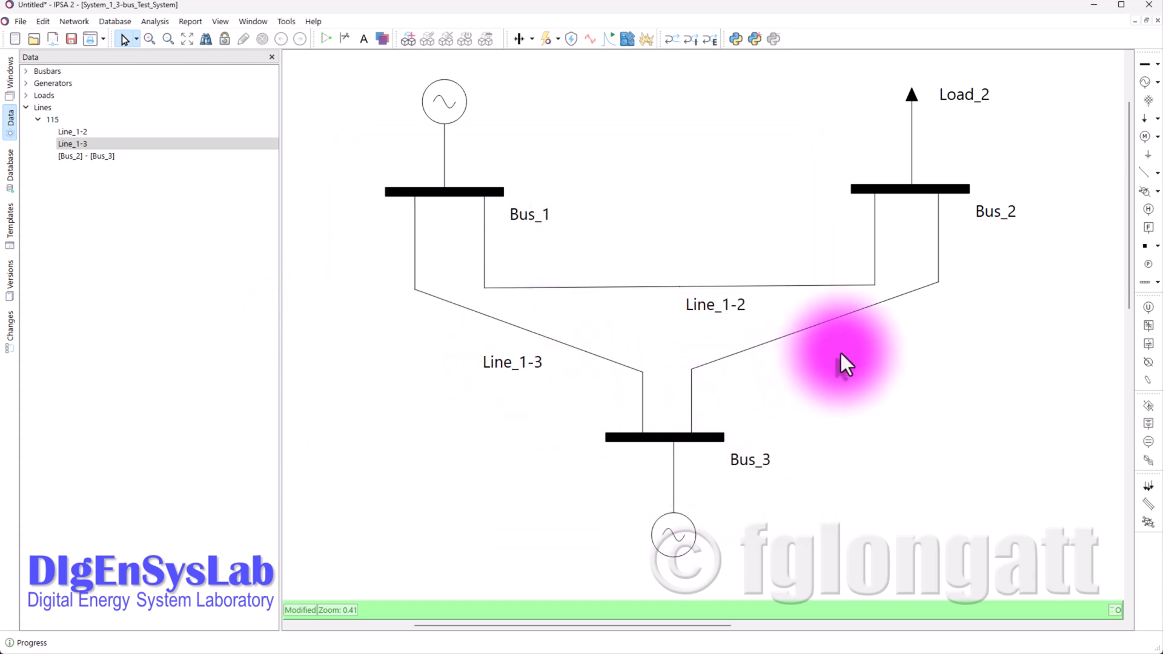
# - Open the properties of the line between Bus_2 and Bus_3 and name it Line_2-3
pyautogui.click(835, 320)
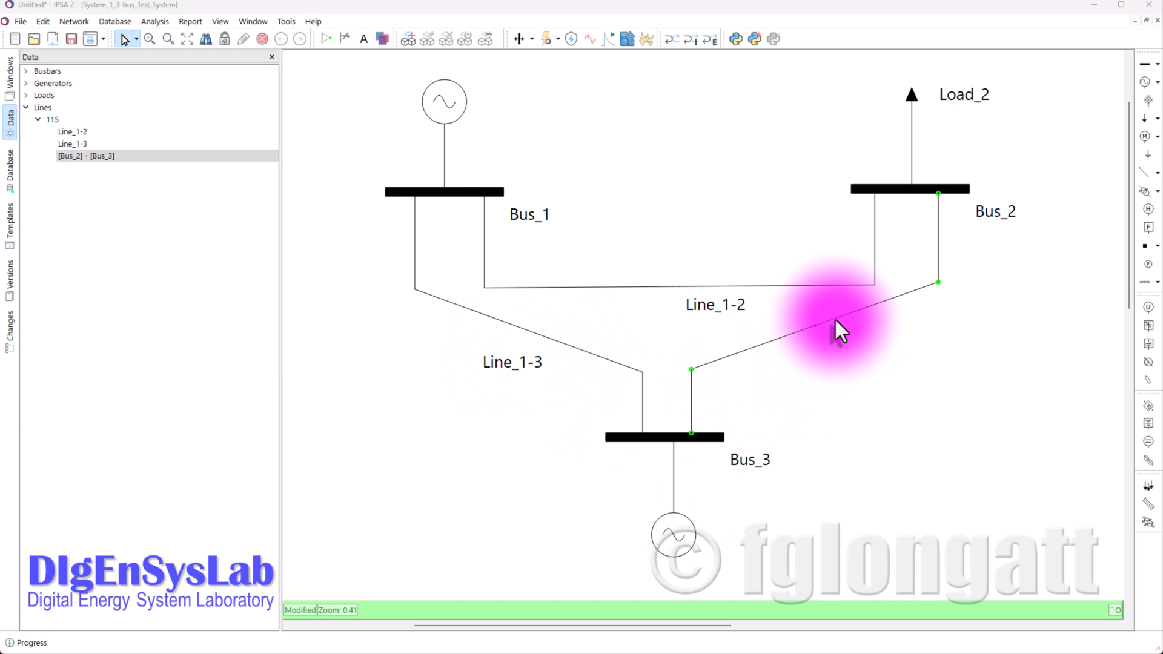
pyautogui.doubleClick(836, 320)
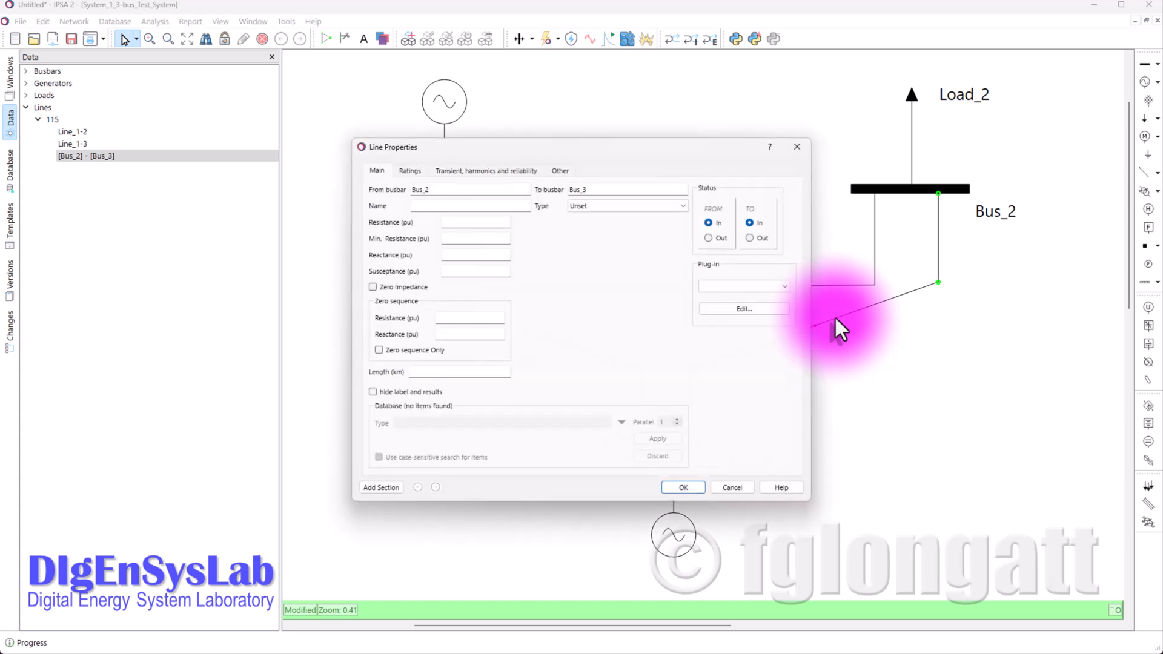
pyautogui.click(427, 206)
pyautogui.write('Line_2-')
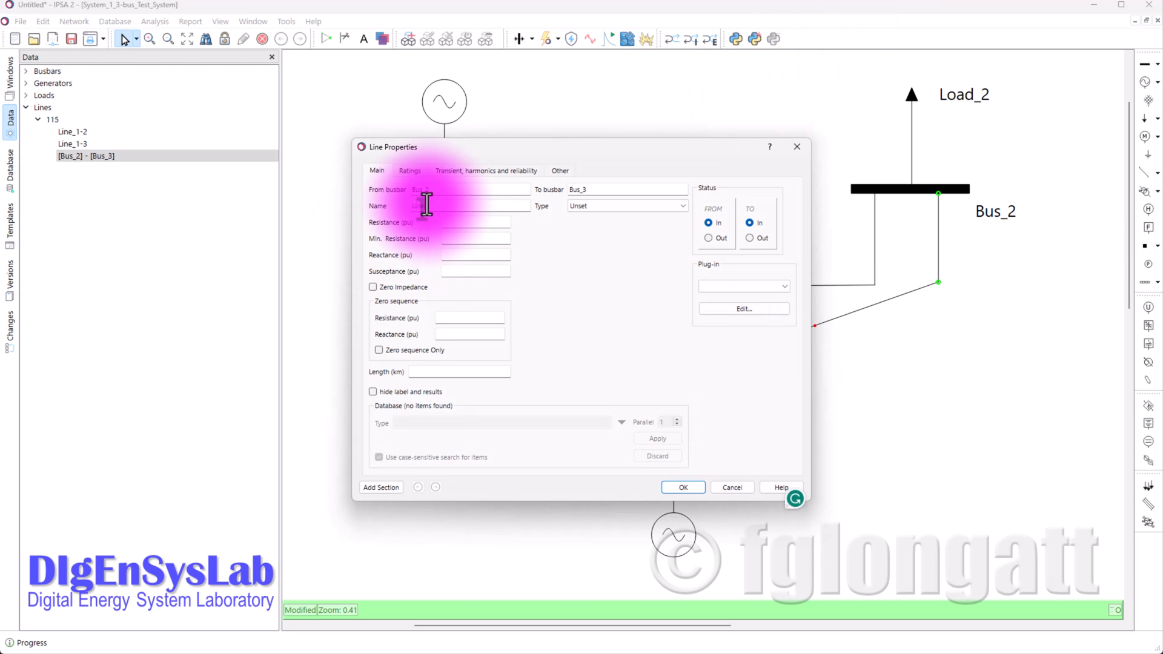
pyautogui.write('3')
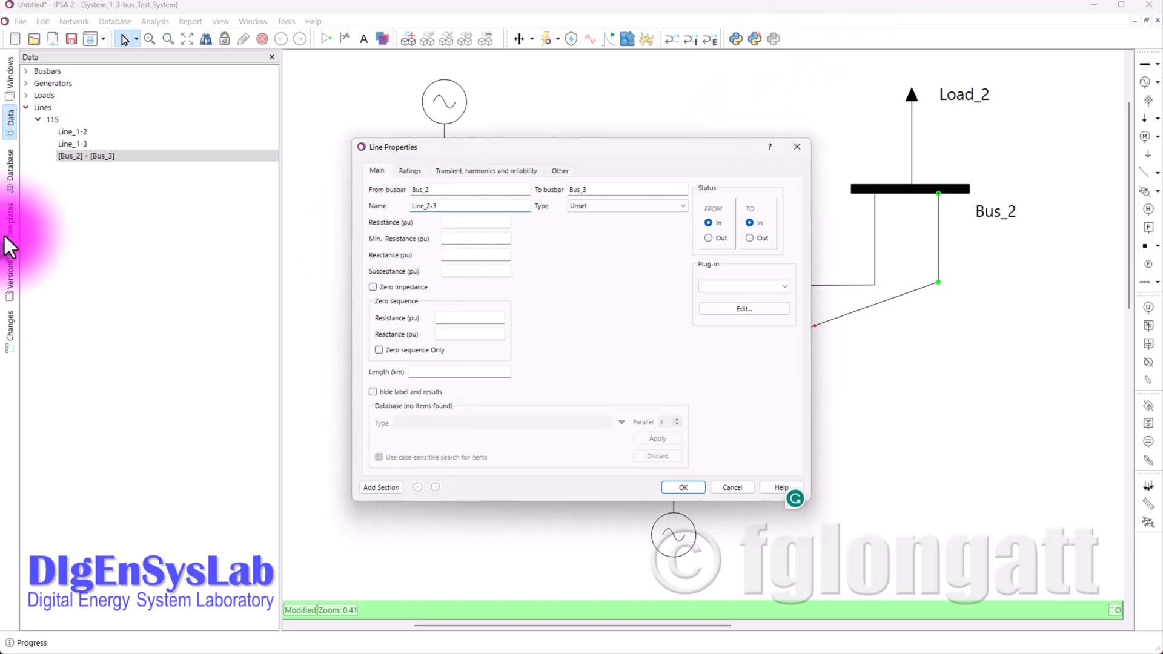
# - Set Line_2-3's resistance to 0.0125 pu, reactance to 0.025 pu and length to 1 km
pyautogui.click(494, 222)
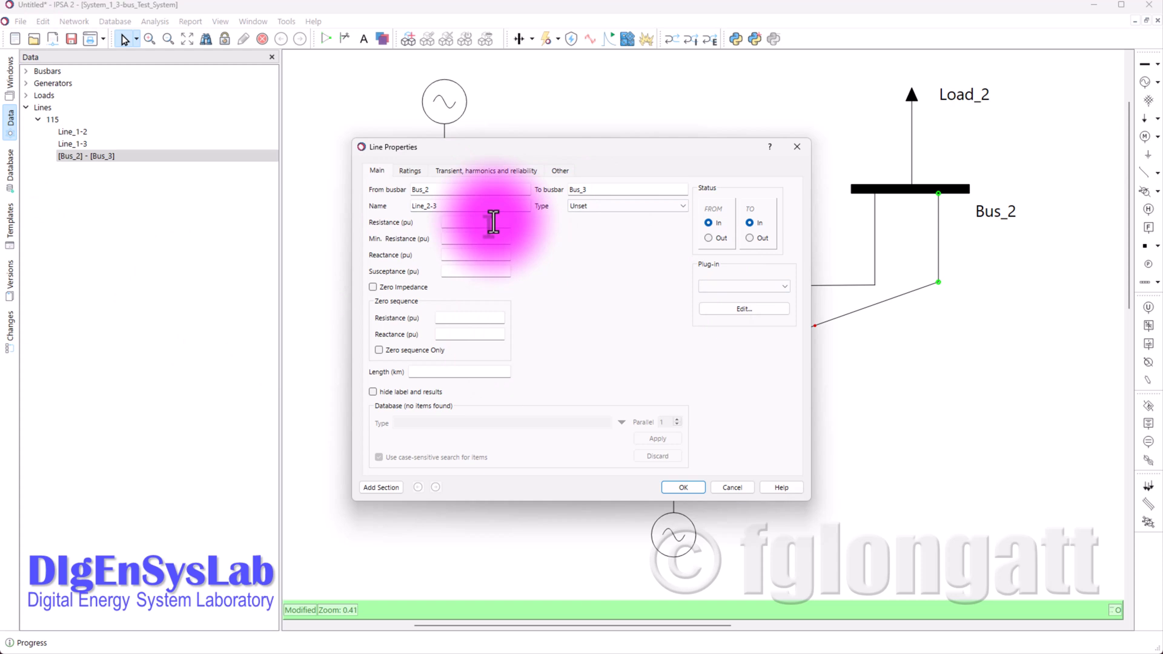
pyautogui.write('0.0125')
pyautogui.click(464, 252)
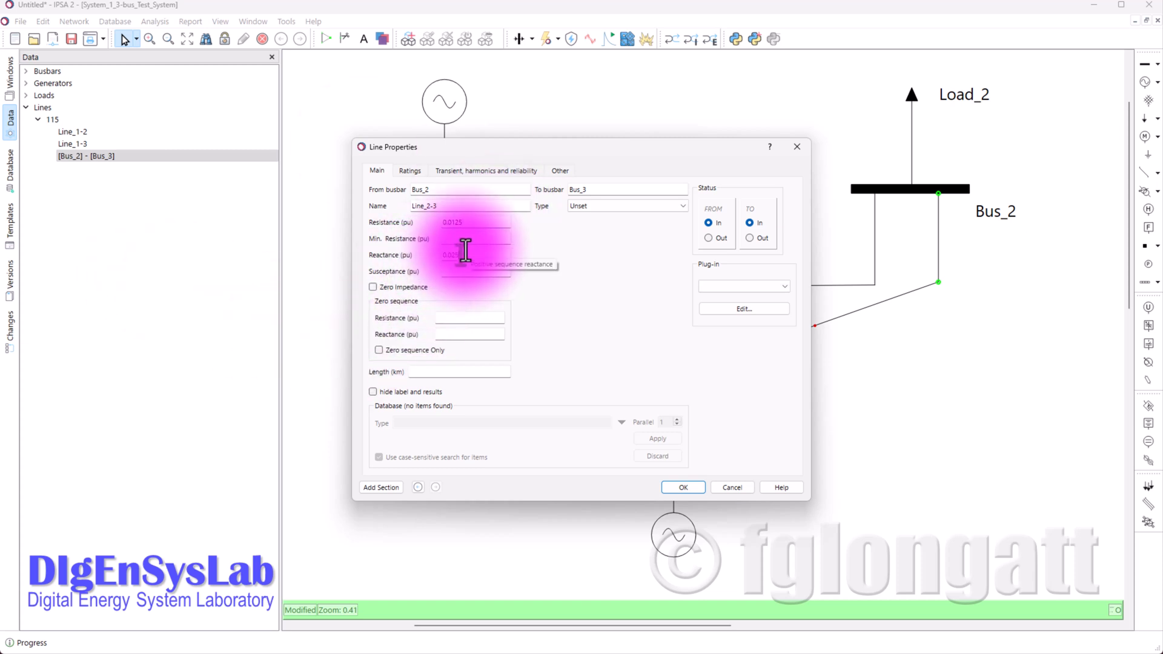
pyautogui.click(472, 367)
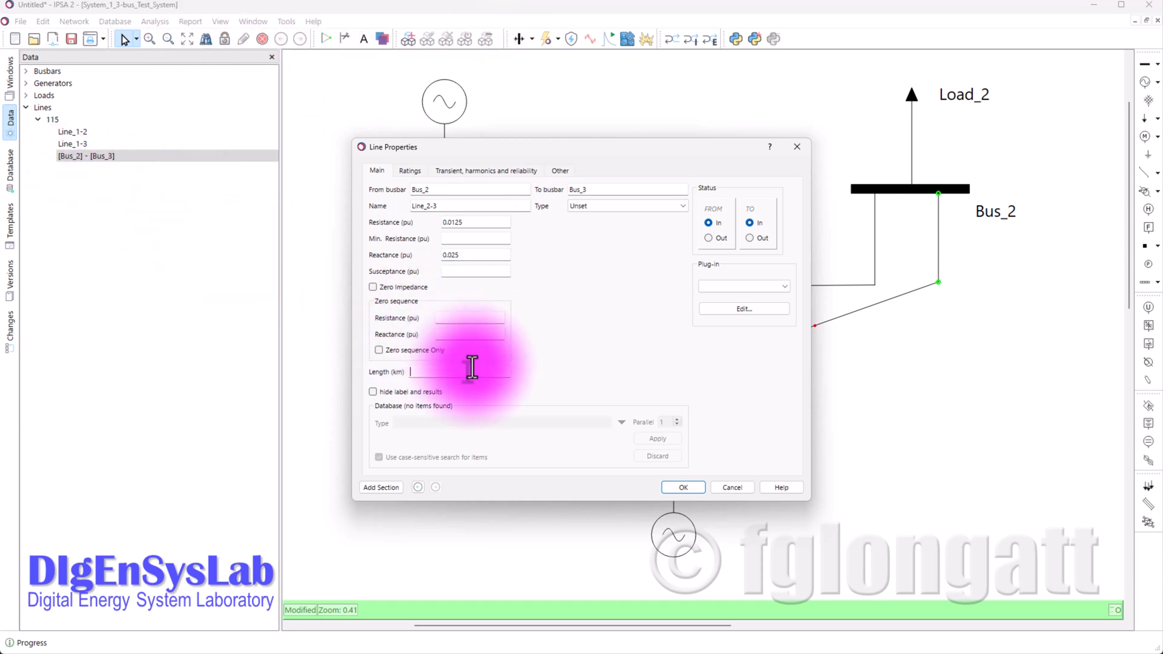
pyautogui.write('1')
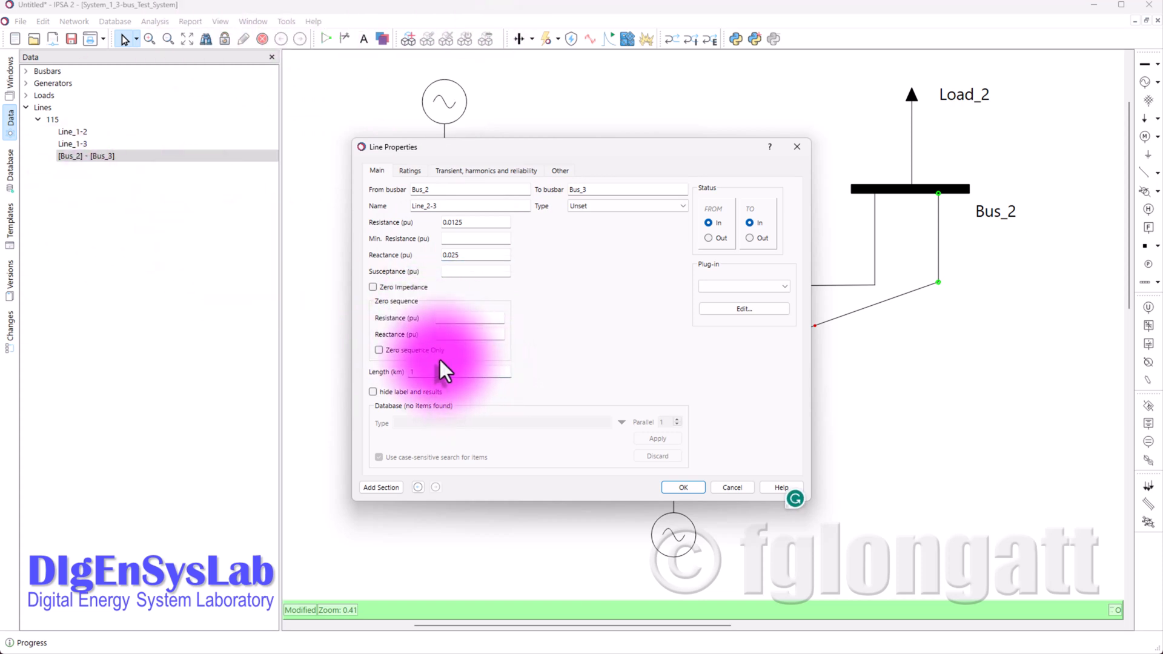
pyautogui.click(688, 486)
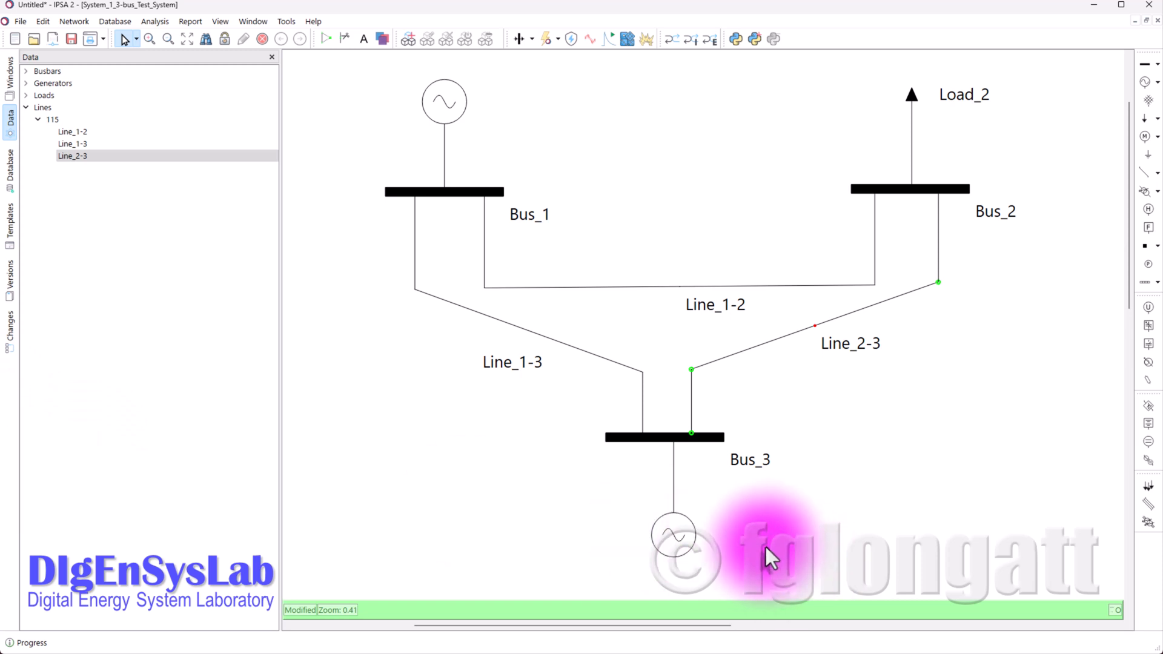
# - Open the properties of the generator at Bus_3, name it Gen_3 and set its voltage magnitude to 1.04 pu
pyautogui.doubleClick(682, 524)
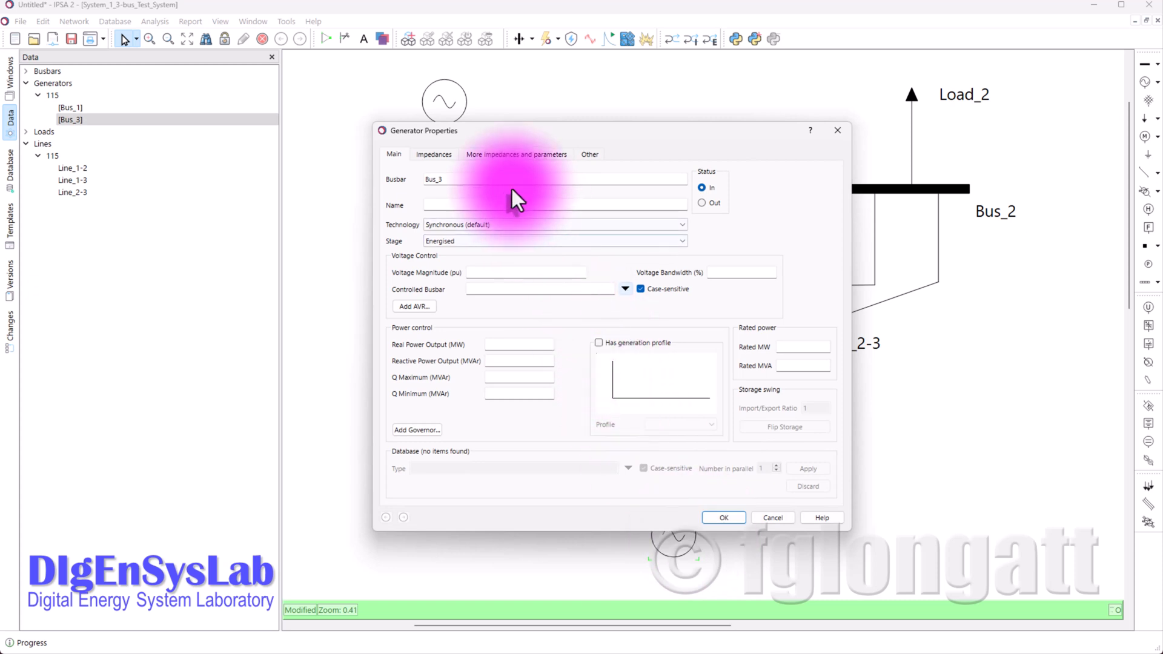
pyautogui.write('G')
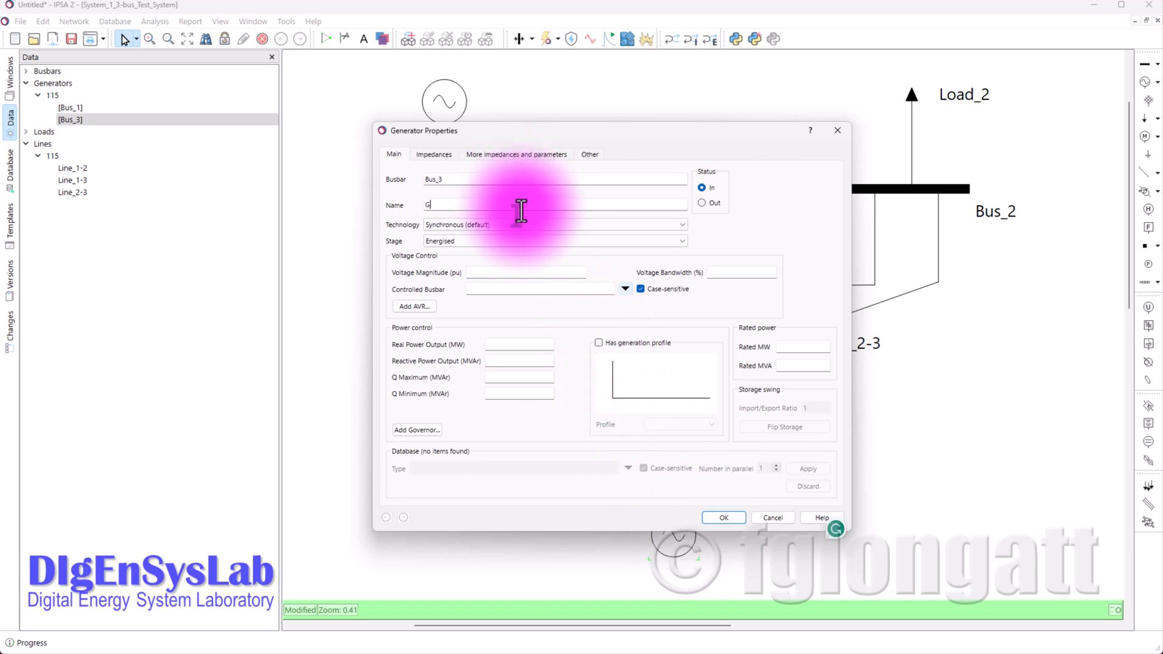
pyautogui.write('en_32')
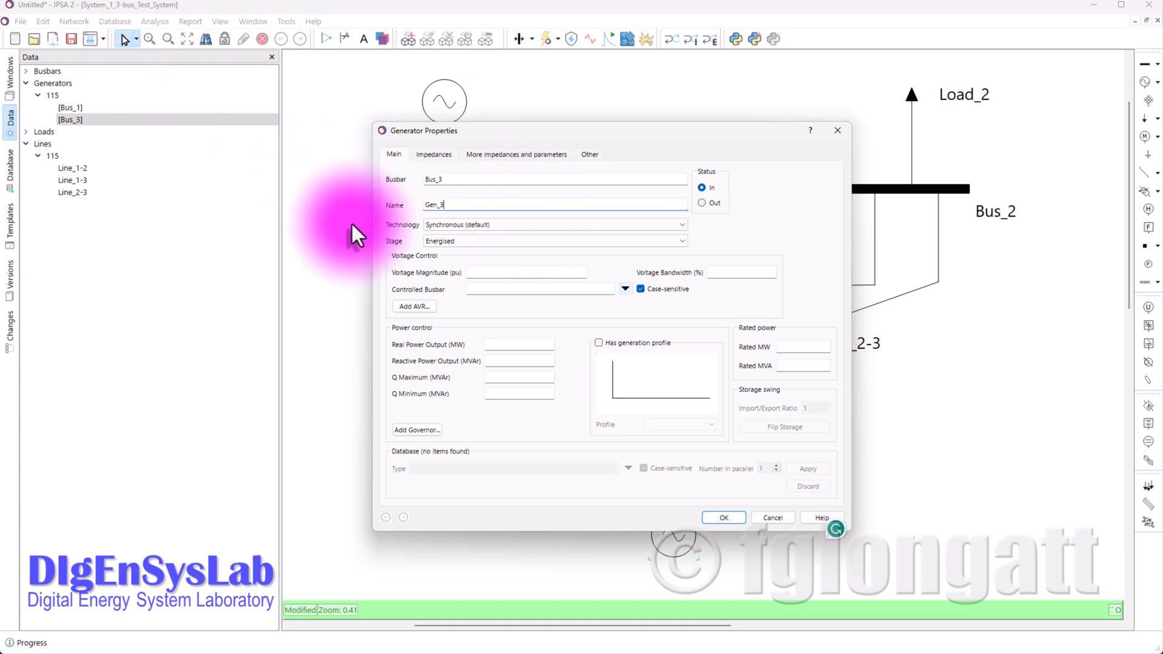
pyautogui.click(496, 271)
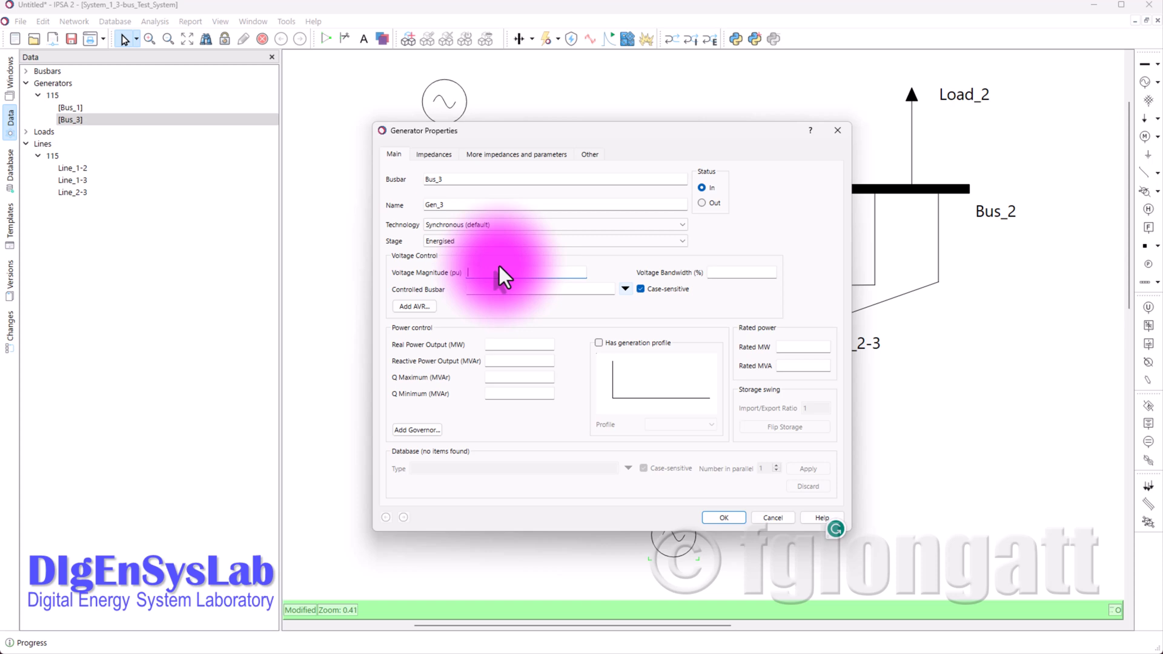
pyautogui.write('1.04')
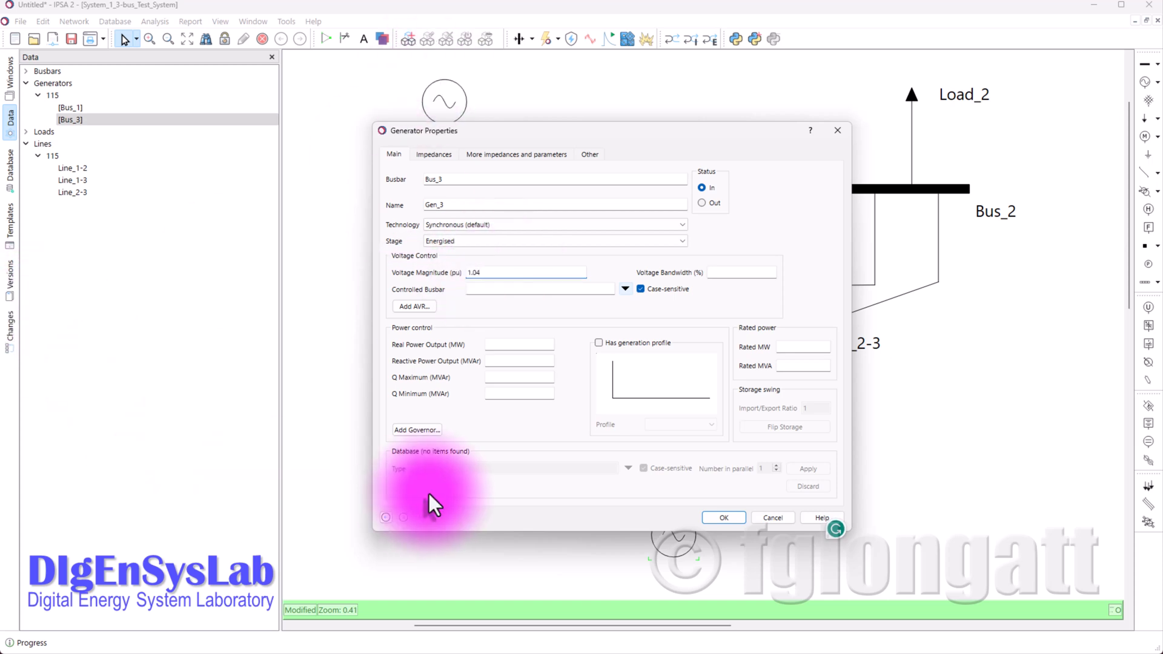
# - Set Gen_3's real power output to 200 MW and reactive limits to 40 and -20 MVAr, and move its label below Bus_3's left end
pyautogui.click(538, 345)
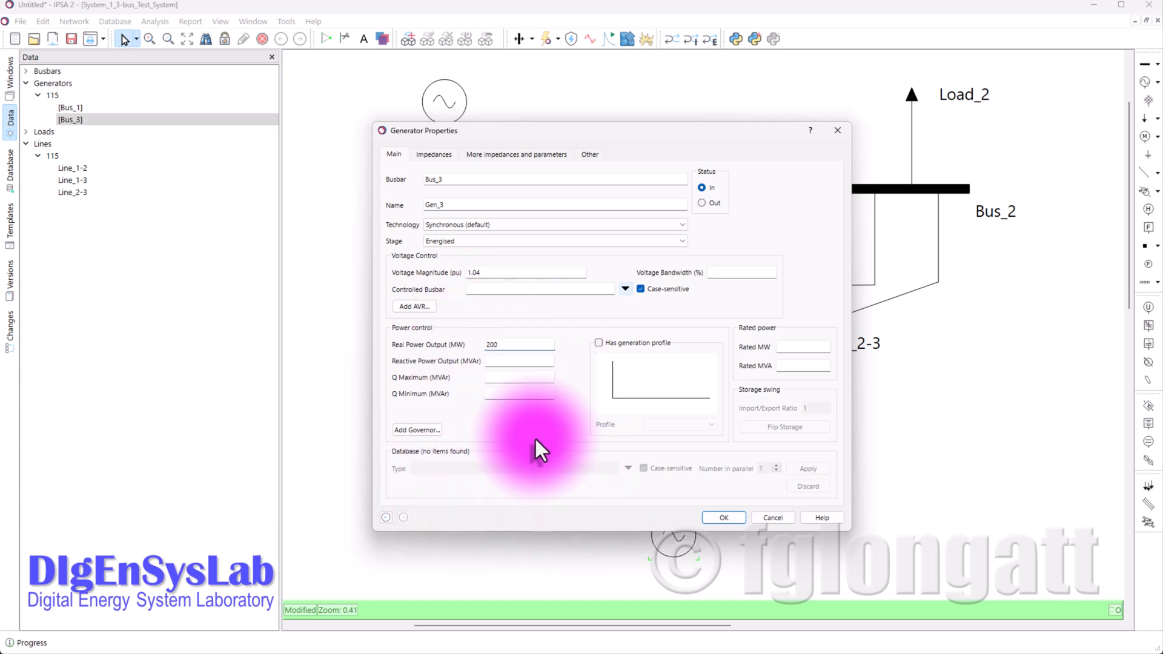
pyautogui.click(514, 395)
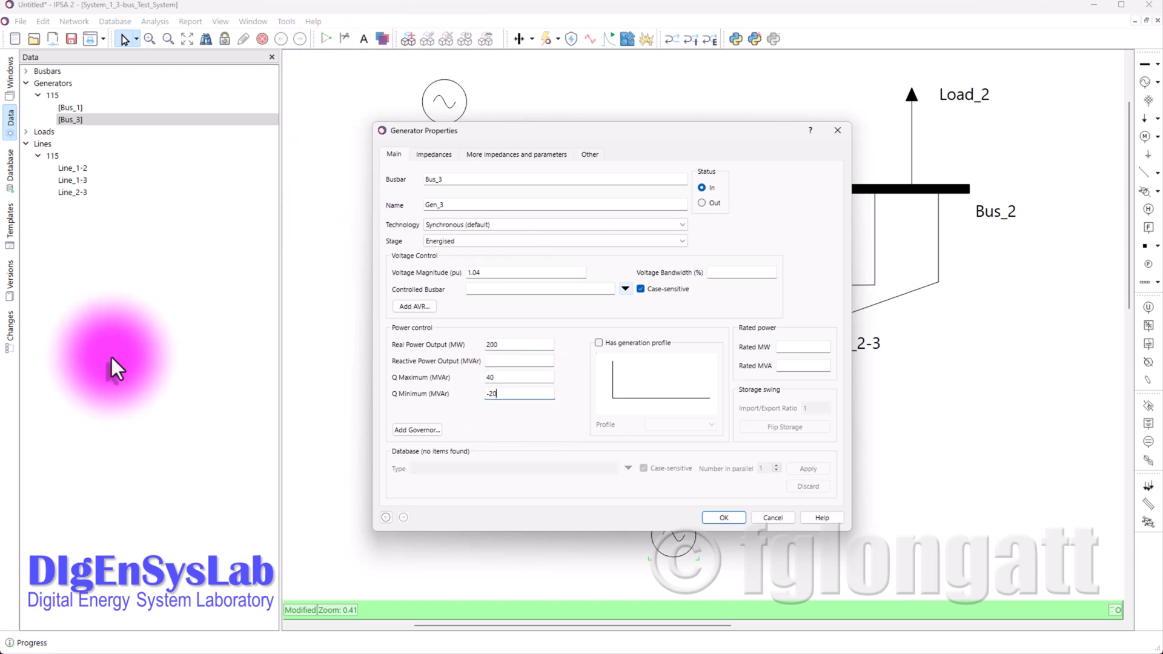
pyautogui.click(718, 517)
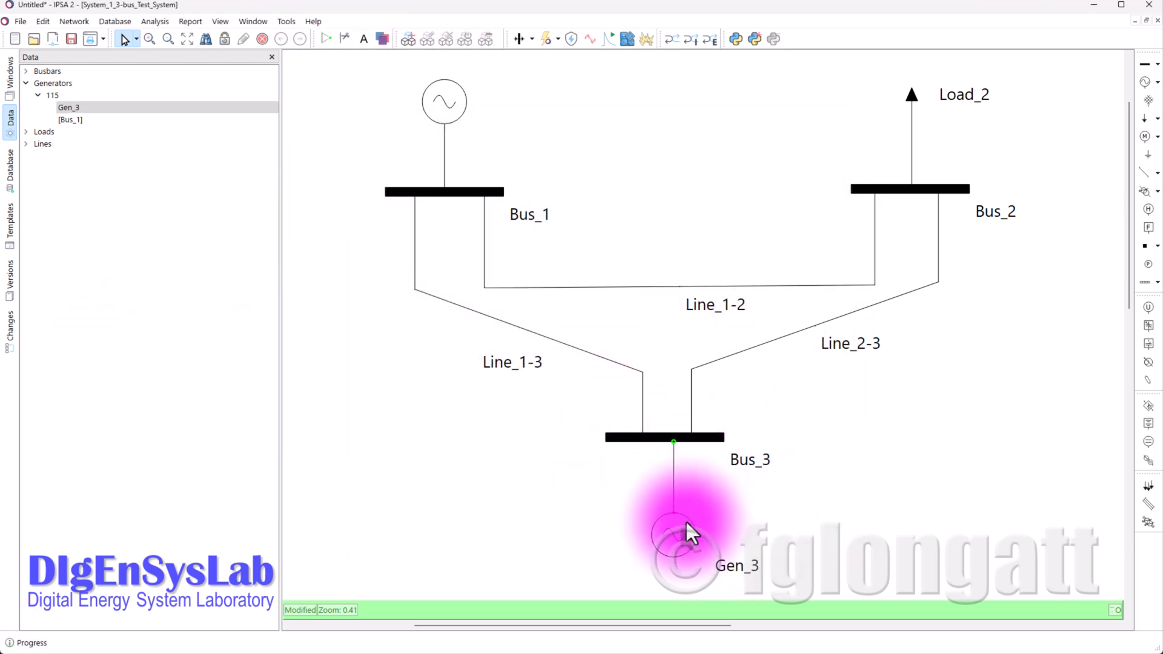
pyautogui.moveTo(686, 543); pyautogui.dragTo(596, 464)
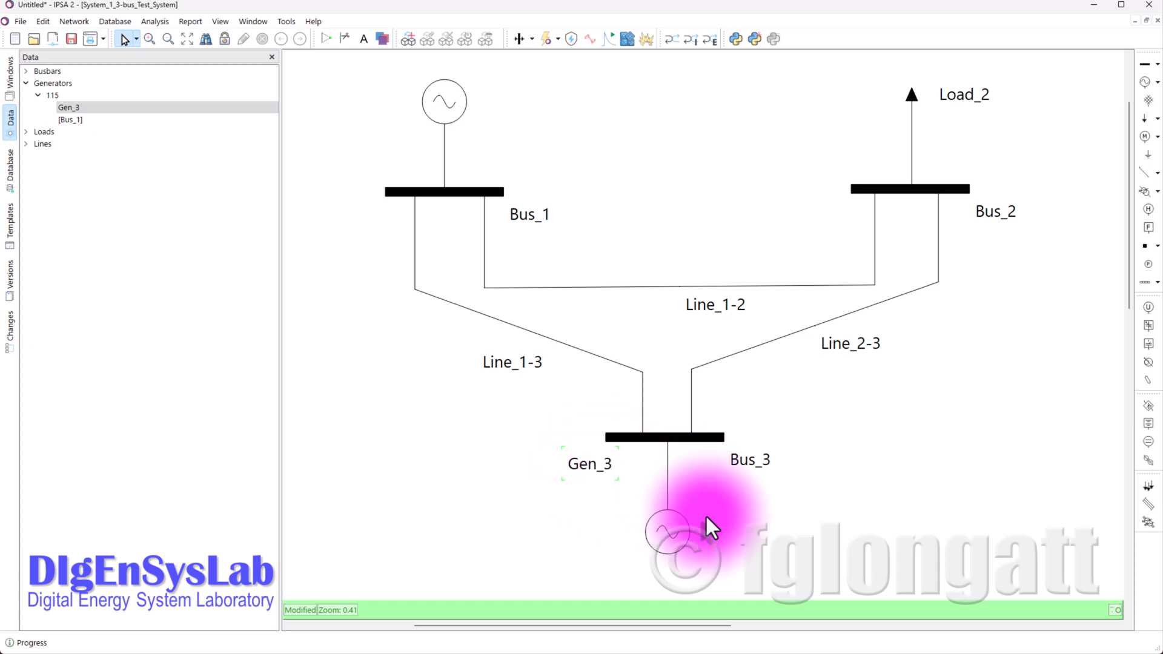
# - Open the properties of the generator at Bus_1 and name it Gen_1
pyautogui.click(456, 104)
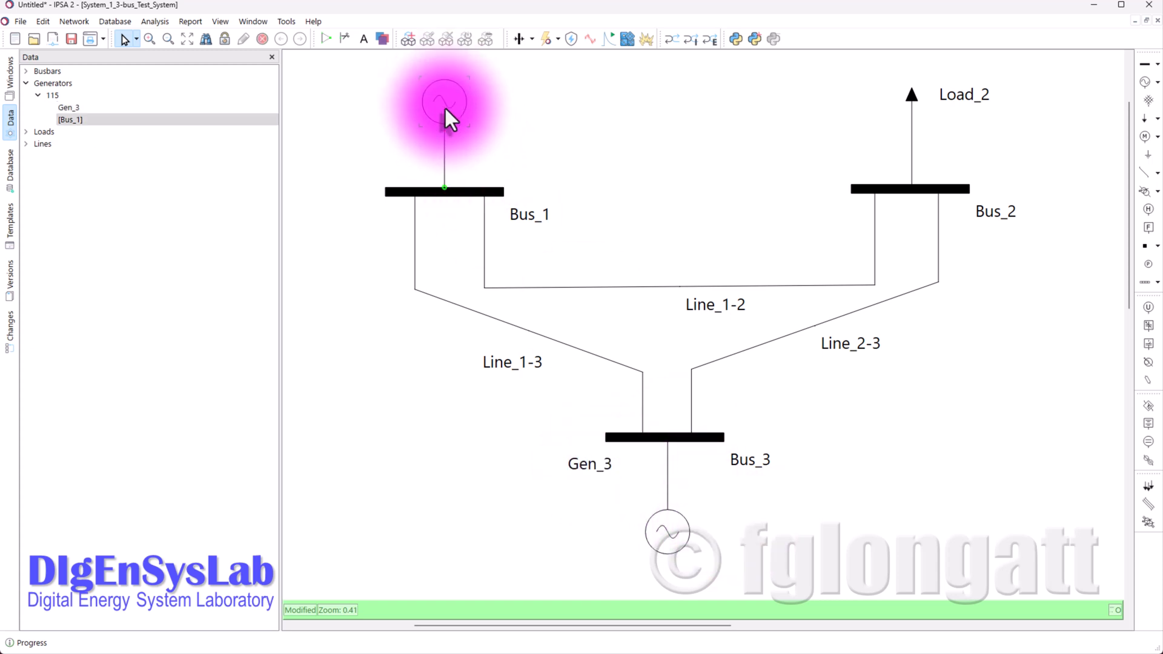
pyautogui.doubleClick(444, 106)
pyautogui.click(462, 209)
pyautogui.write('Gen_')
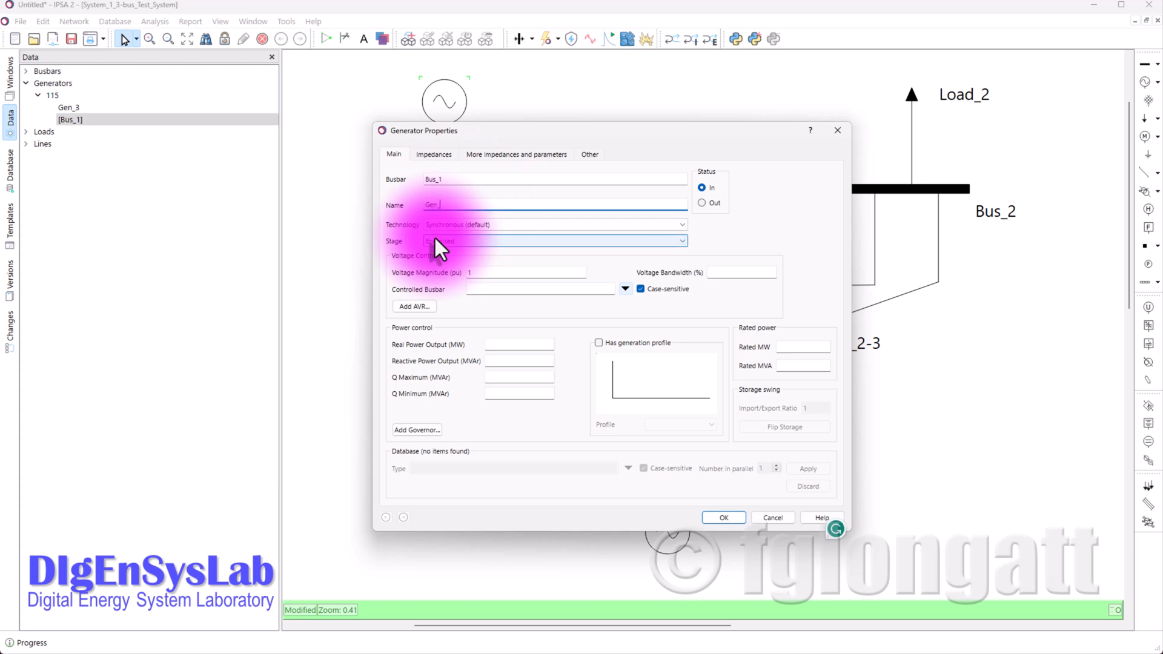
pyautogui.write('1')
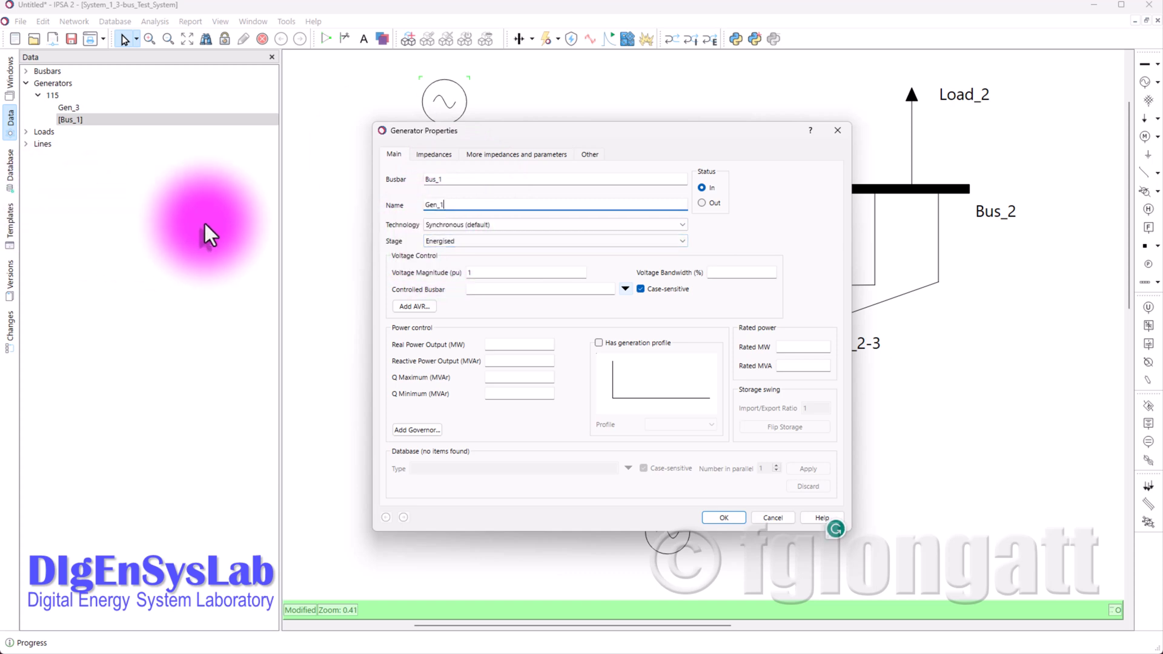
# - Set Gen_1's voltage magnitude to 1.05 pu and move its label up beside the generator symbol
pyautogui.click(496, 271)
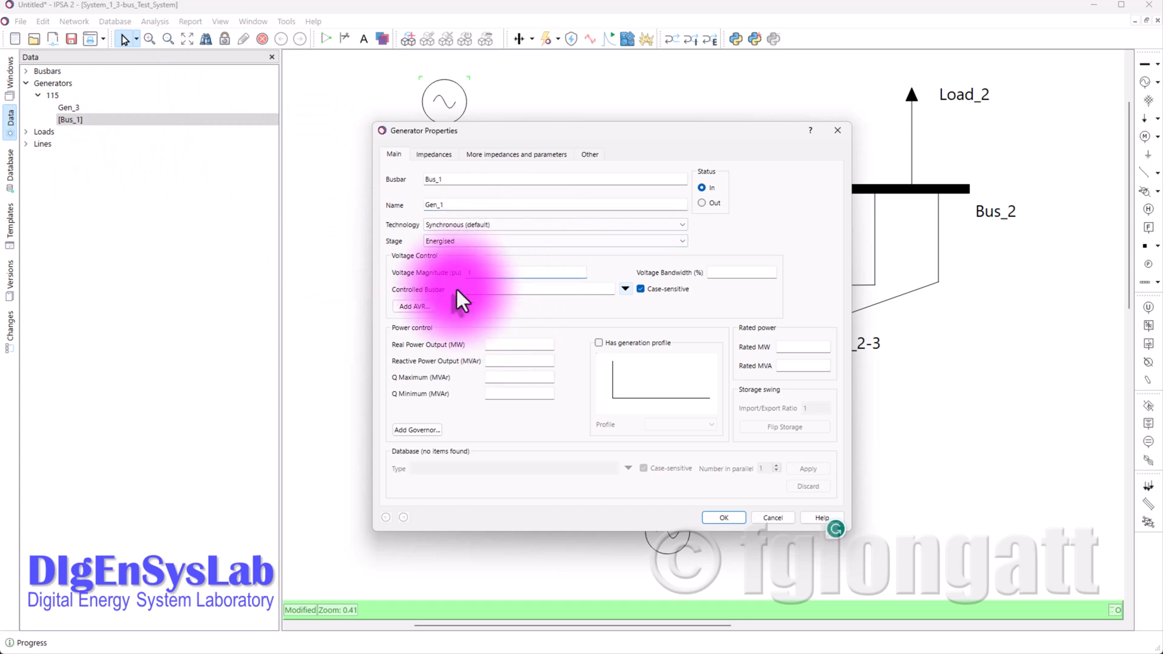
pyautogui.write('.05')
pyautogui.click(722, 521)
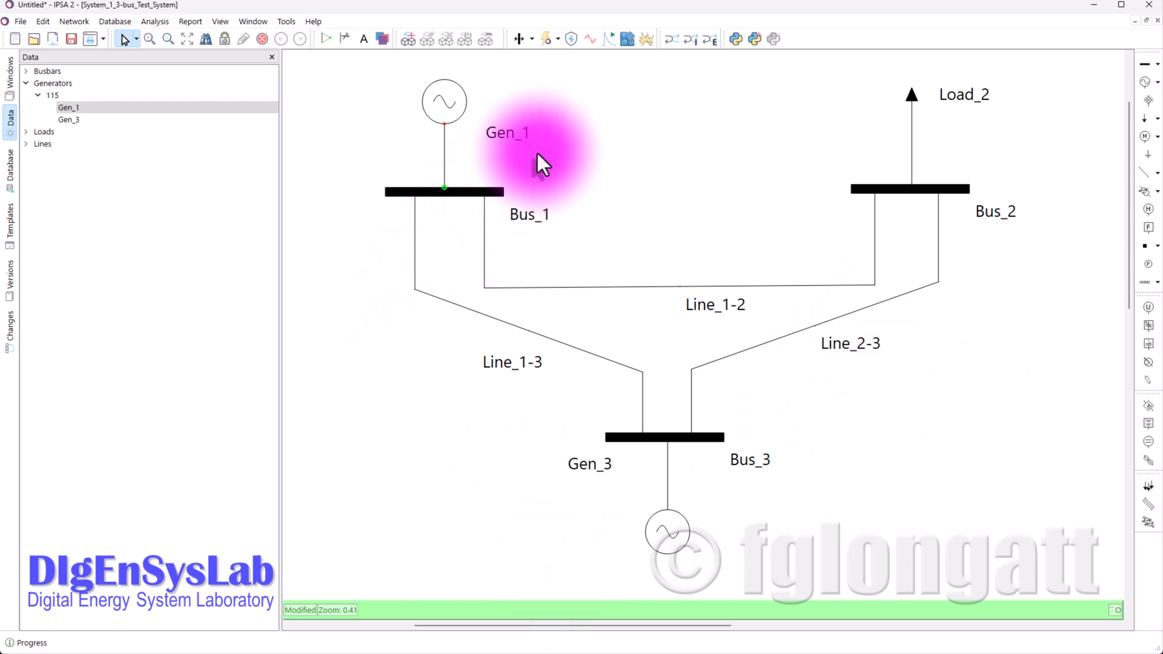
pyautogui.moveTo(536, 151); pyautogui.dragTo(527, 85)
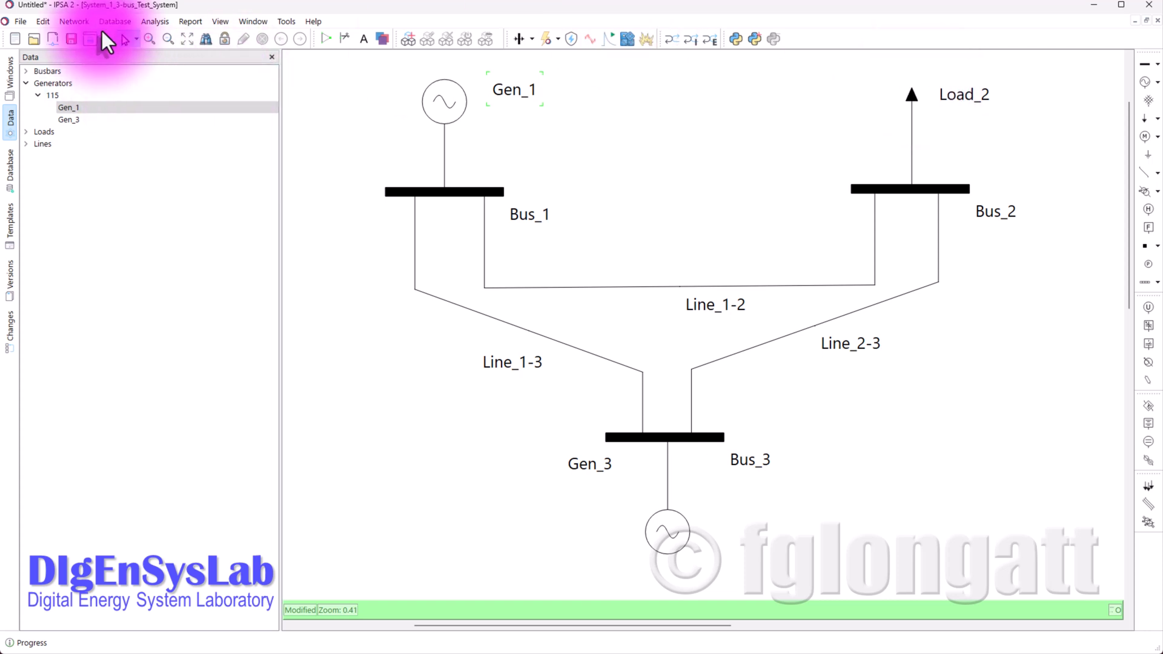
# - Assign the 115 kV busbar Bus_1 as the network's slack busbar
pyautogui.click(77, 22)
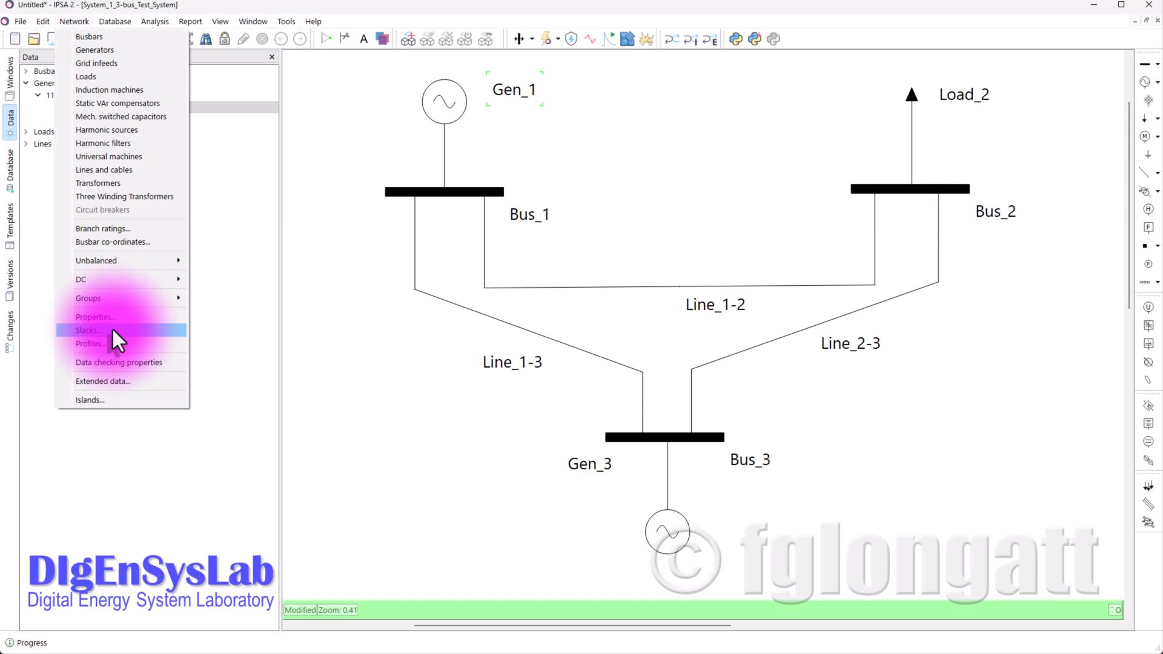
pyautogui.click(112, 330)
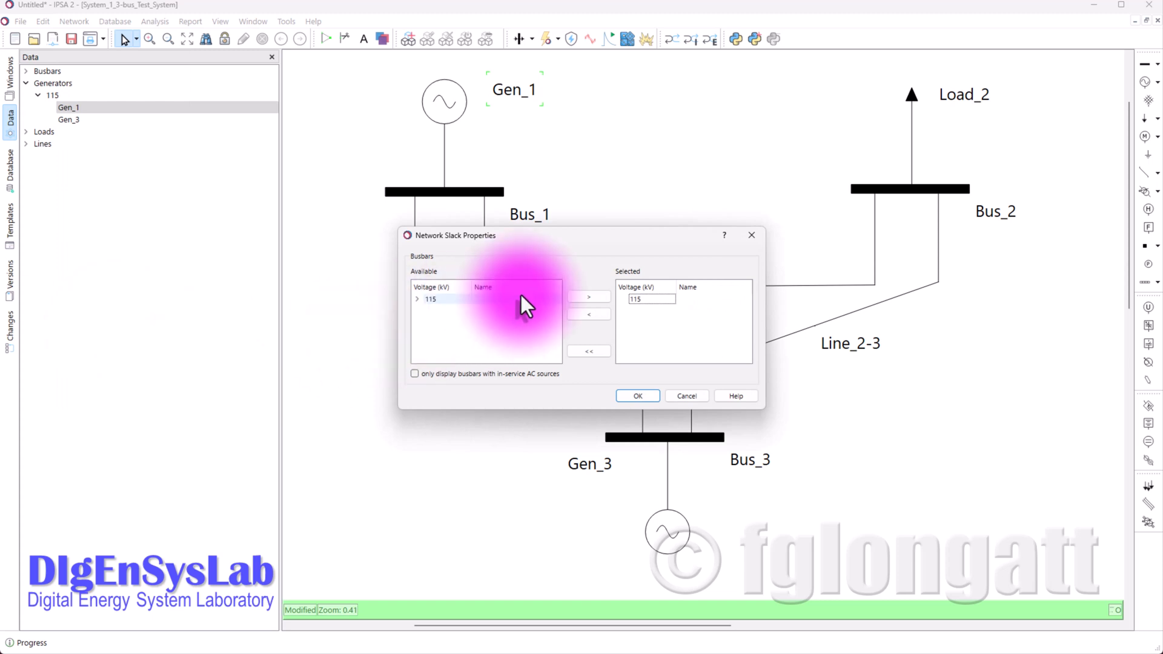
pyautogui.click(417, 300)
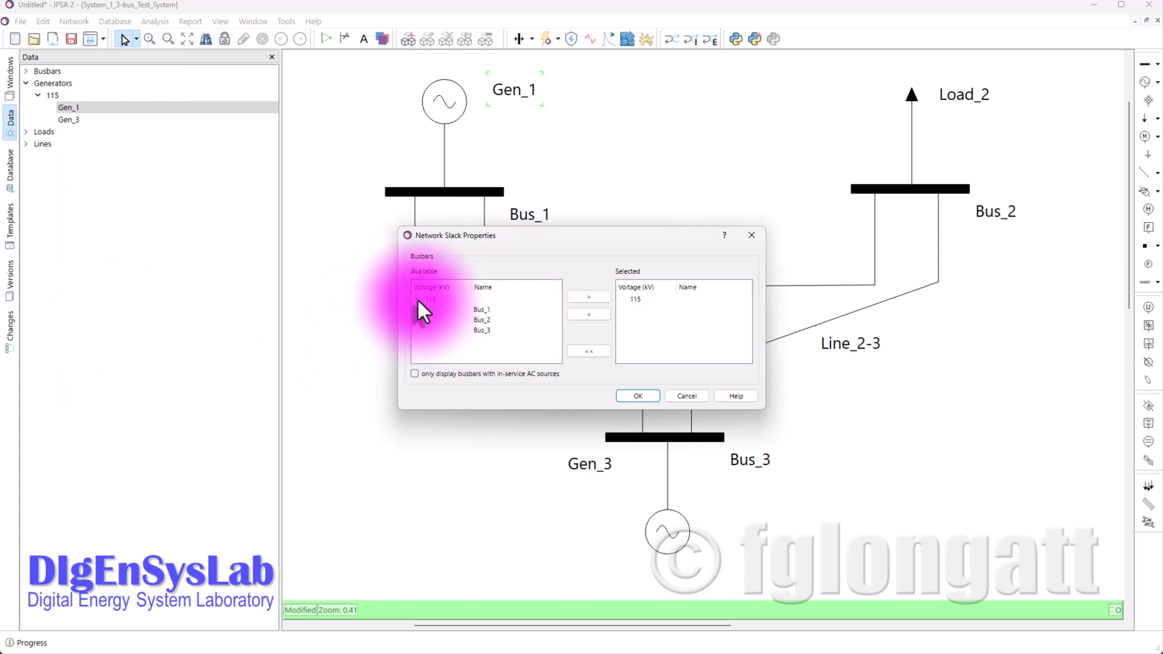
pyautogui.click(504, 306)
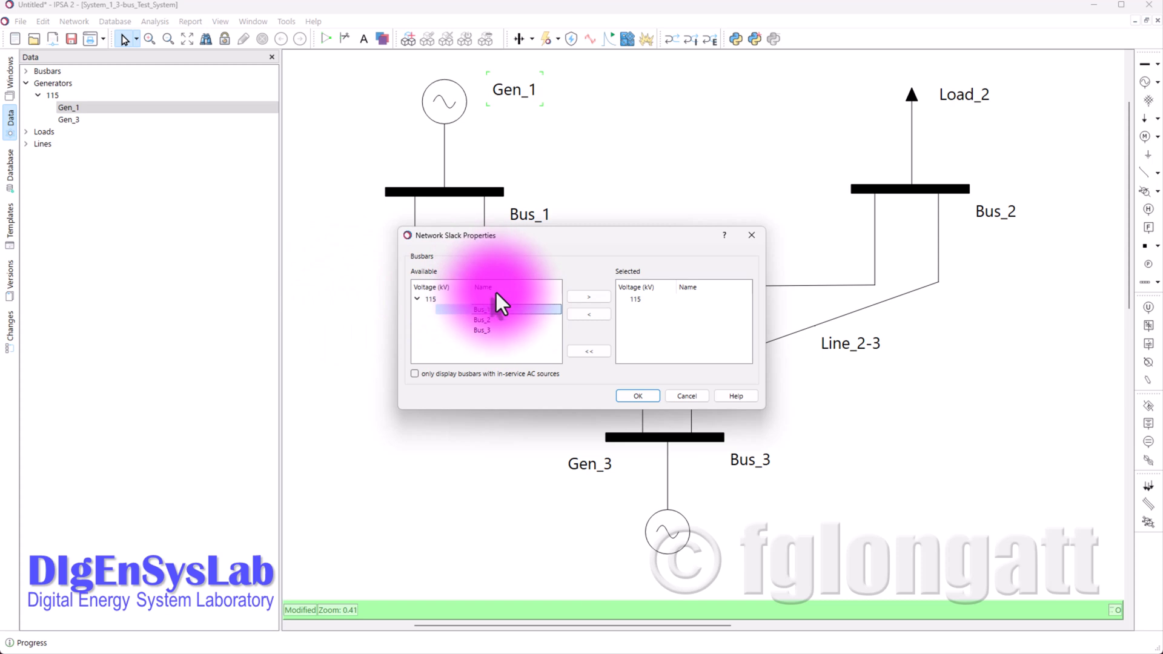
pyautogui.click(588, 297)
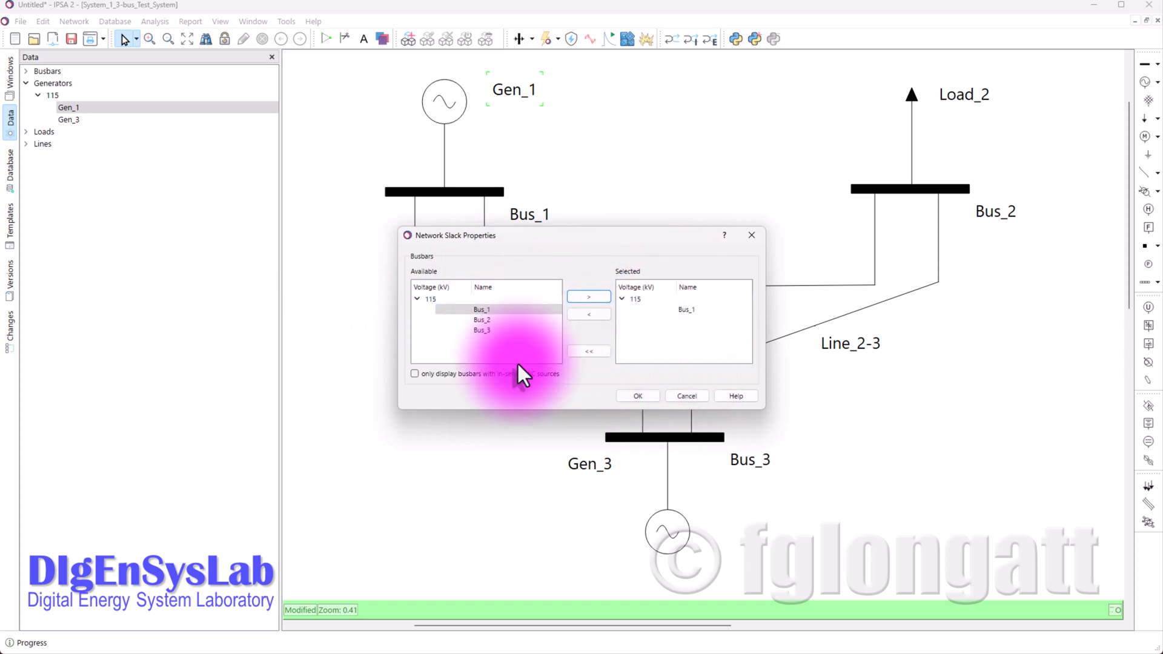
pyautogui.click(497, 311)
pyautogui.click(493, 307)
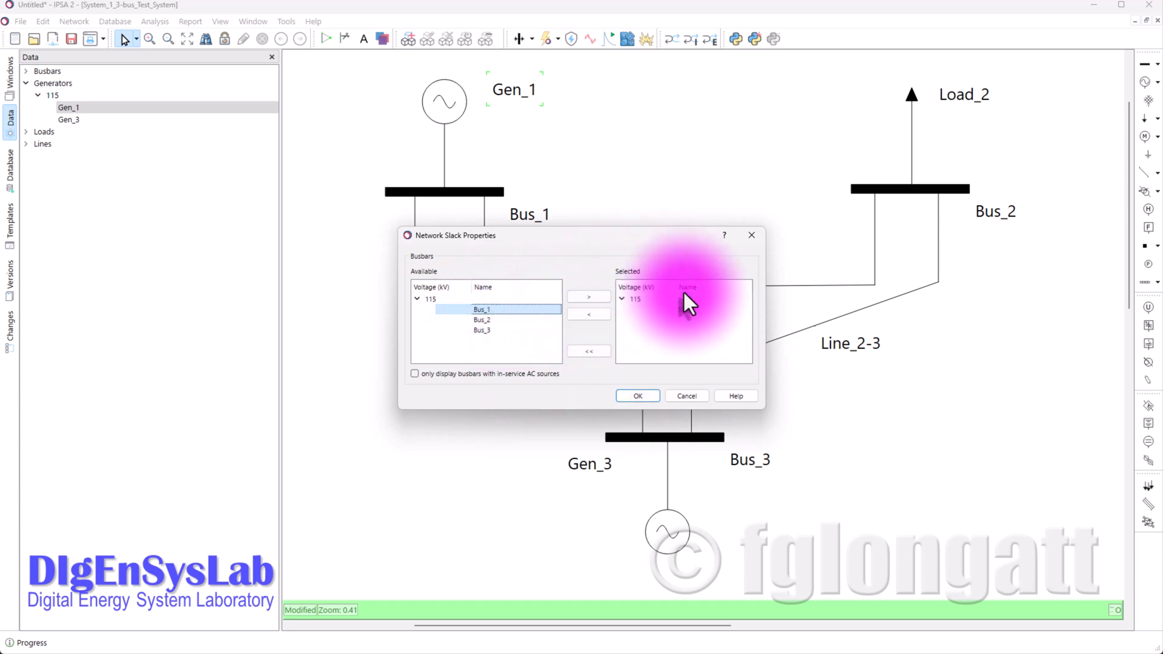
pyautogui.click(690, 309)
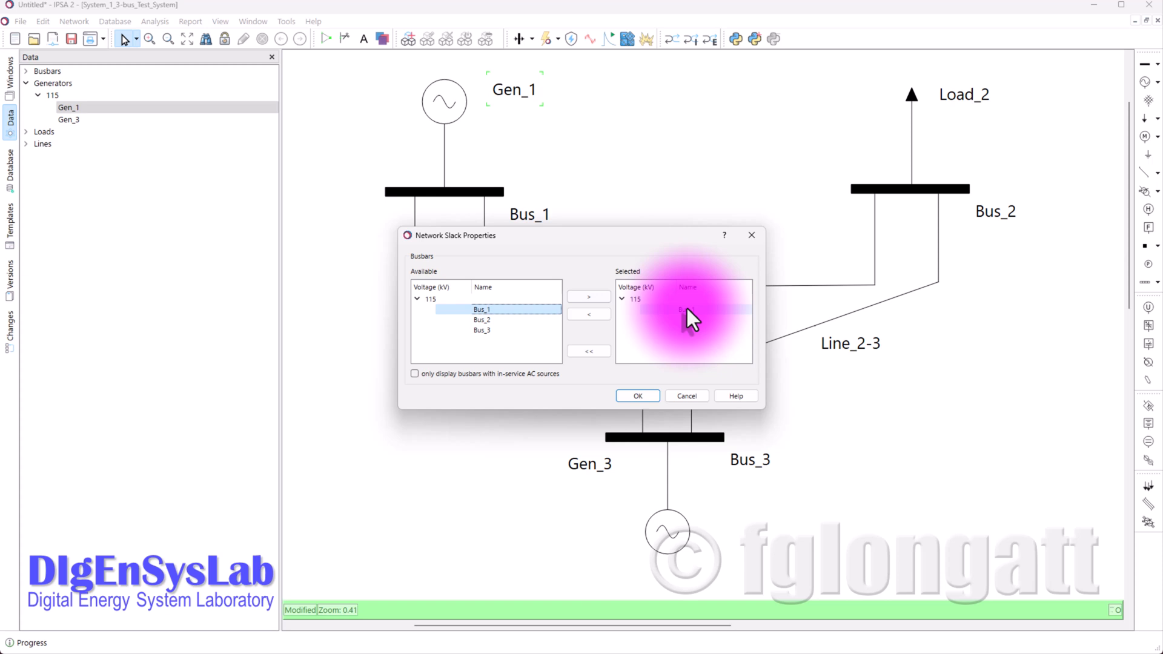
pyautogui.click(643, 400)
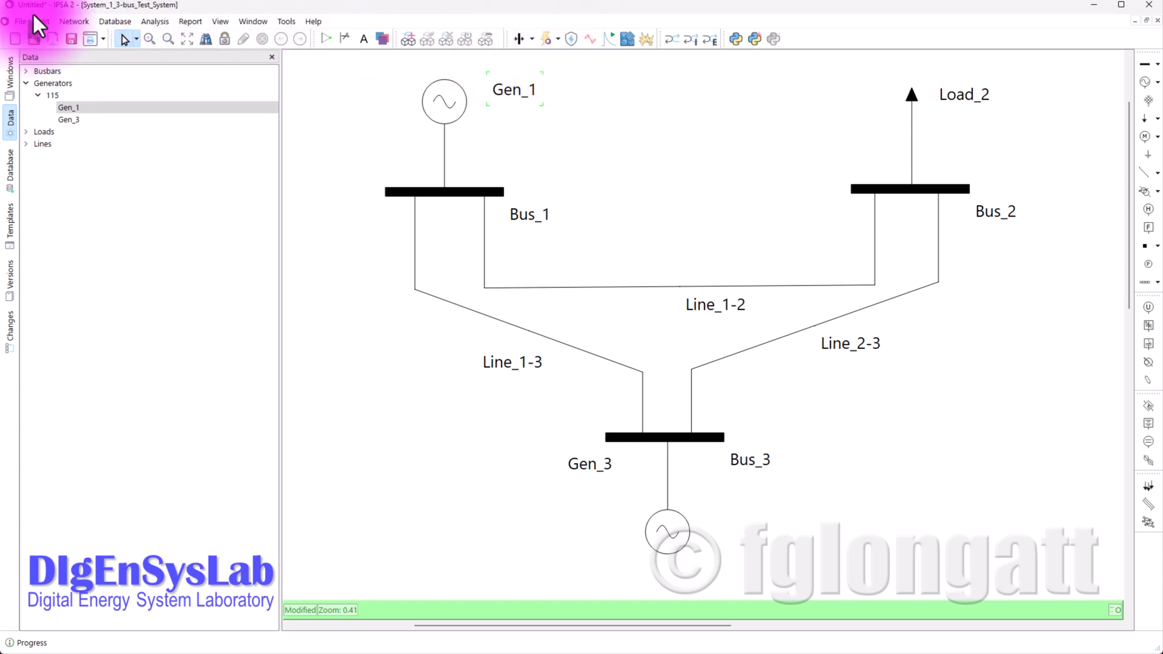
# - Run a load flow on the network with the option to always run a flat start before a load flow enabled
pyautogui.click(530, 37)
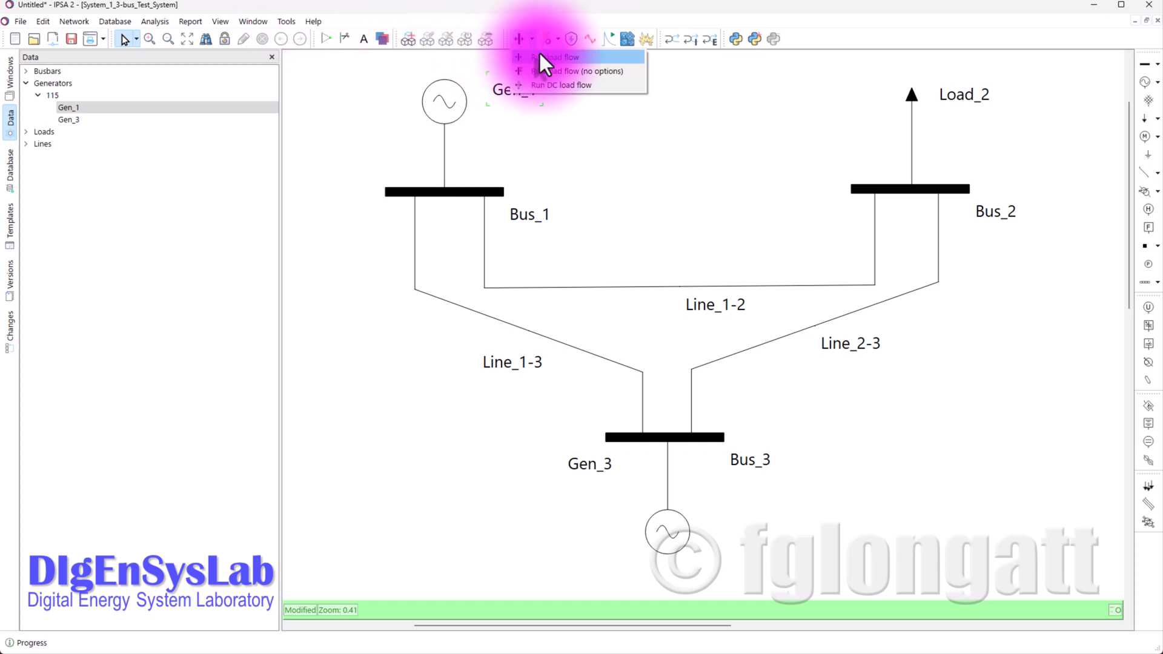
pyautogui.click(541, 55)
pyautogui.click(519, 38)
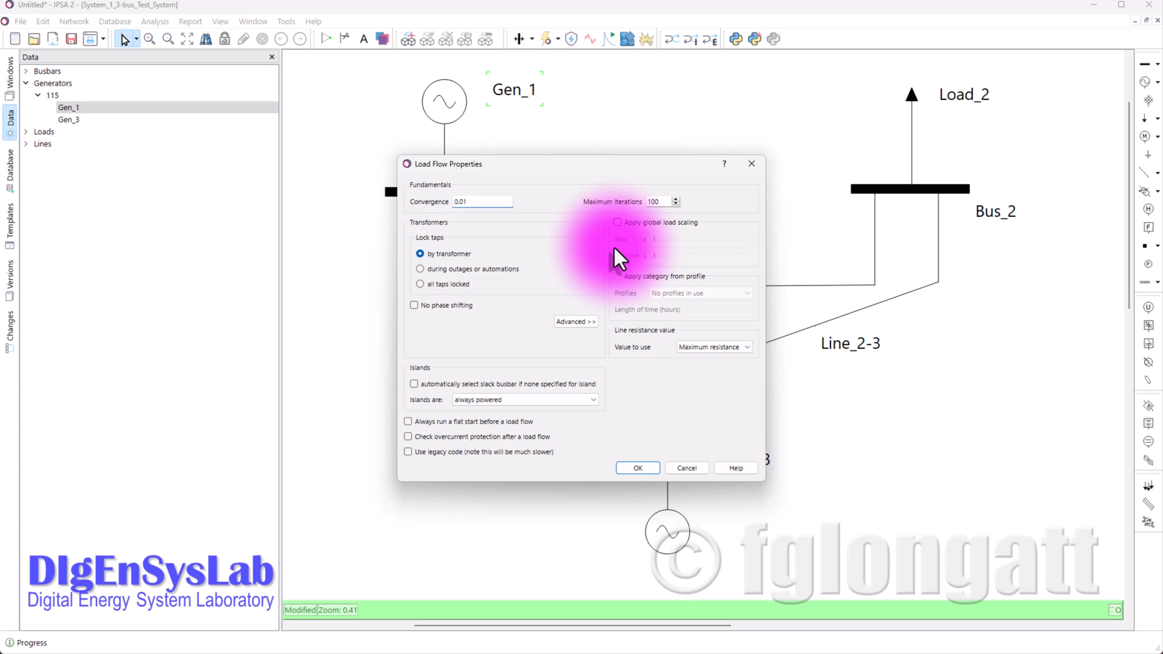
pyautogui.click(512, 422)
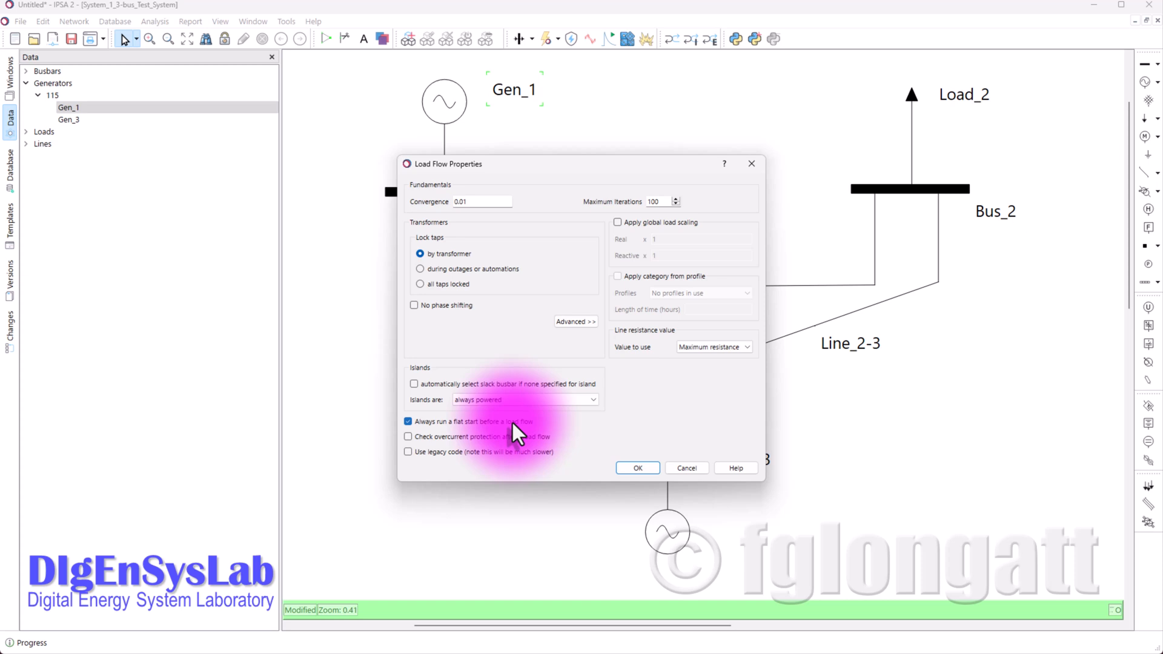
pyautogui.click(645, 471)
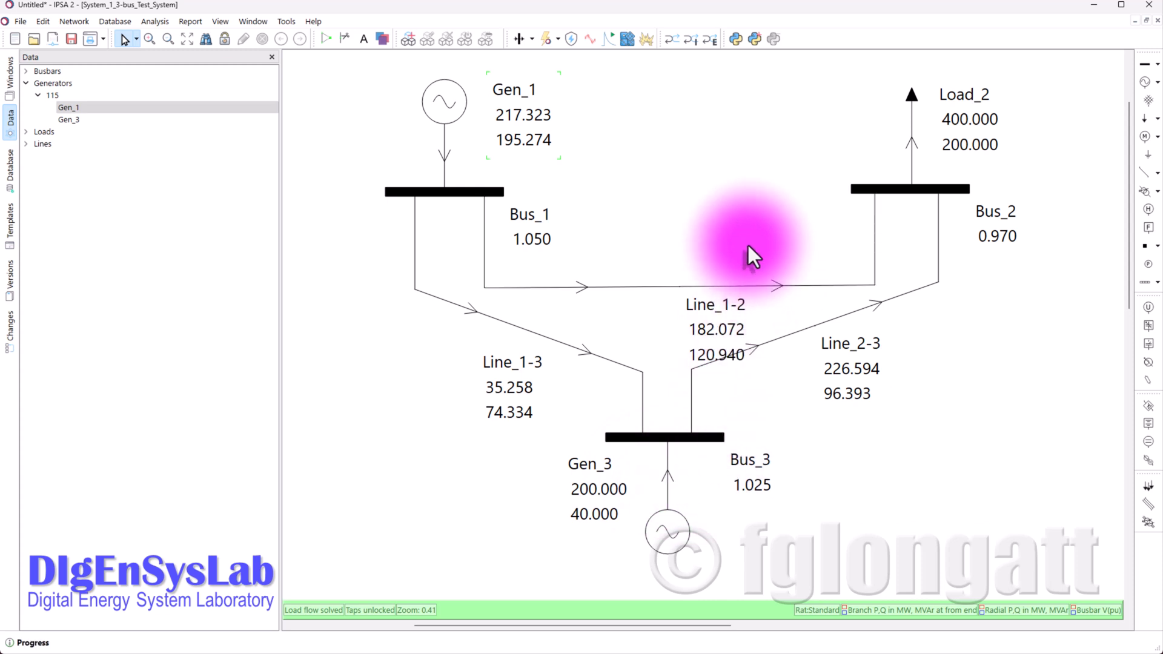
# - Reposition the generator, busbar and line result labels beside their components, with Line_1-2's results placed above its line
pyautogui.moveTo(540, 134); pyautogui.dragTo(527, 138)
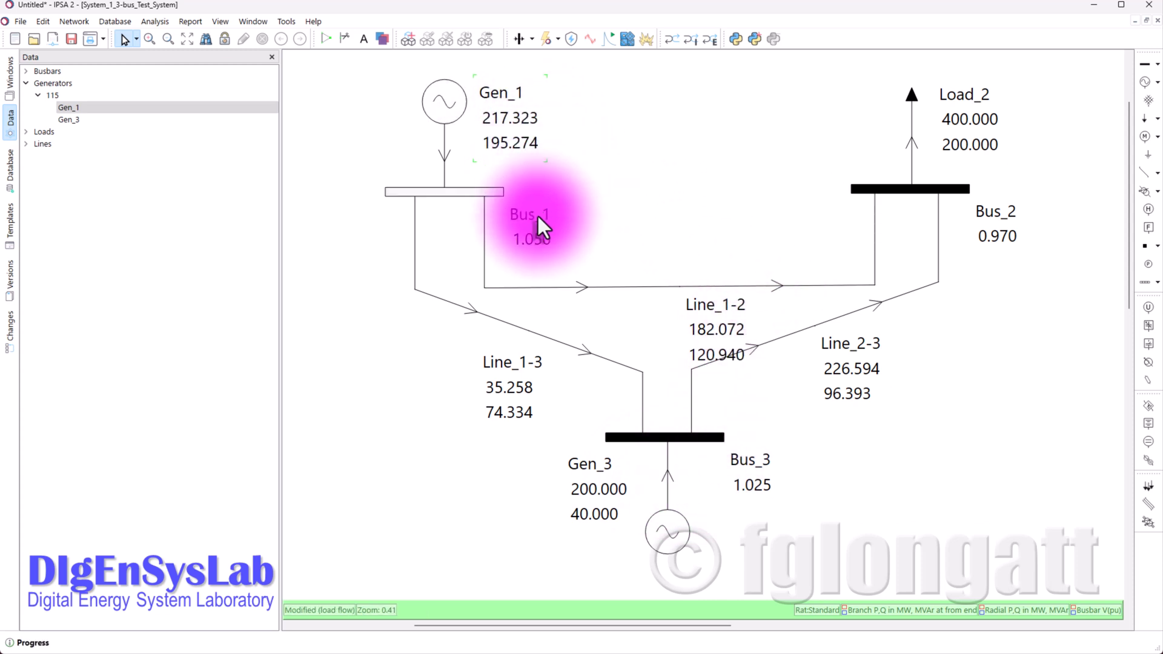
pyautogui.moveTo(537, 214); pyautogui.dragTo(553, 197)
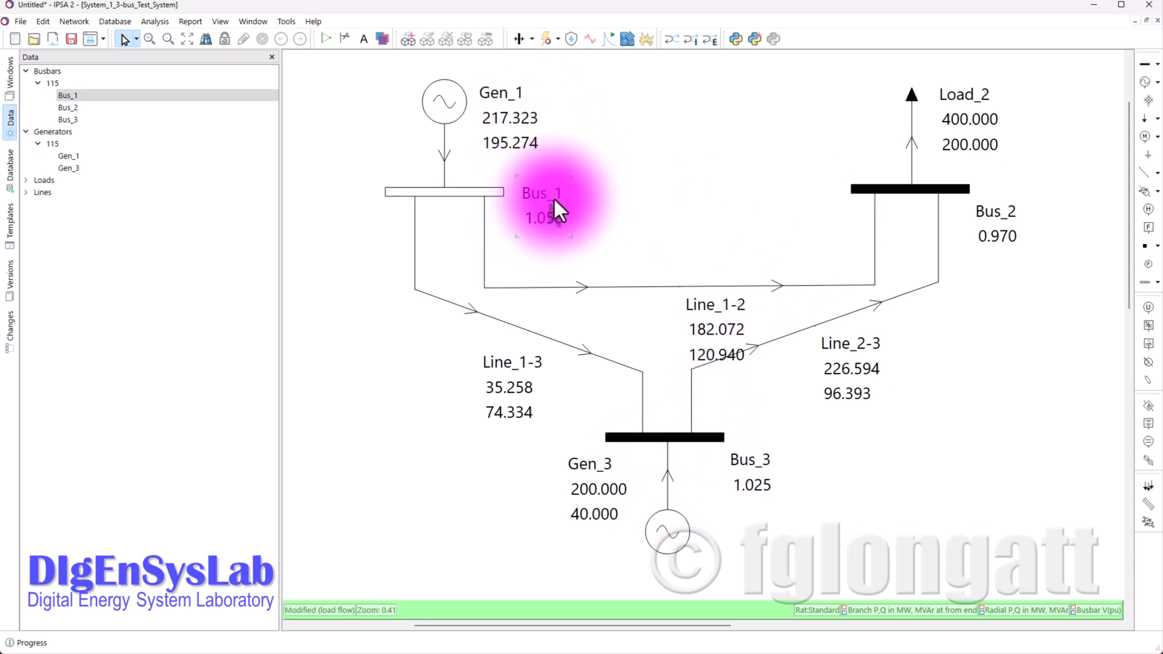
pyautogui.moveTo(1003, 231); pyautogui.dragTo(1010, 213)
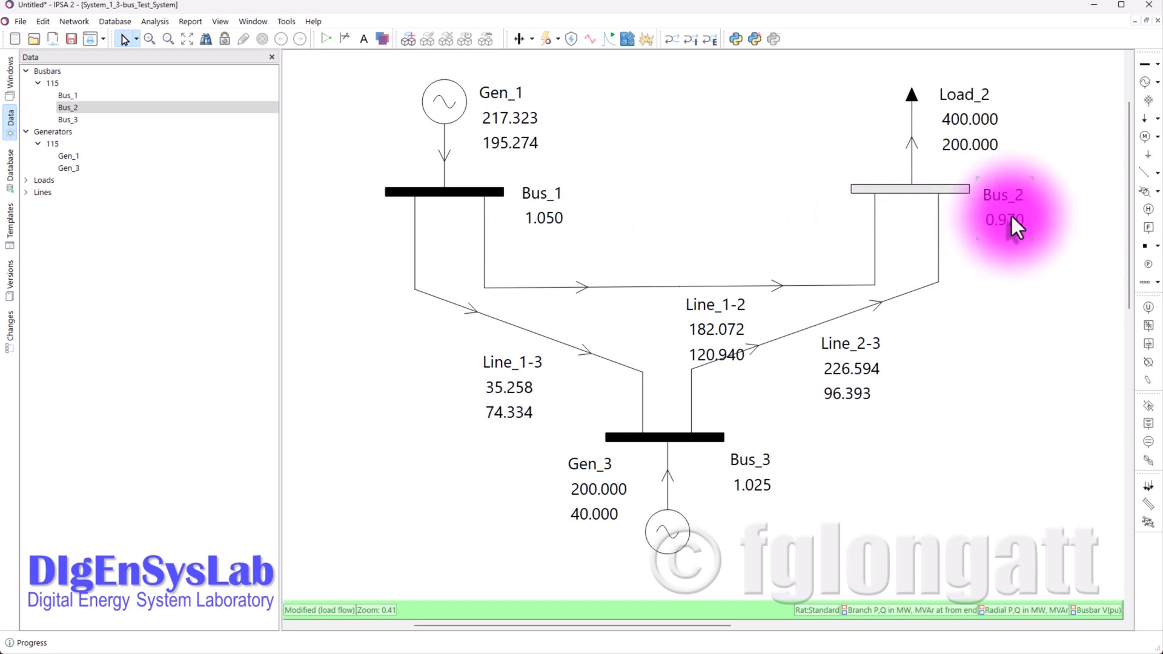
pyautogui.moveTo(667, 355); pyautogui.dragTo(667, 245)
pyautogui.click(876, 362)
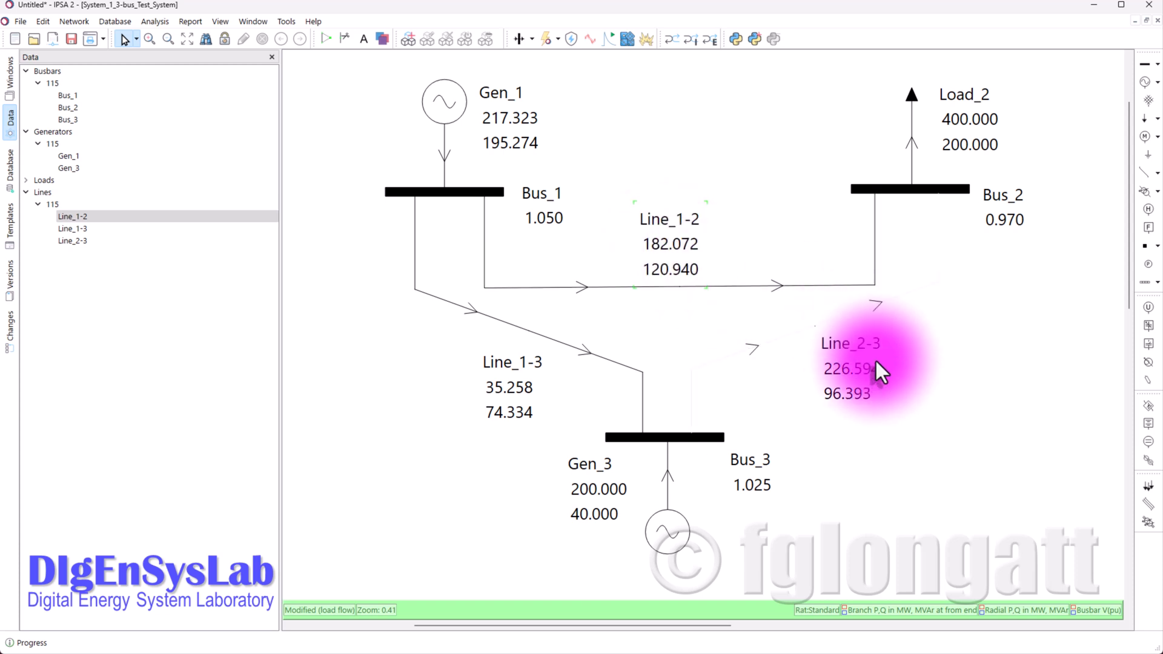
pyautogui.moveTo(605, 485); pyautogui.dragTo(610, 482)
pyautogui.moveTo(754, 485); pyautogui.dragTo(758, 462)
pyautogui.moveTo(998, 206); pyautogui.dragTo(999, 202)
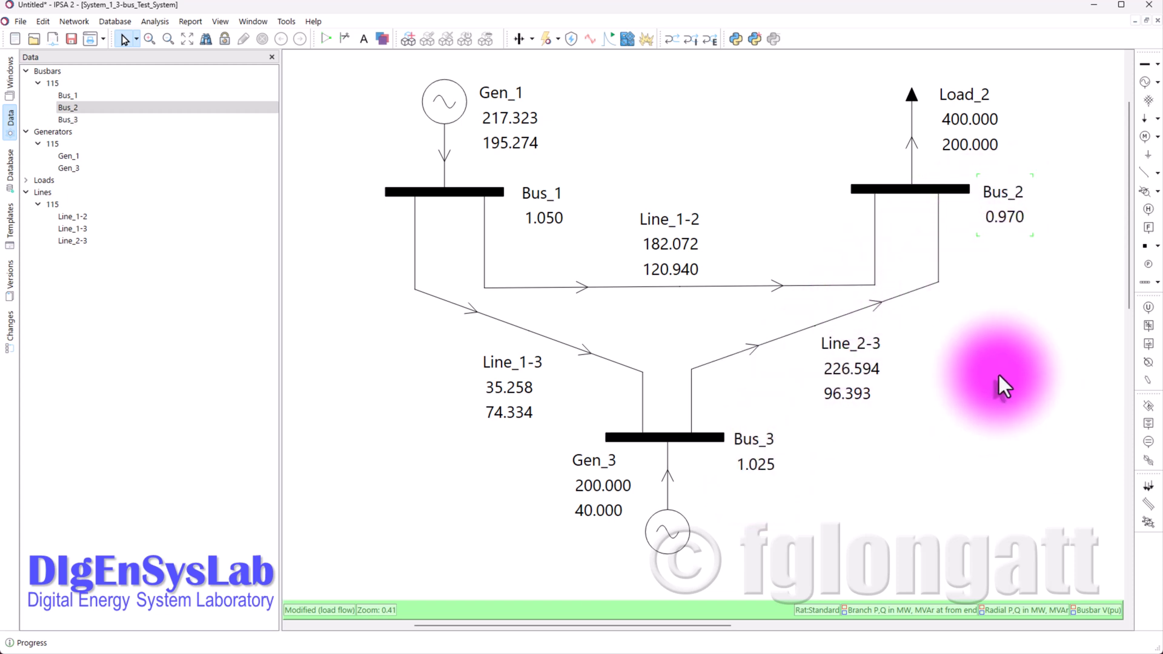
pyautogui.moveTo(542, 218); pyautogui.dragTo(543, 218)
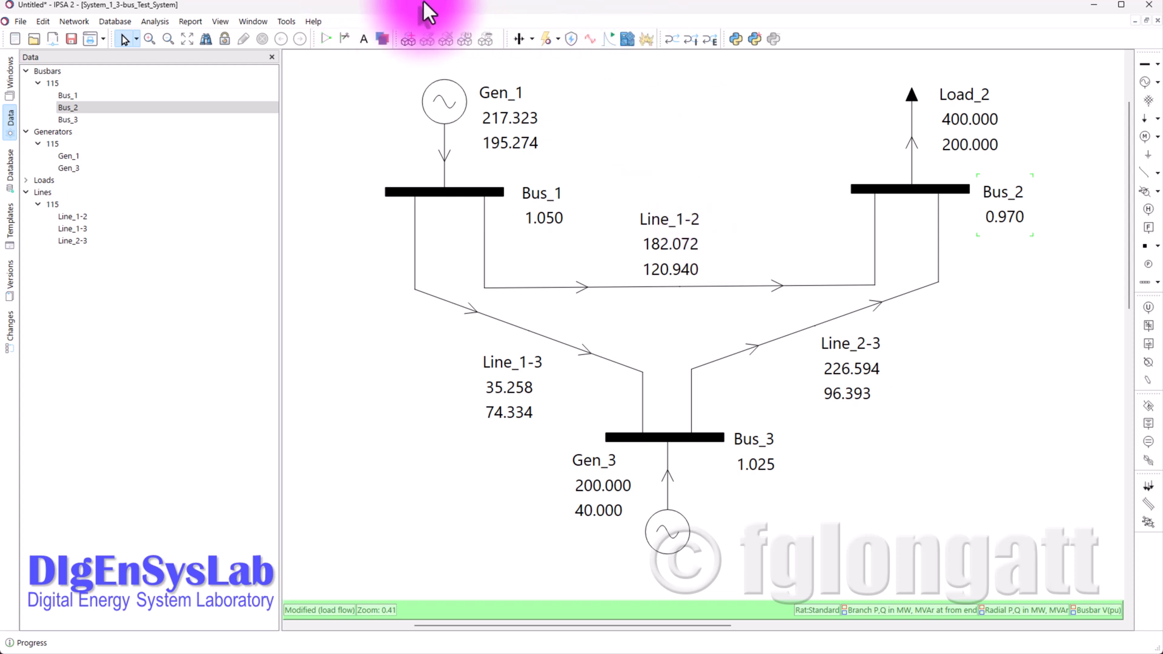
# - Configure the load flow results display for busbars to include units and the voltage angle
pyautogui.rightClick(709, 101)
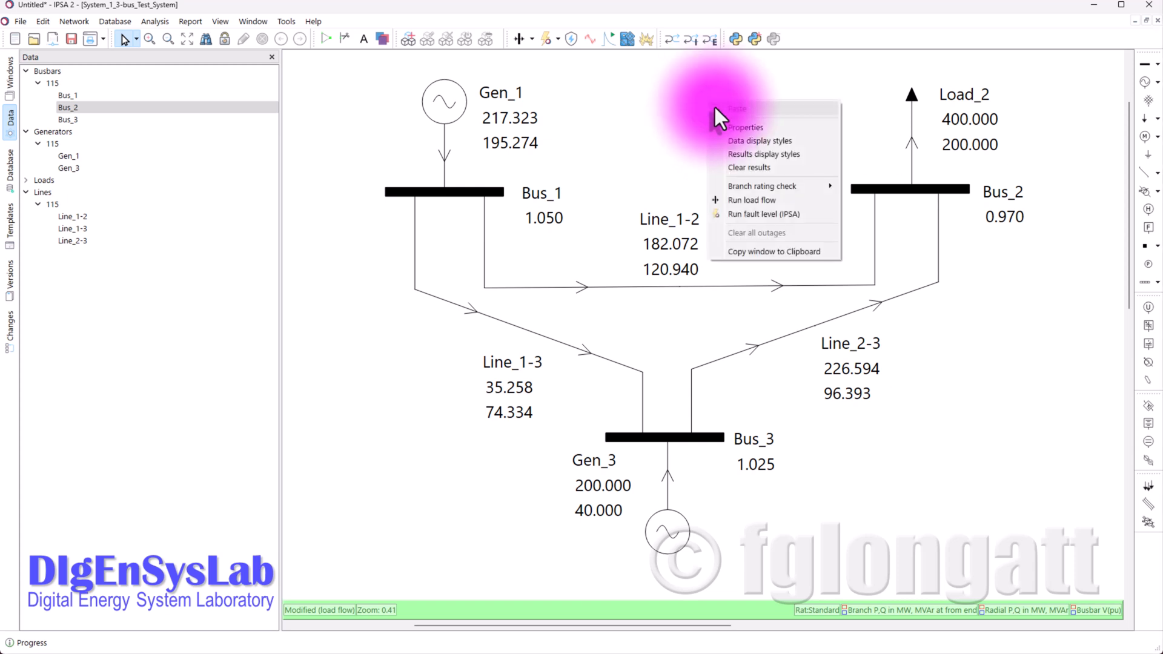
pyautogui.click(736, 153)
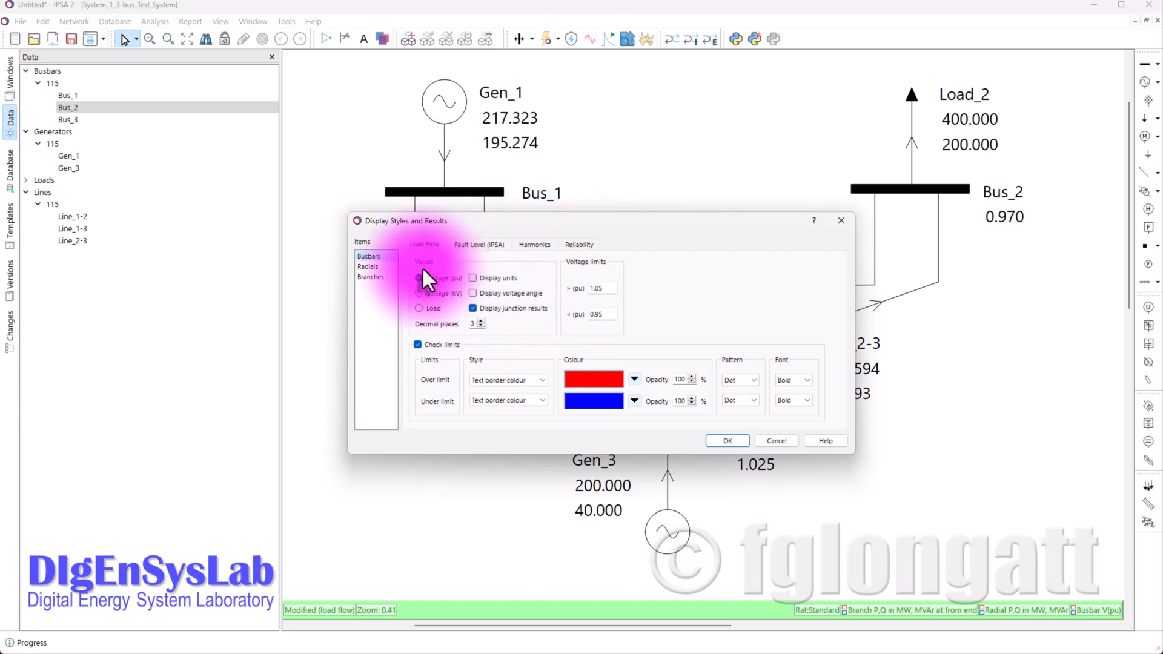
pyautogui.click(384, 256)
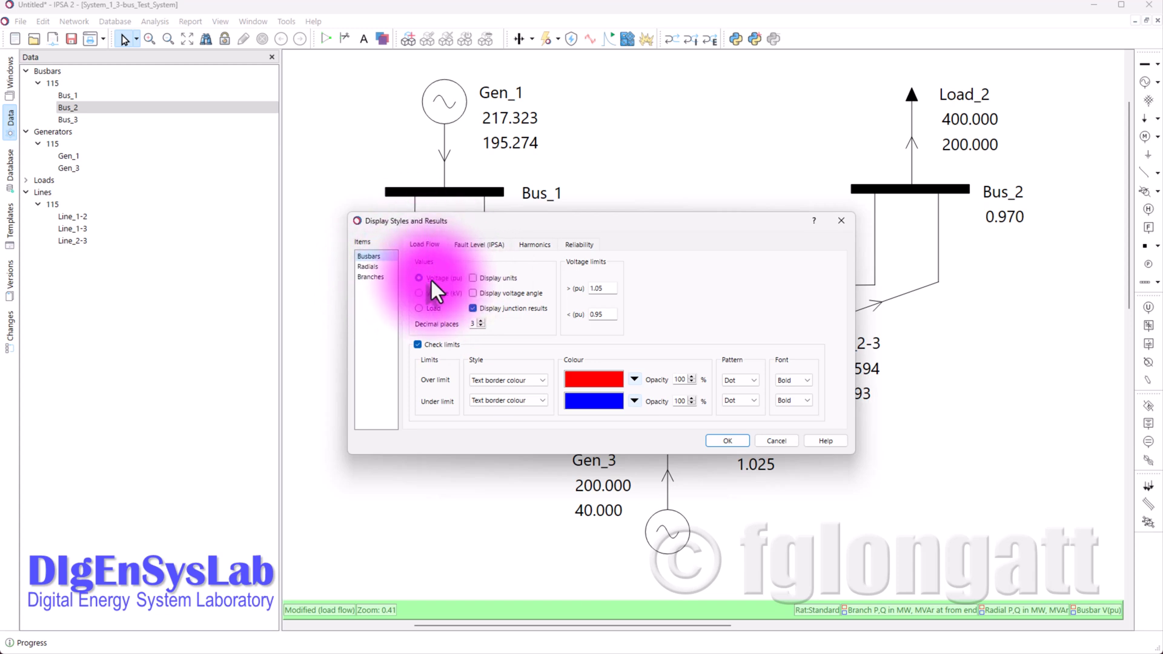
pyautogui.click(474, 278)
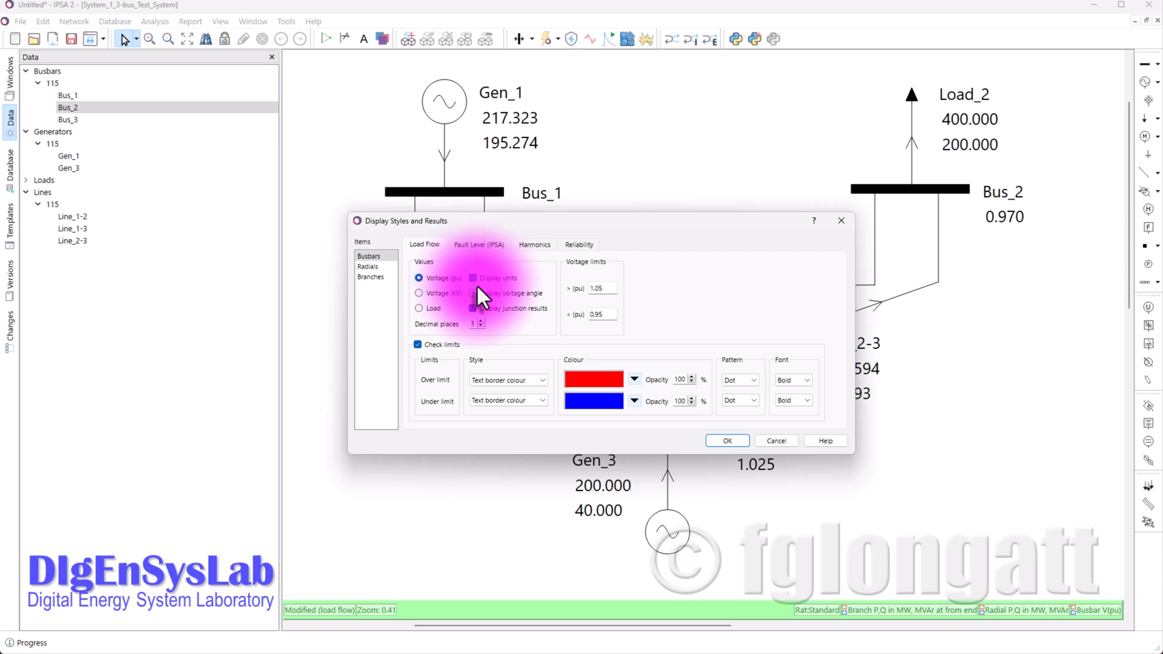
pyautogui.click(474, 292)
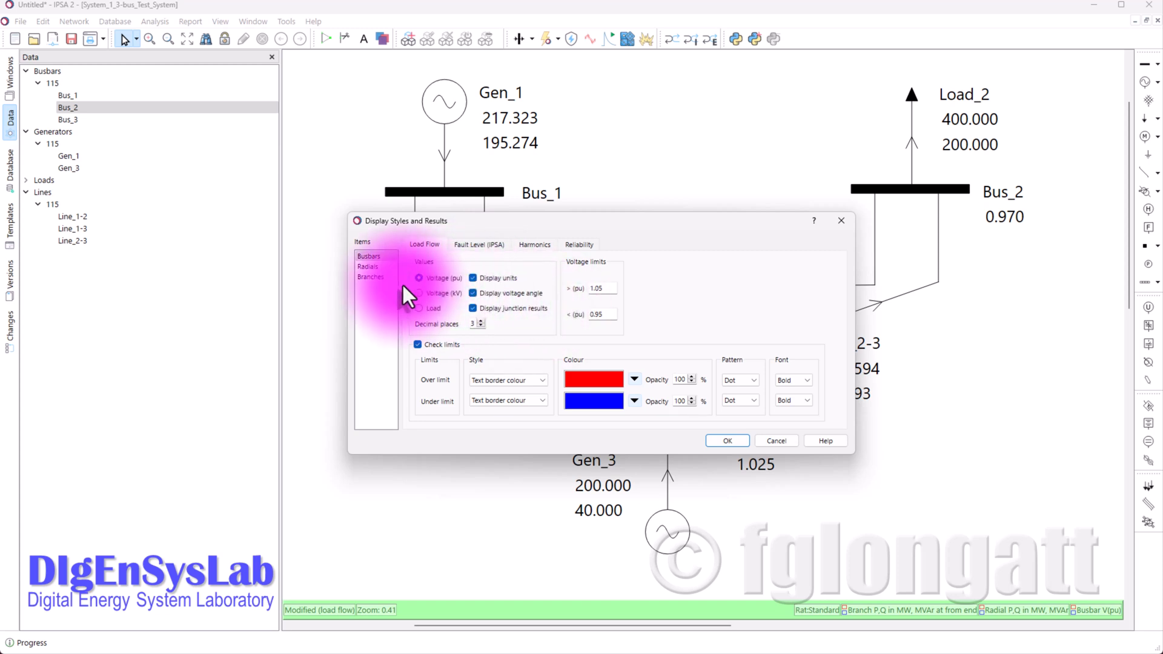
# - Display units for radial and branch load flow results, and use 4 decimal places for busbars, radials and branches
pyautogui.click(389, 267)
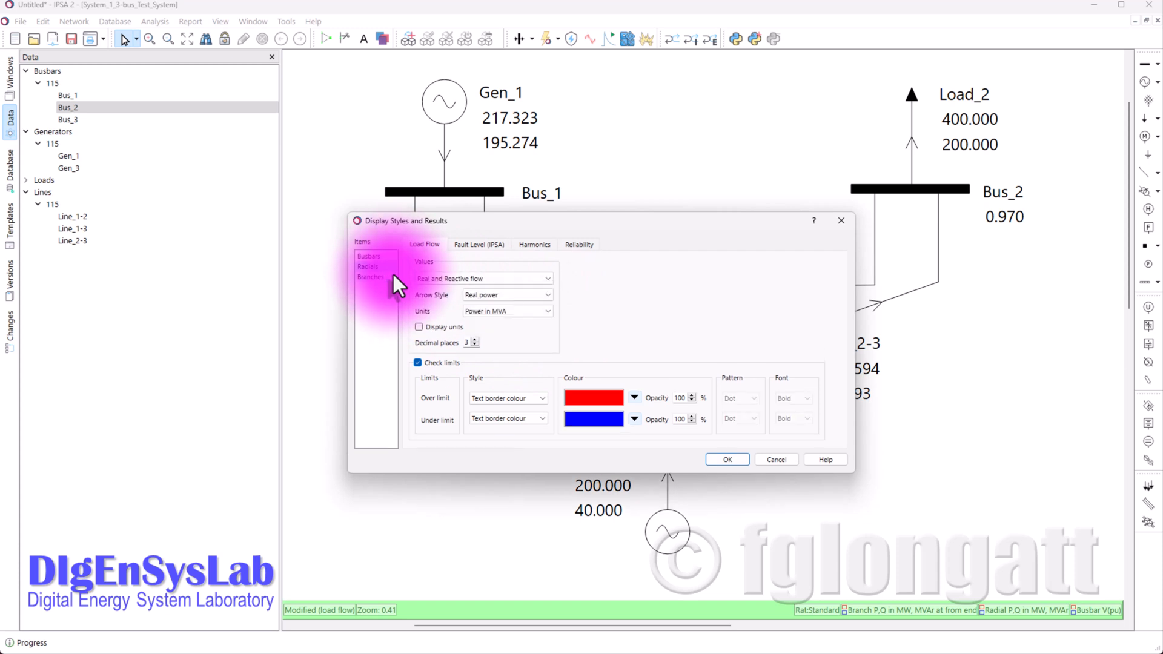
pyautogui.click(391, 269)
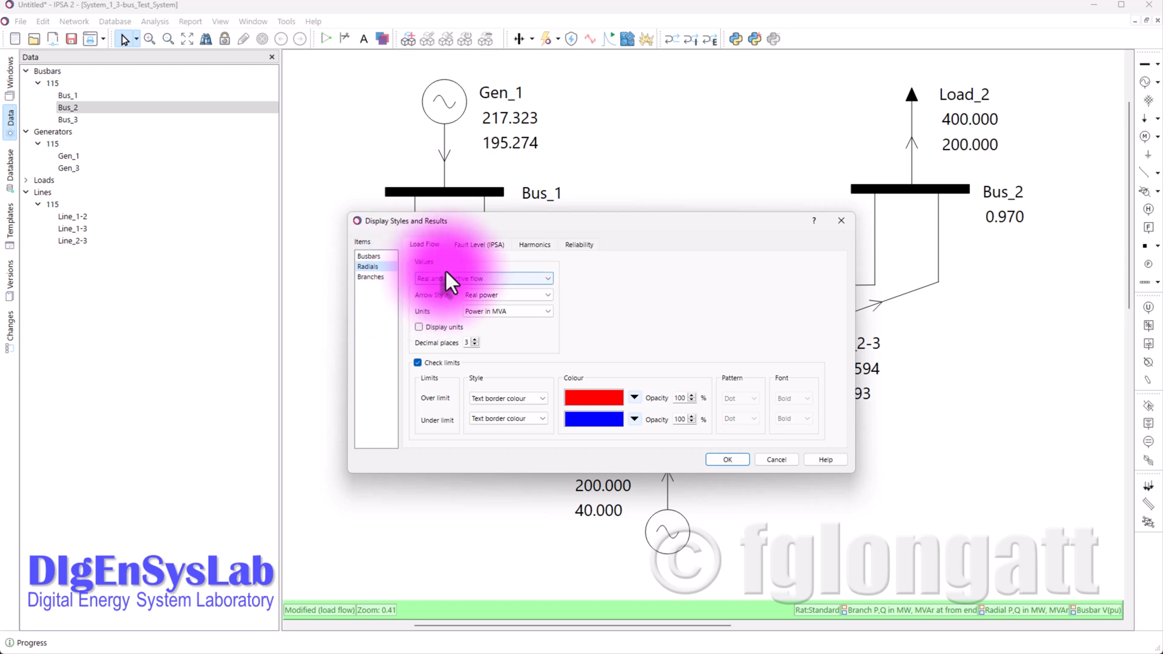
pyautogui.click(449, 326)
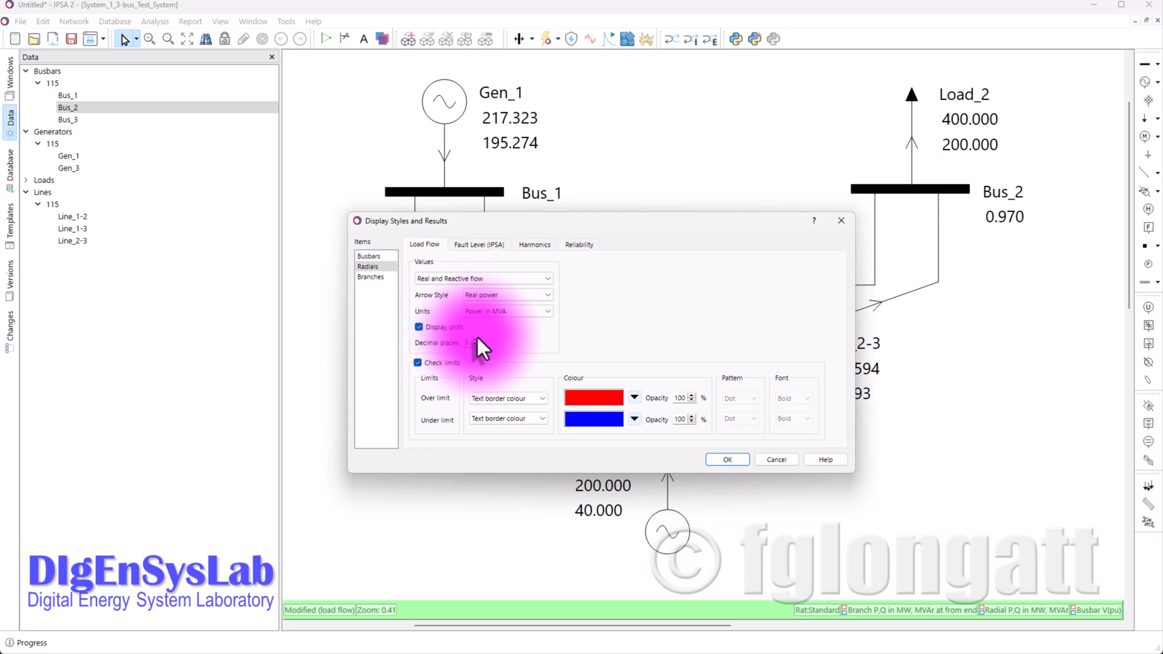
pyautogui.click(385, 256)
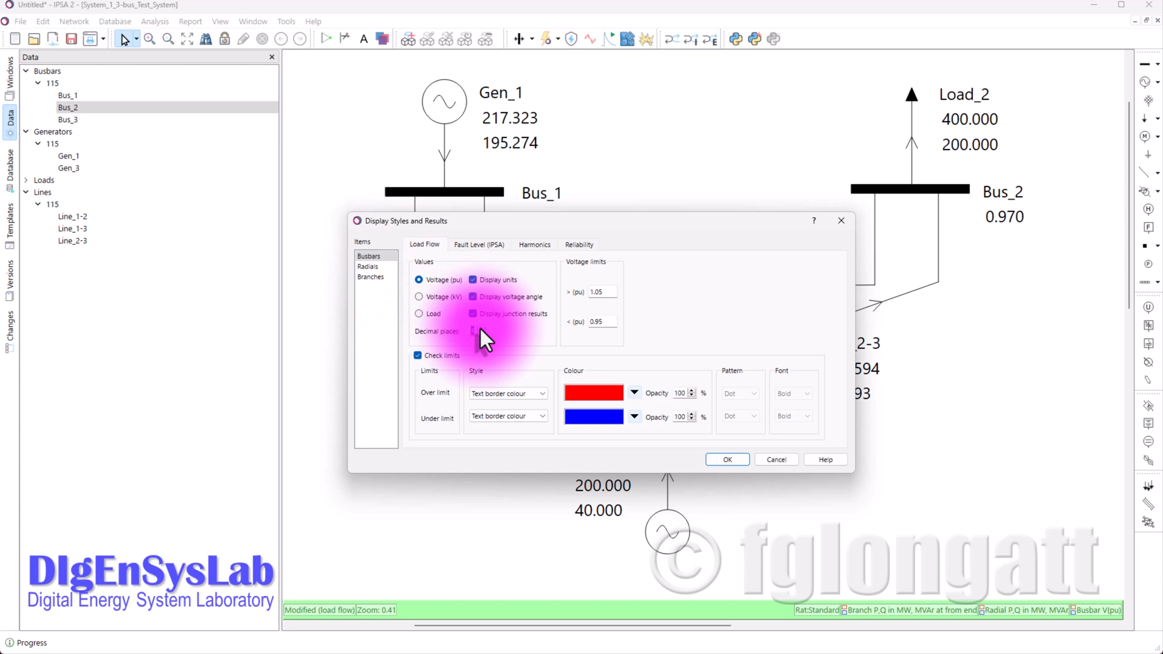
pyautogui.click(382, 277)
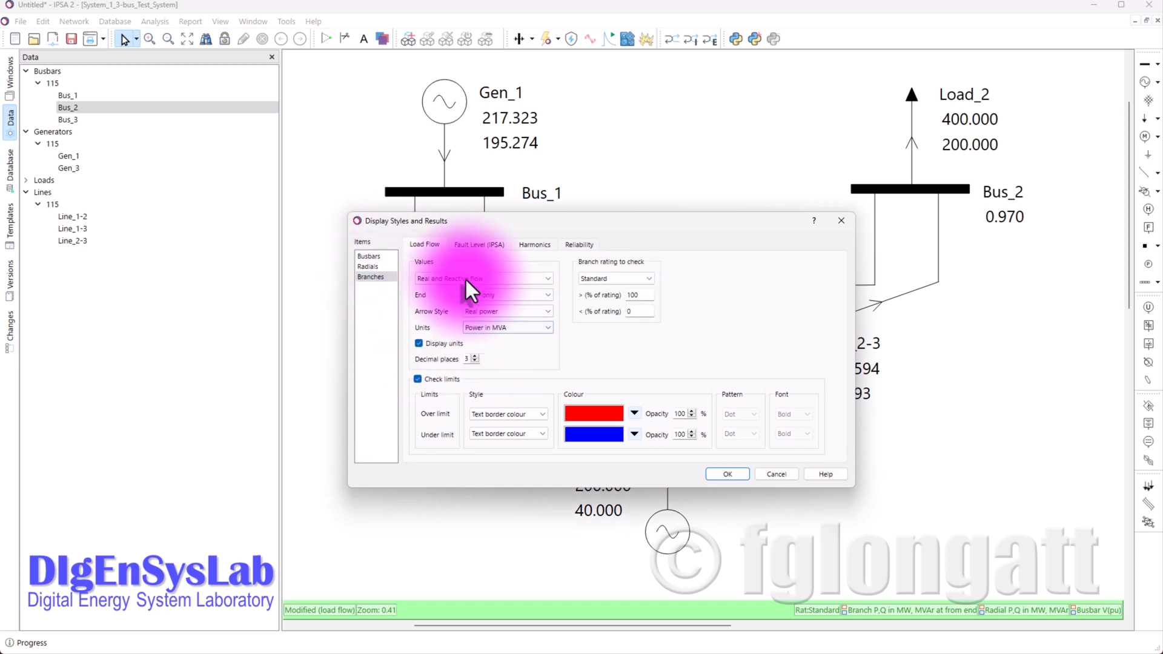
pyautogui.click(475, 356)
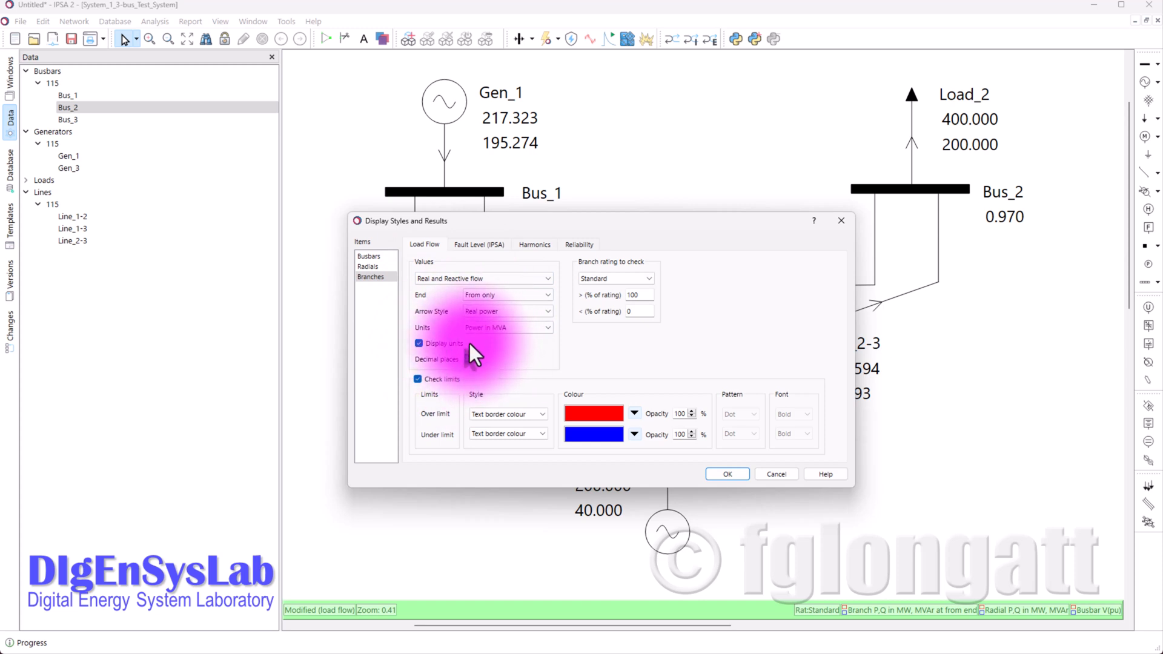
pyautogui.click(712, 476)
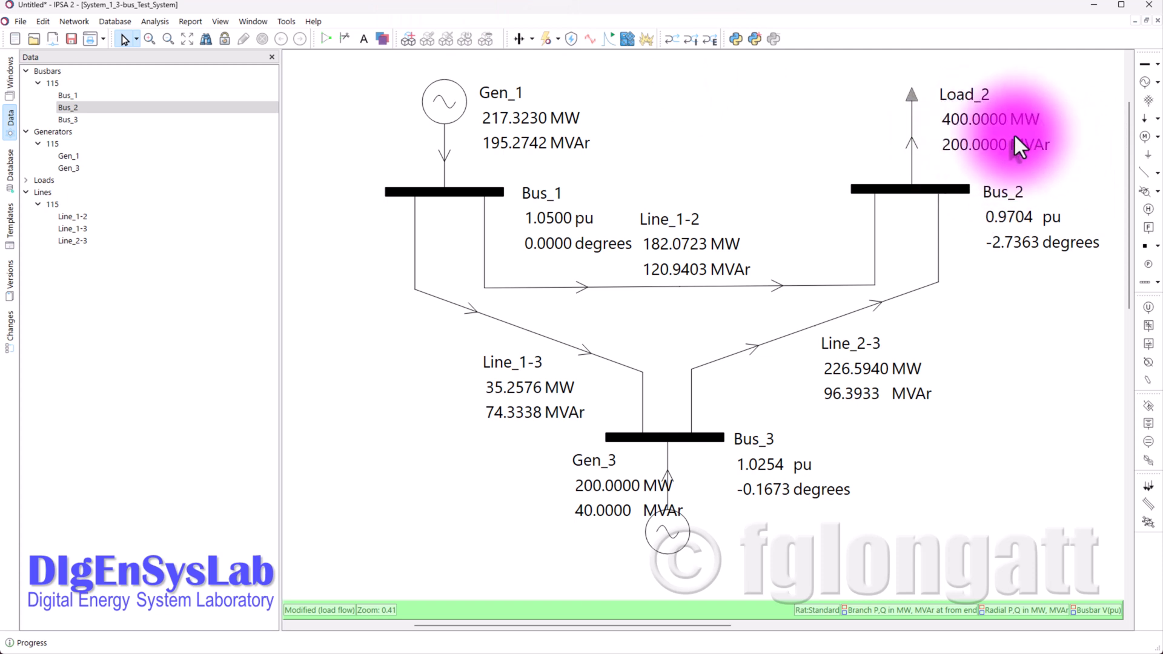
# - Reposition the Bus_1, Line_1-2, Bus_2 and Gen_3 result labels so they clear each other and the nearby symbols
pyautogui.click(573, 223)
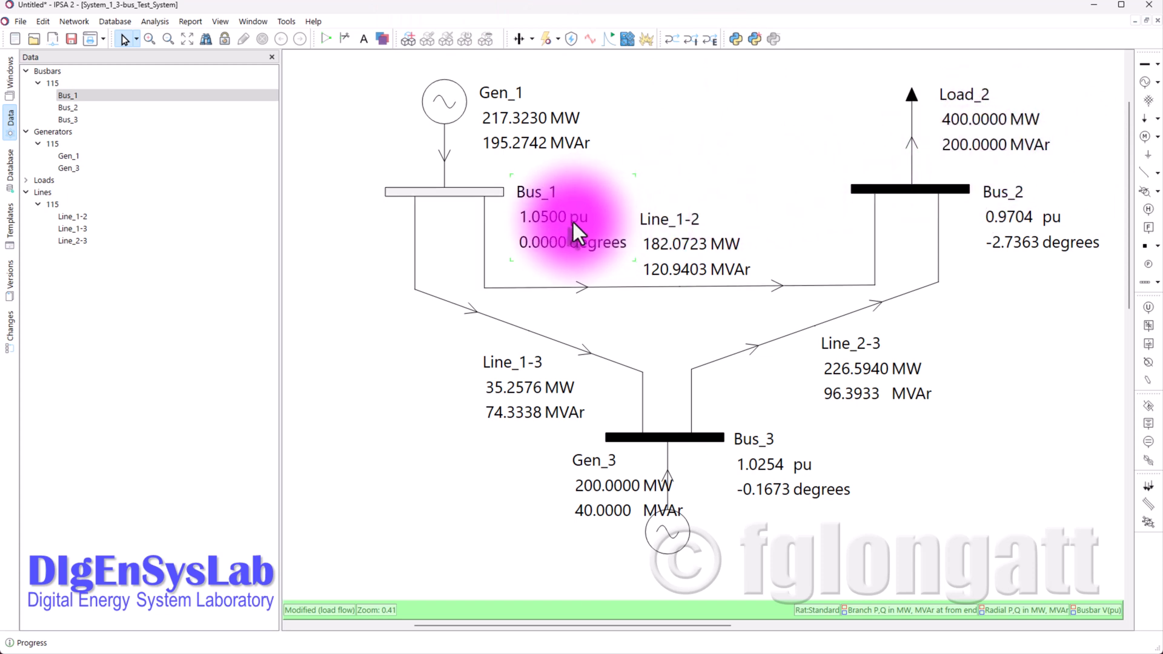
pyautogui.moveTo(696, 233); pyautogui.dragTo(736, 227)
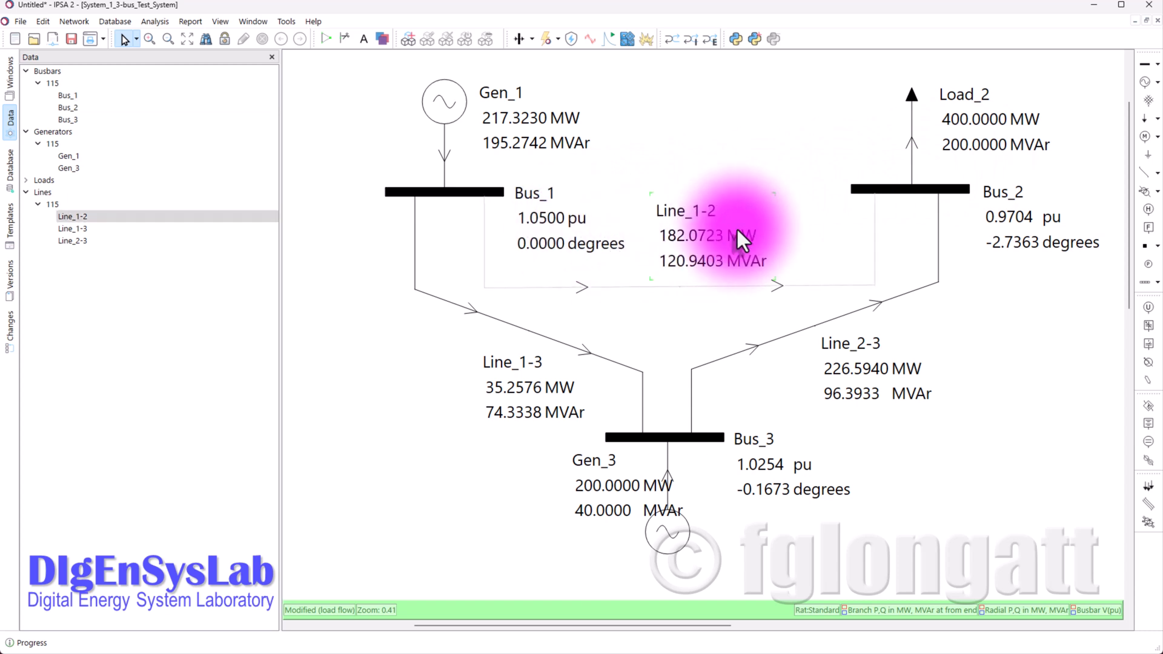
pyautogui.click(1000, 219)
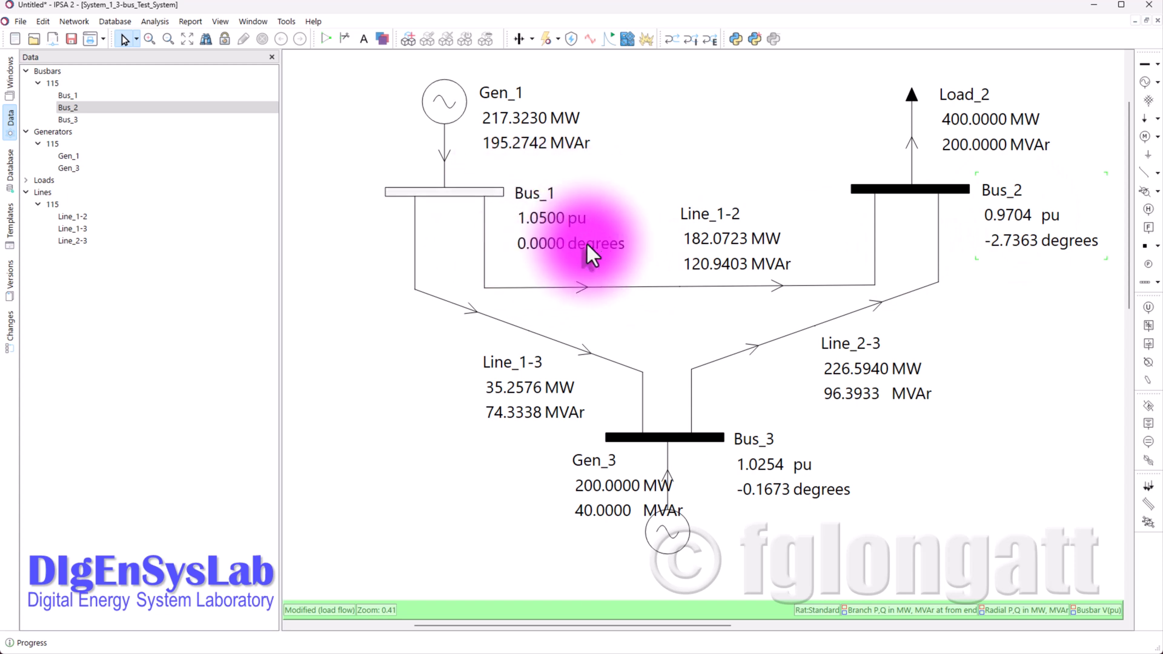
pyautogui.moveTo(600, 476); pyautogui.dragTo(559, 470)
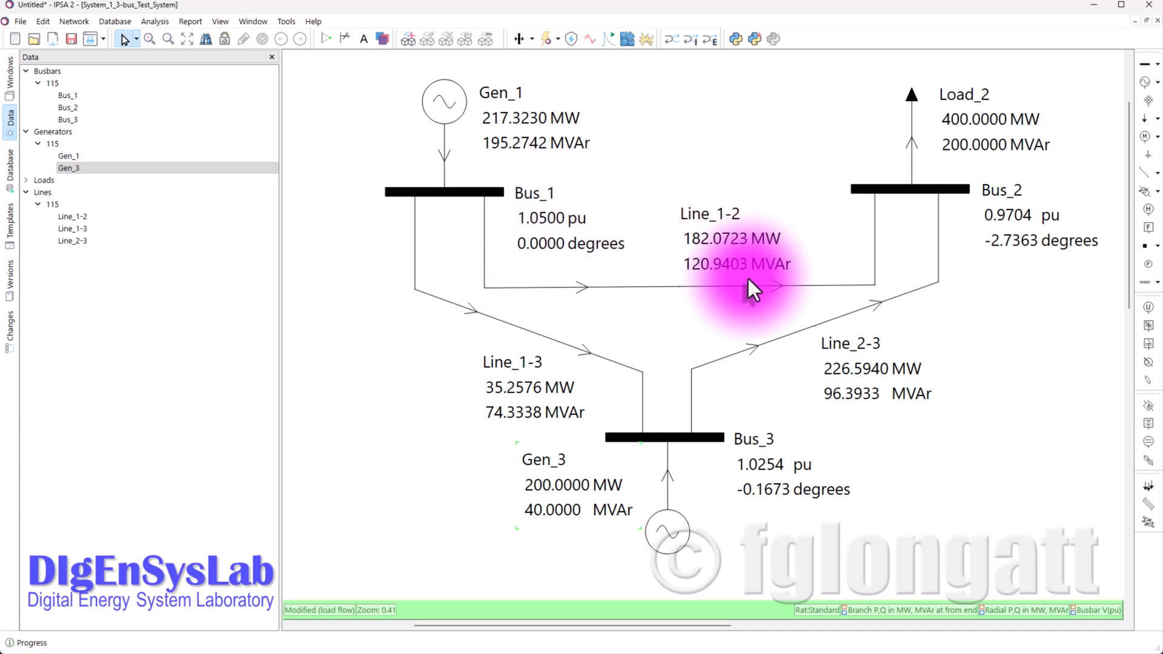
# - Examine Line_1-2's from and to busbars, resistance and reactance in its properties
pyautogui.doubleClick(784, 286)
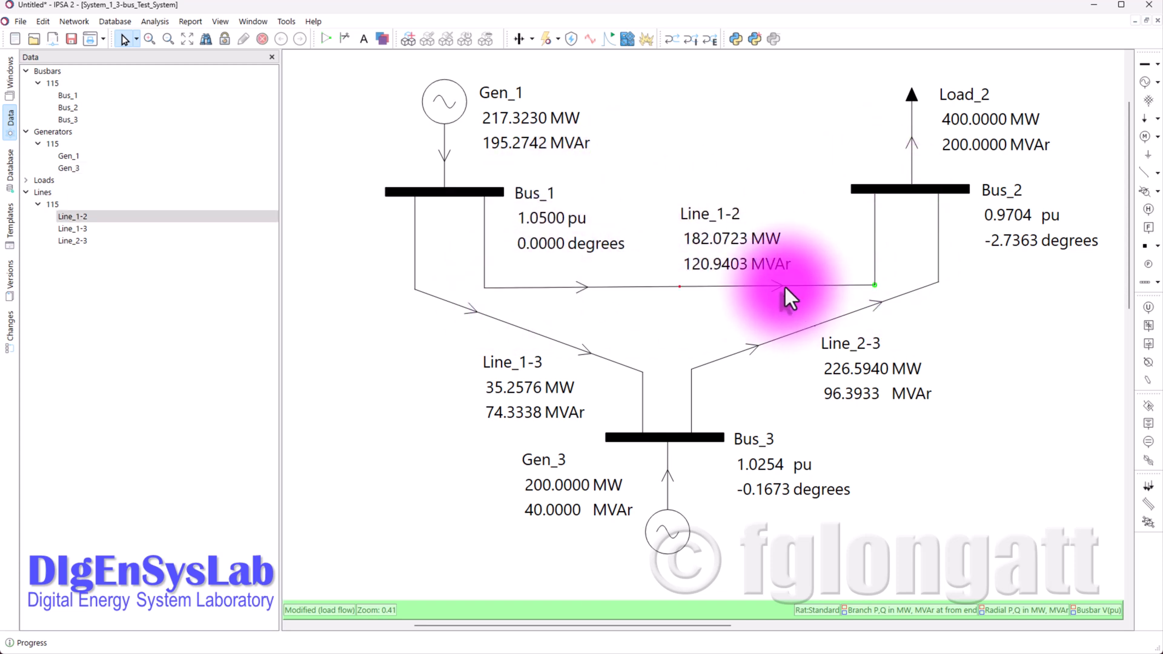
pyautogui.doubleClick(453, 225)
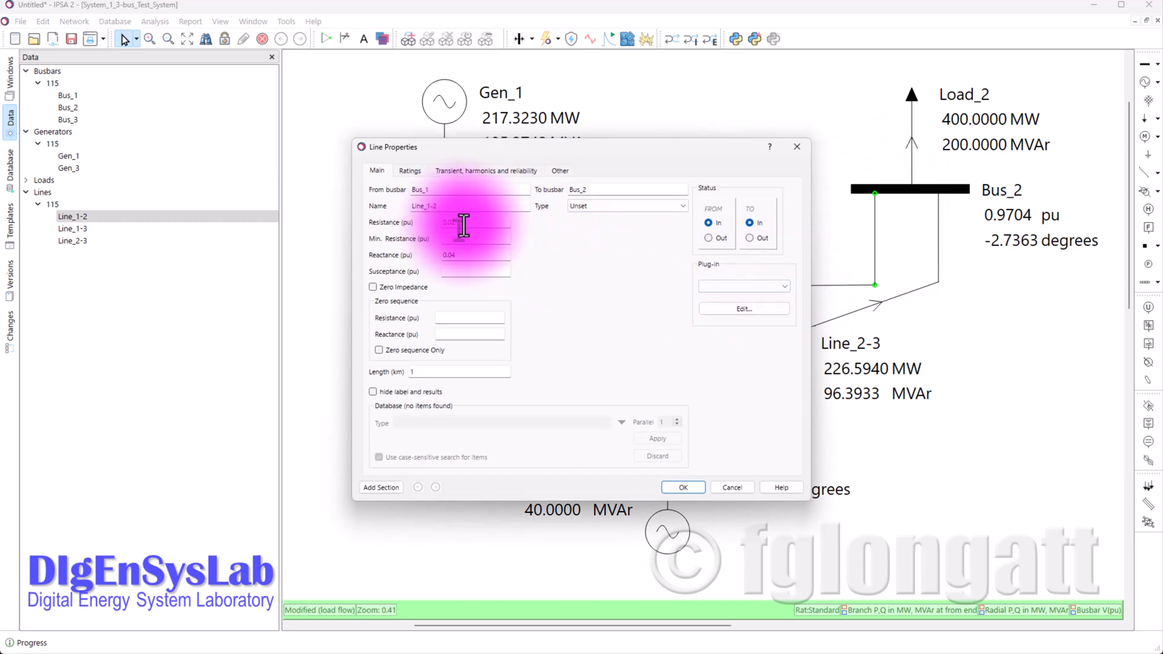
pyautogui.doubleClick(450, 255)
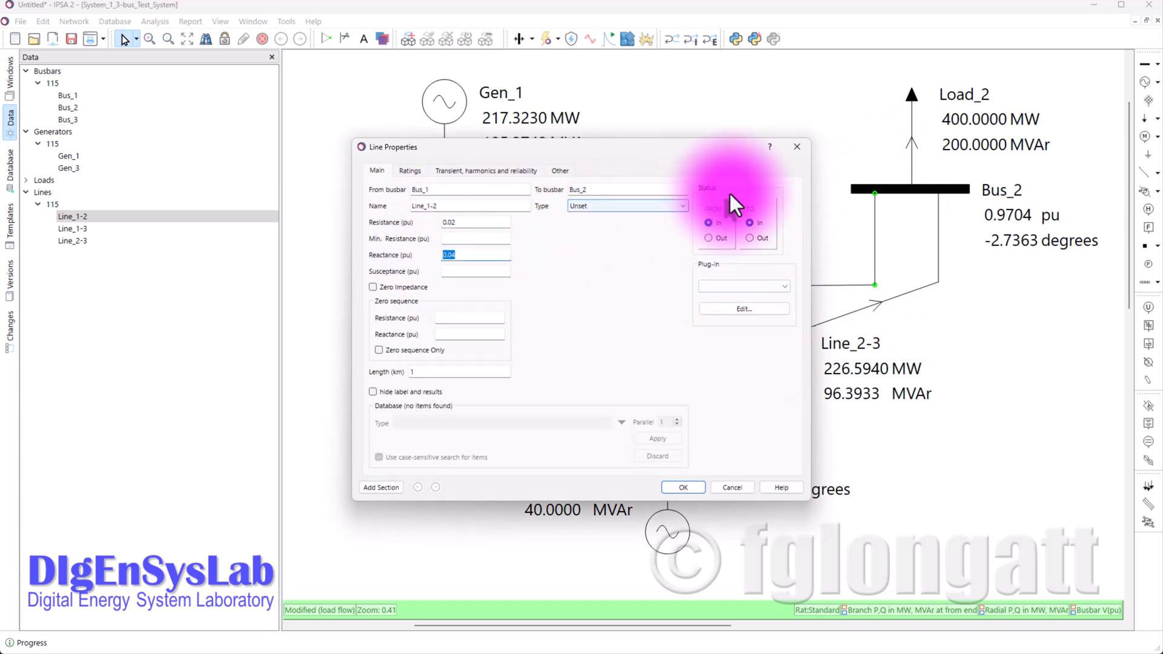
pyautogui.click(796, 146)
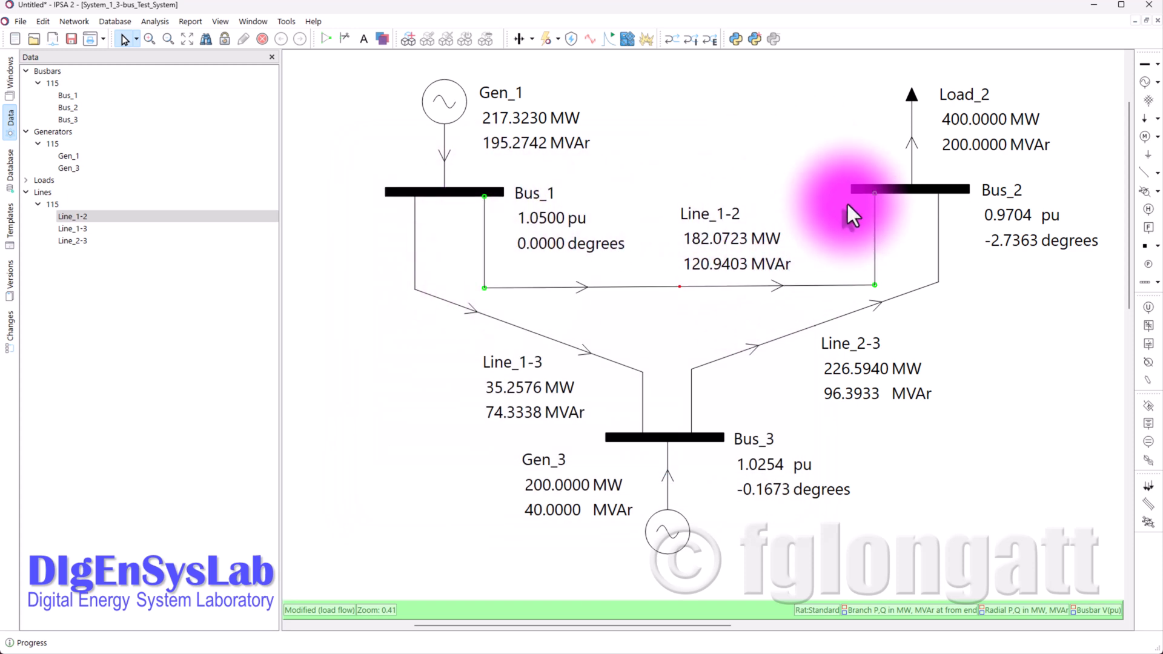
pyautogui.click(860, 267)
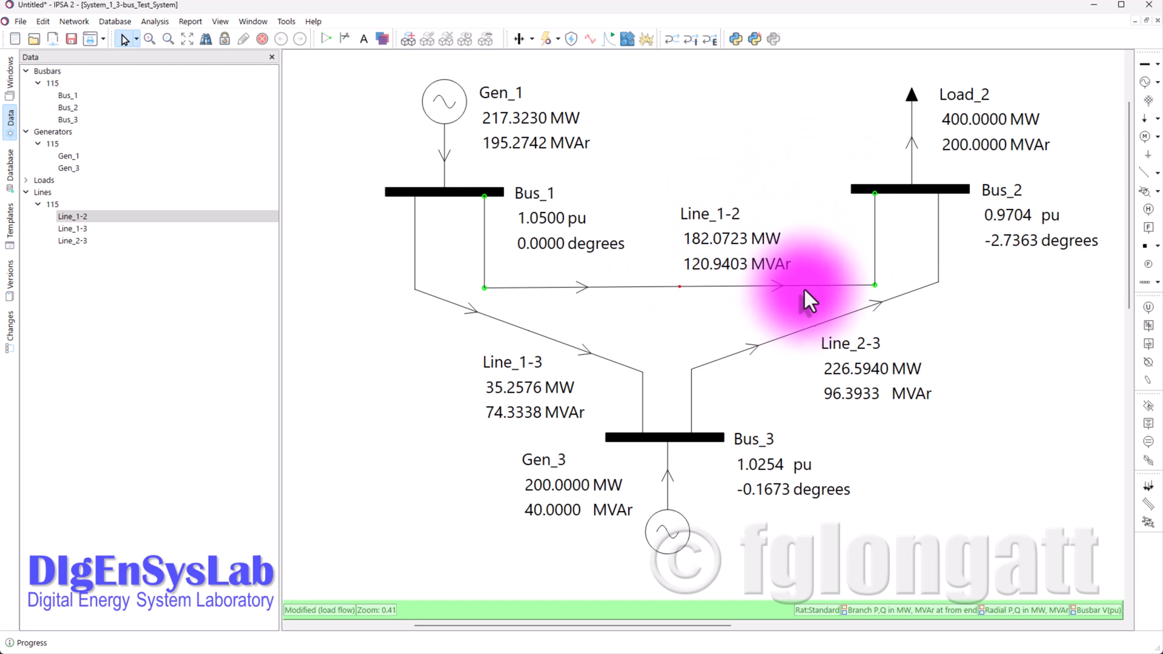
# - Review which line end the branch load flow results can be reported for in the results display styles
pyautogui.rightClick(749, 109)
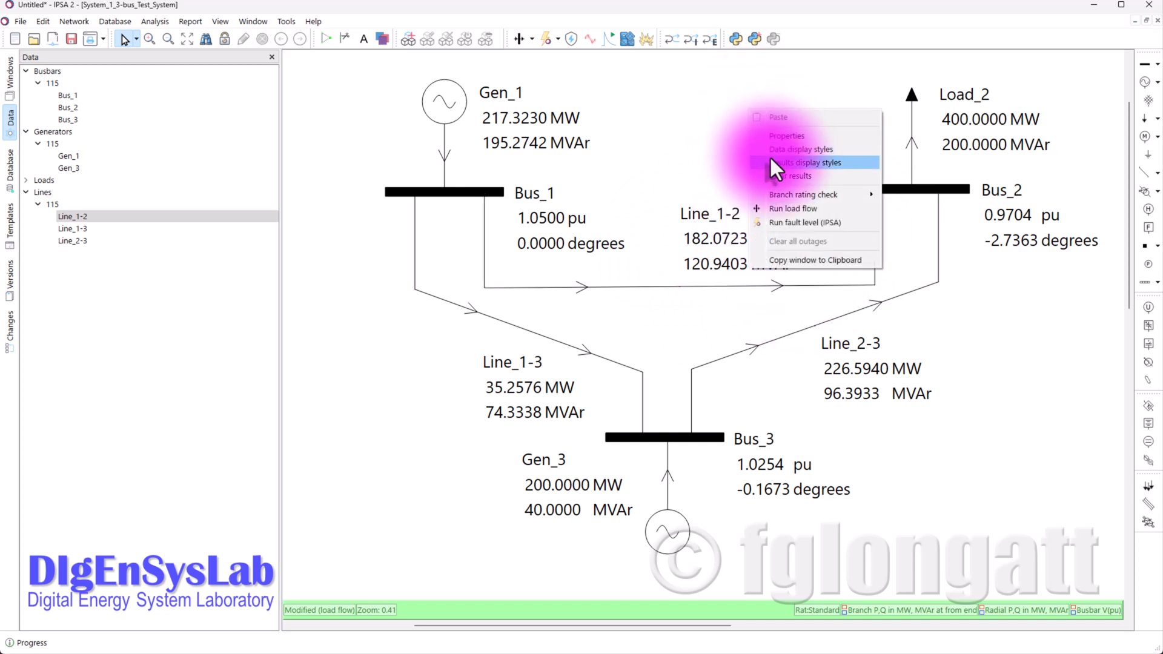
pyautogui.click(820, 163)
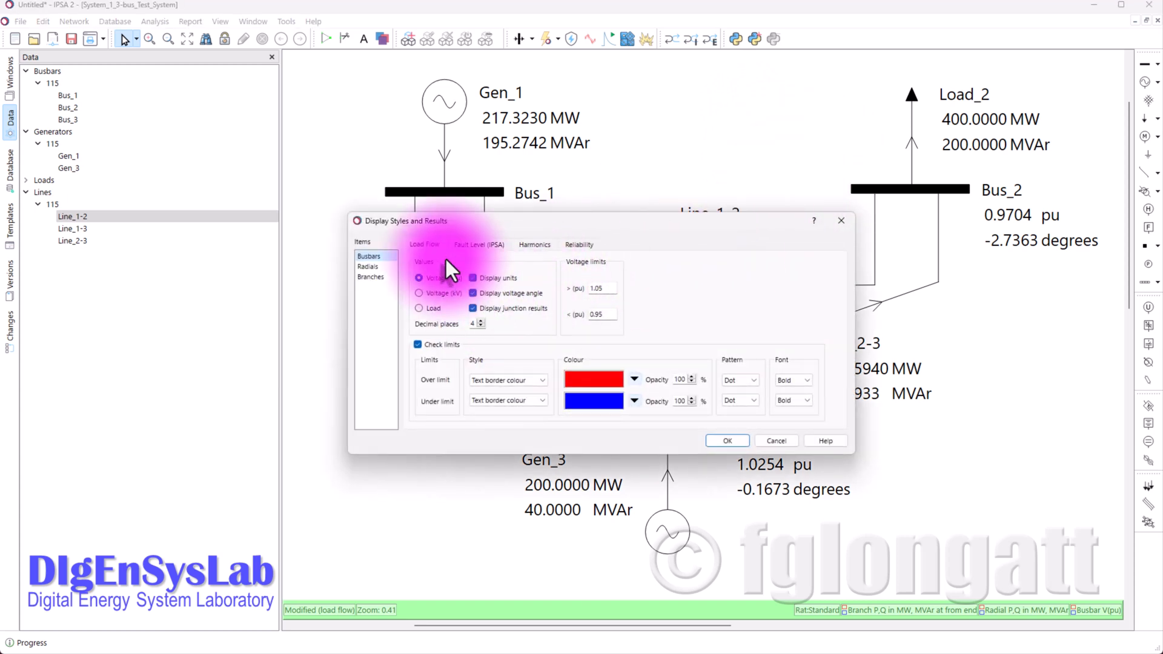
pyautogui.click(383, 277)
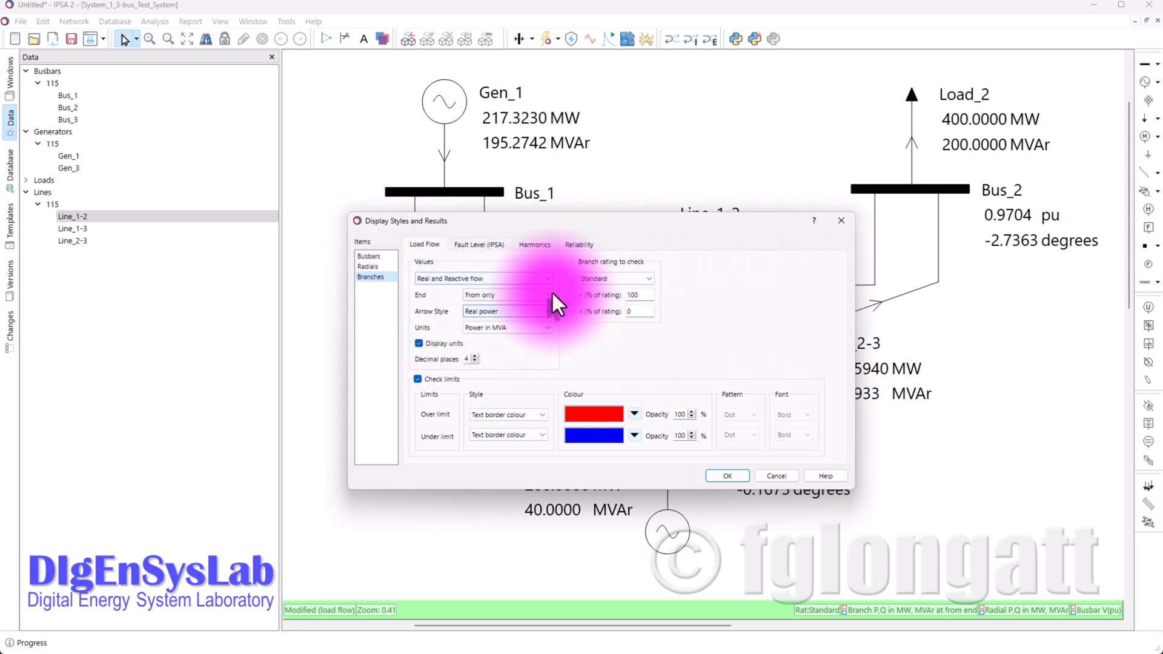
pyautogui.click(507, 295)
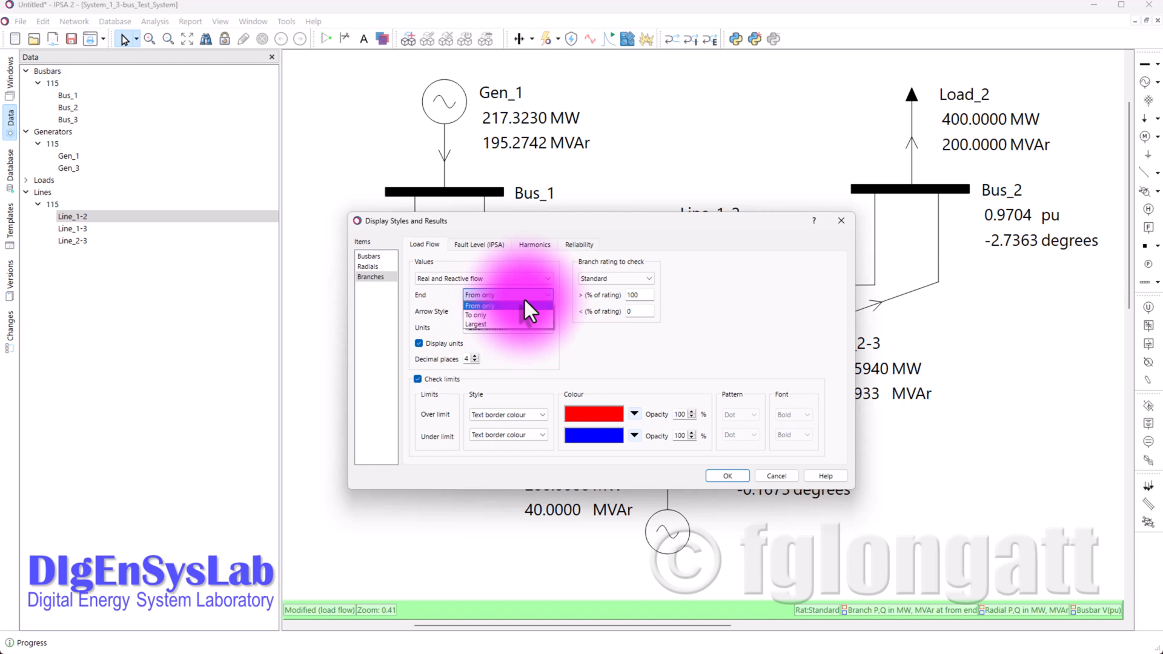
pyautogui.click(691, 329)
pyautogui.click(728, 476)
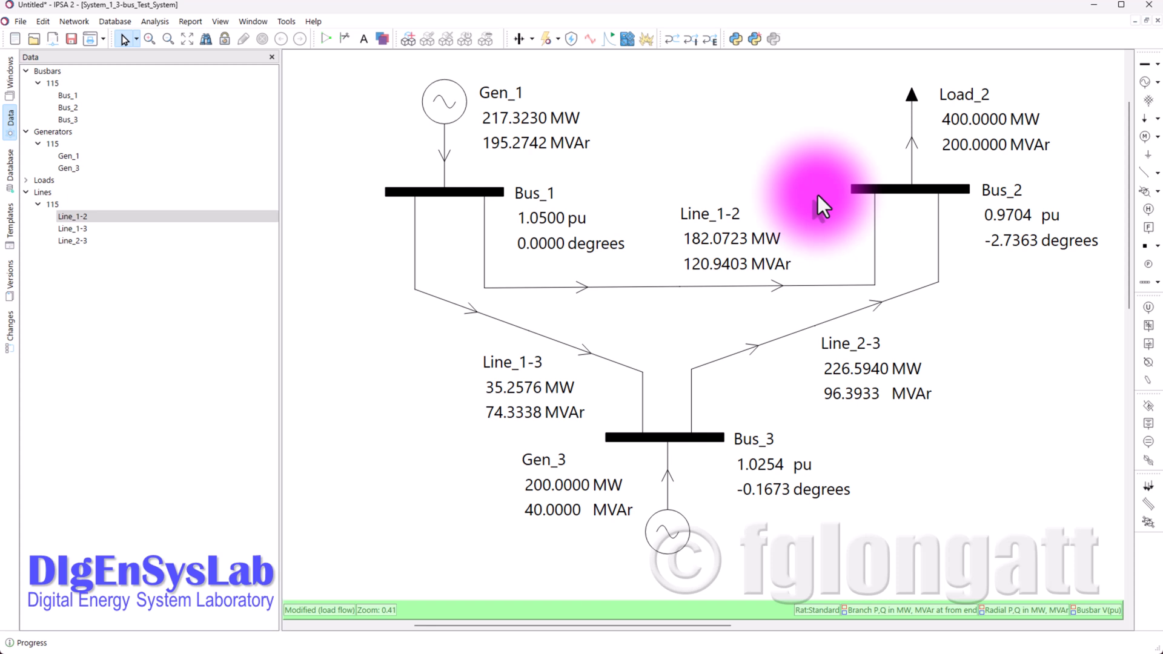
# - Check Gen_3's voltage magnitude setting alongside the load flow results on the diagram
pyautogui.doubleClick(683, 535)
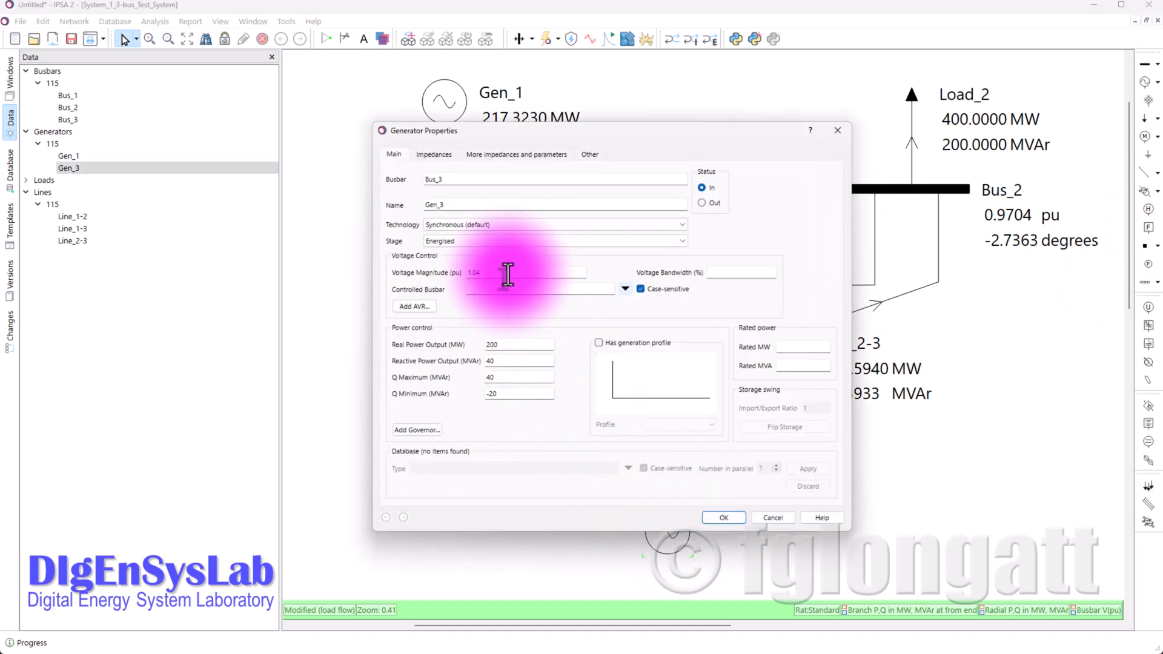
pyautogui.moveTo(501, 274); pyautogui.dragTo(449, 262)
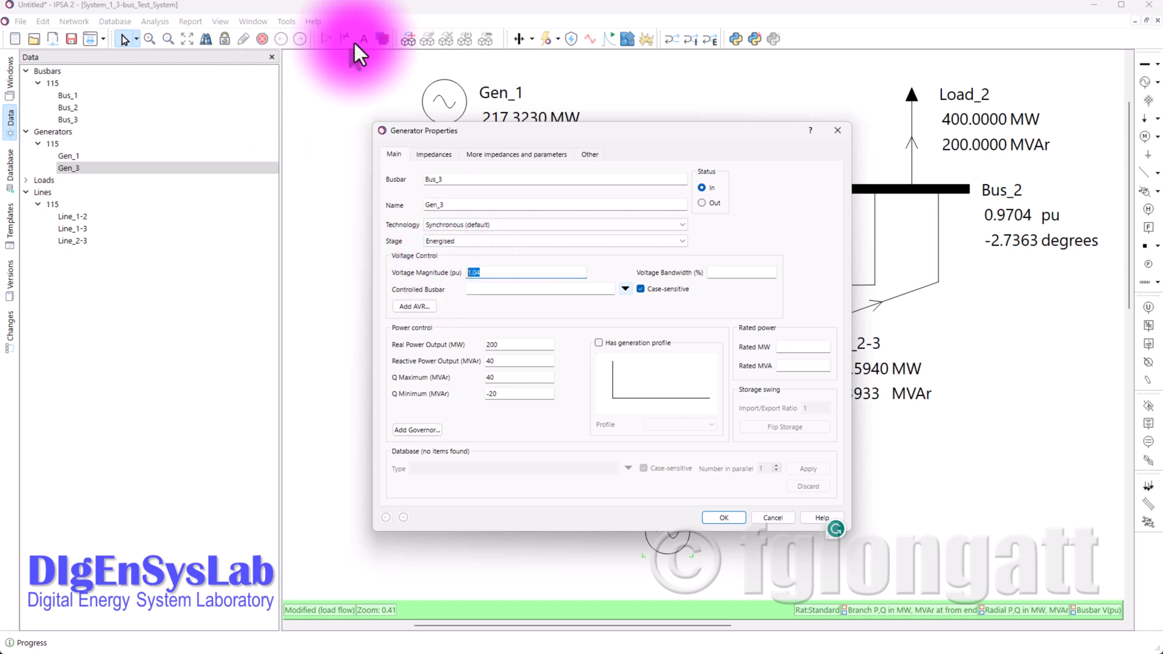
pyautogui.moveTo(598, 136); pyautogui.dragTo(441, 167)
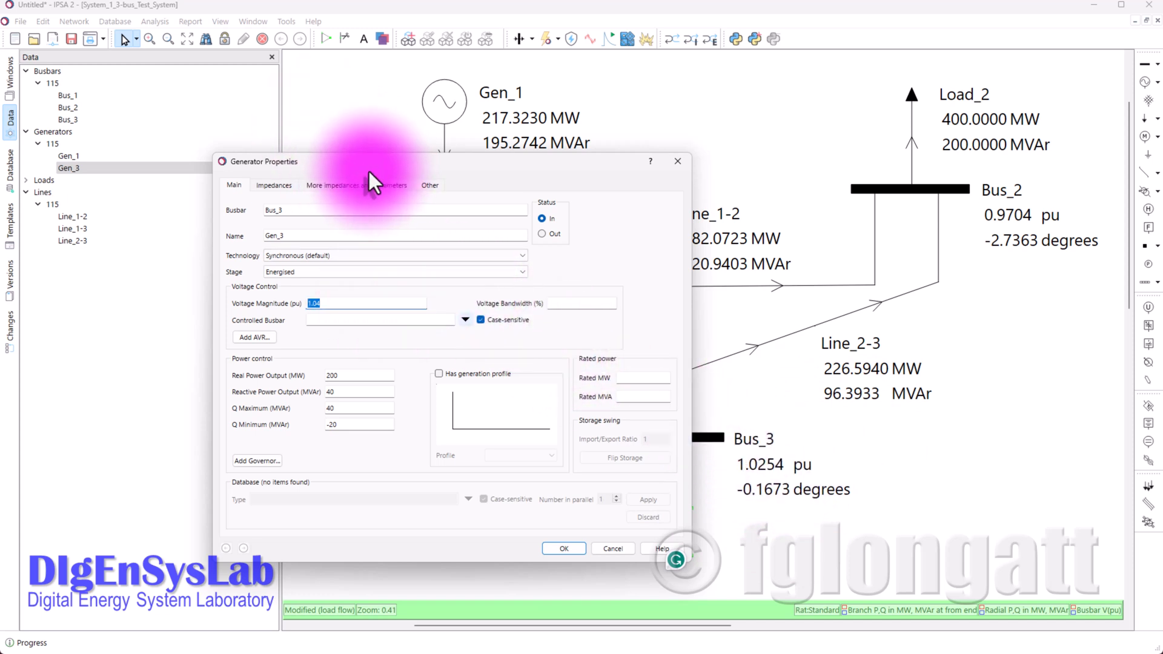
pyautogui.moveTo(365, 165); pyautogui.dragTo(336, 172)
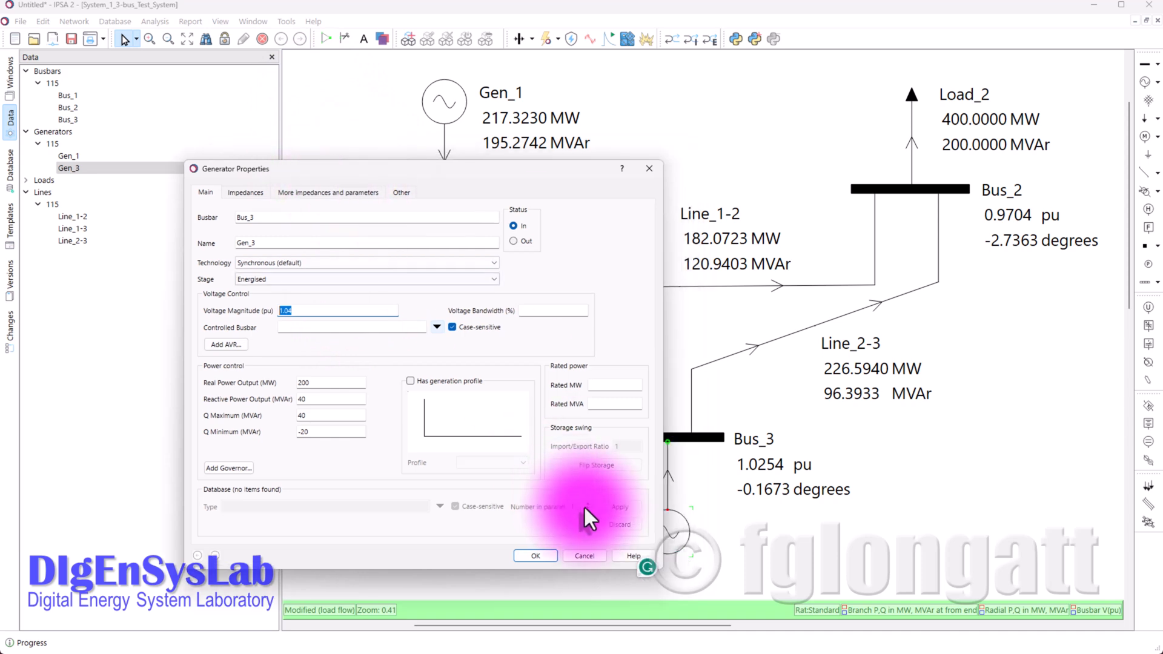
pyautogui.click(549, 558)
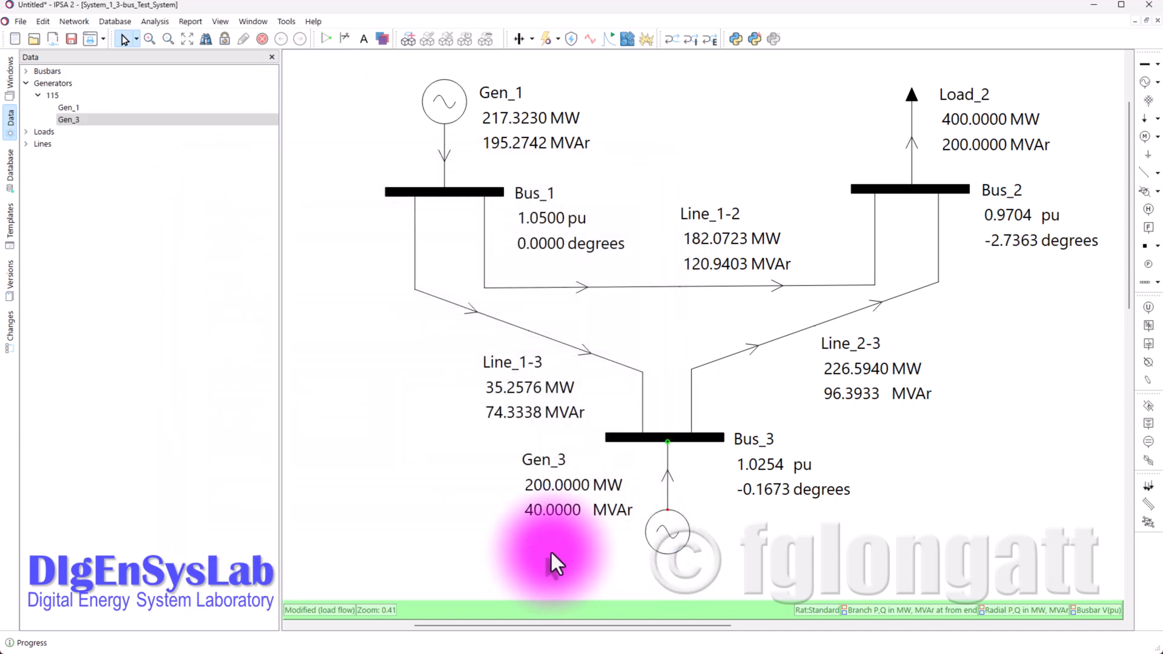
# - Check Gen_3's voltage setpoint, reactive power output and reactive power limits in its properties against the results on the diagram
pyautogui.doubleClick(660, 550)
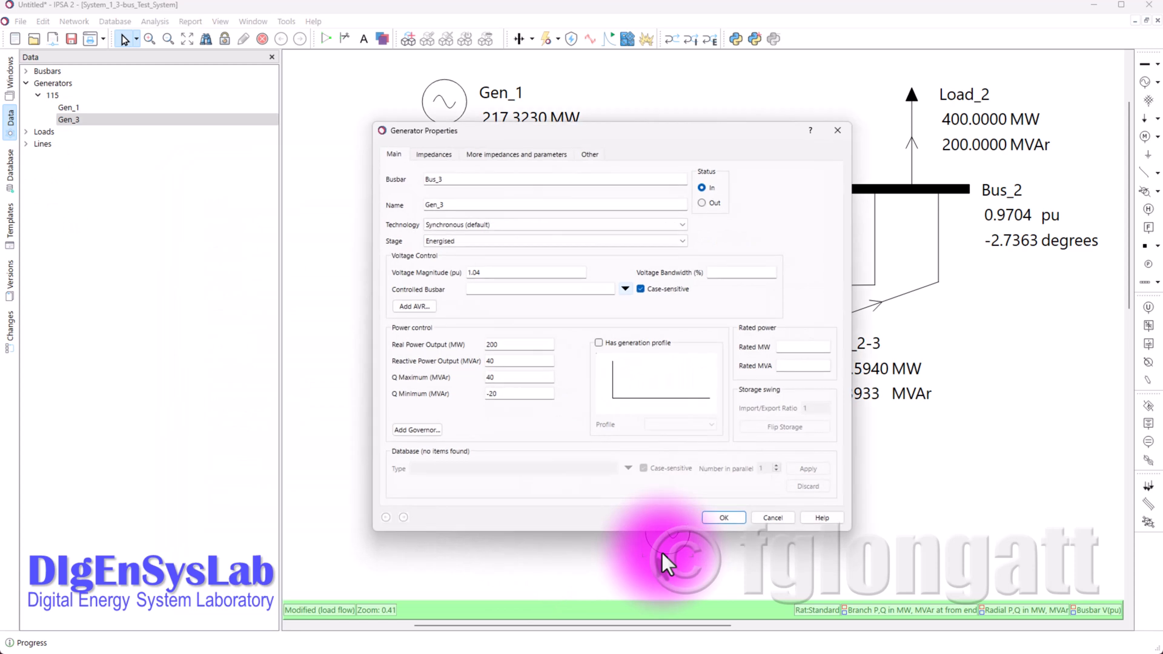
pyautogui.moveTo(610, 135); pyautogui.dragTo(388, 31)
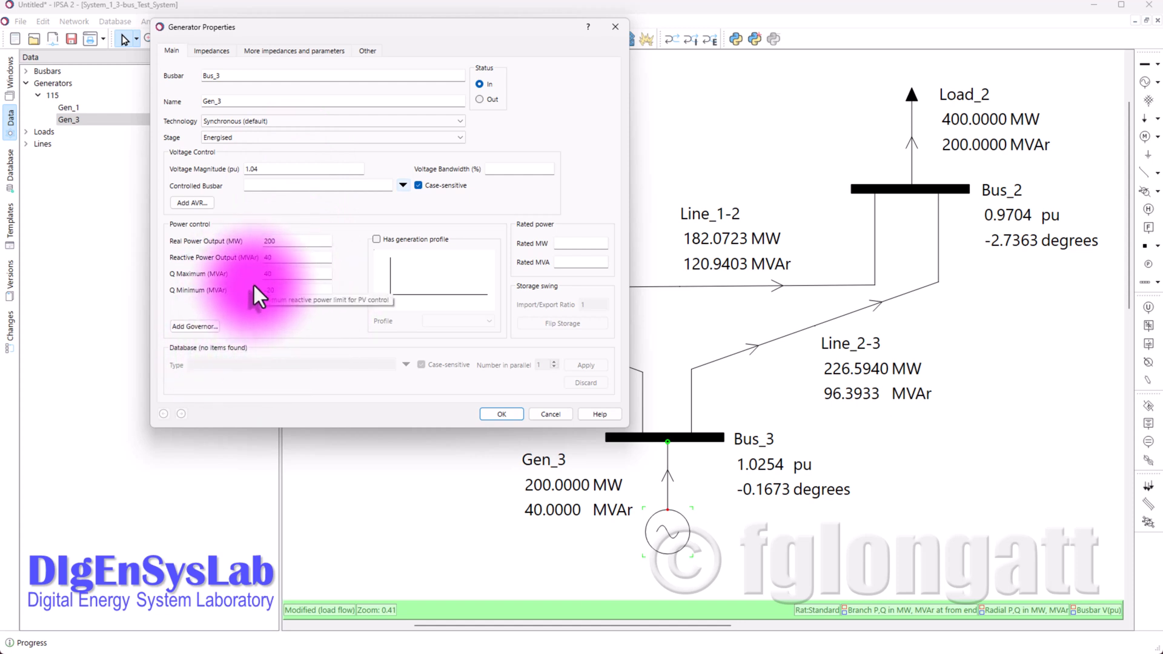
pyautogui.click(502, 418)
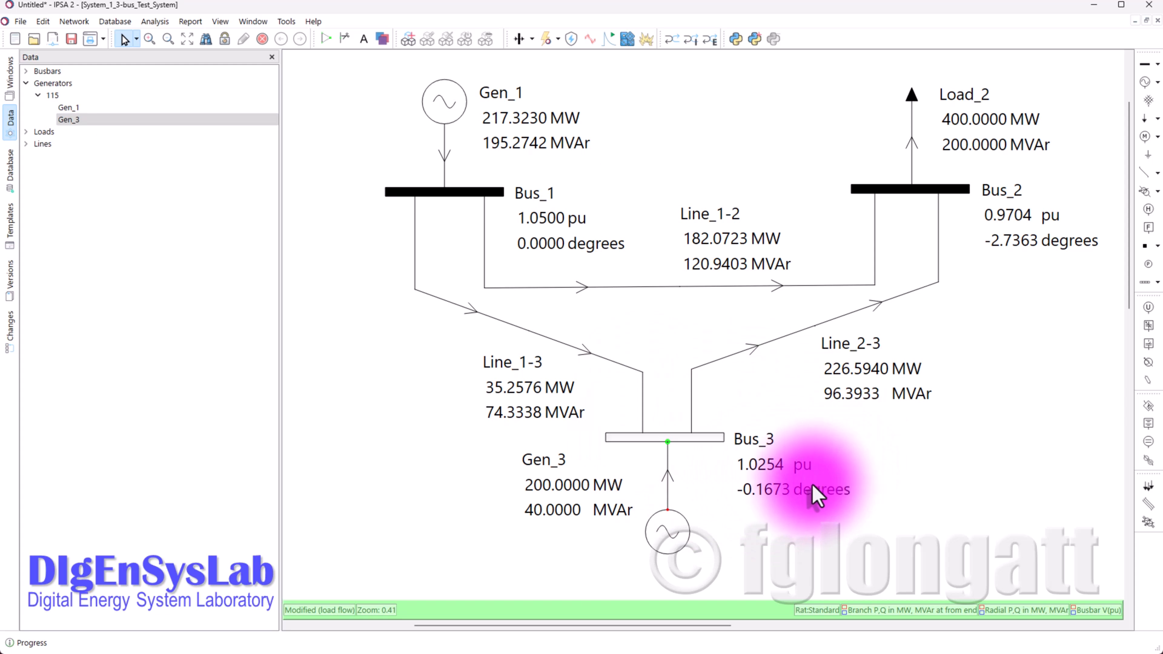
# - Set Gen_3's maximum reactive power to 1000 MVAr and its minimum to -1000 MVAr
pyautogui.doubleClick(662, 538)
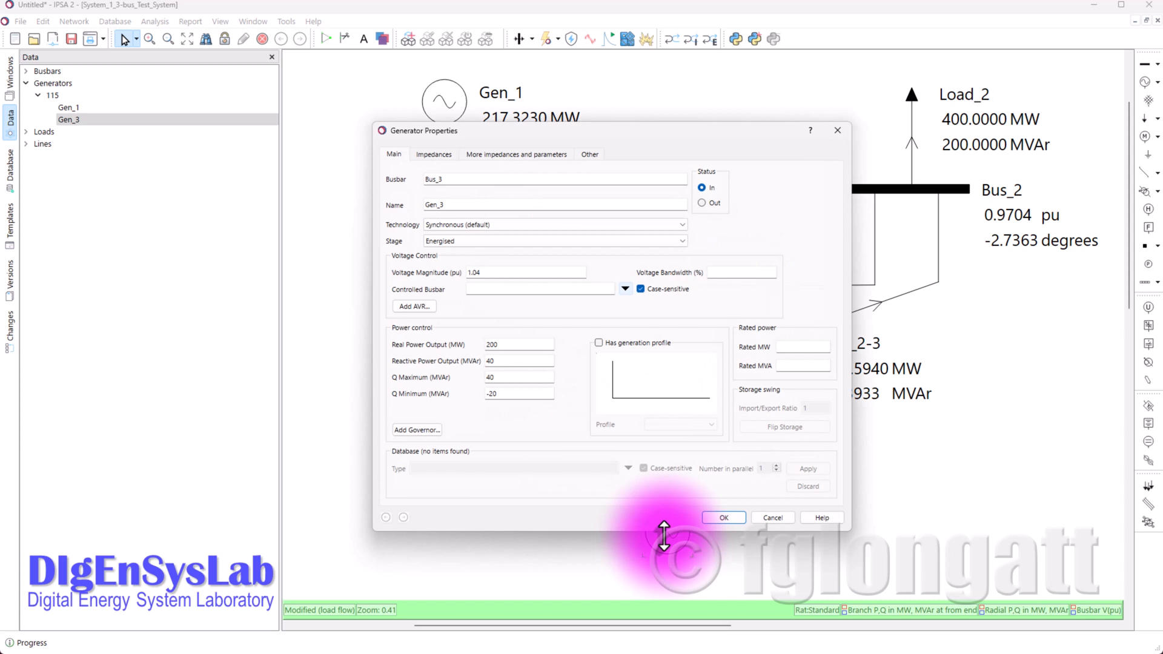
pyautogui.doubleClick(522, 378)
pyautogui.write('1000')
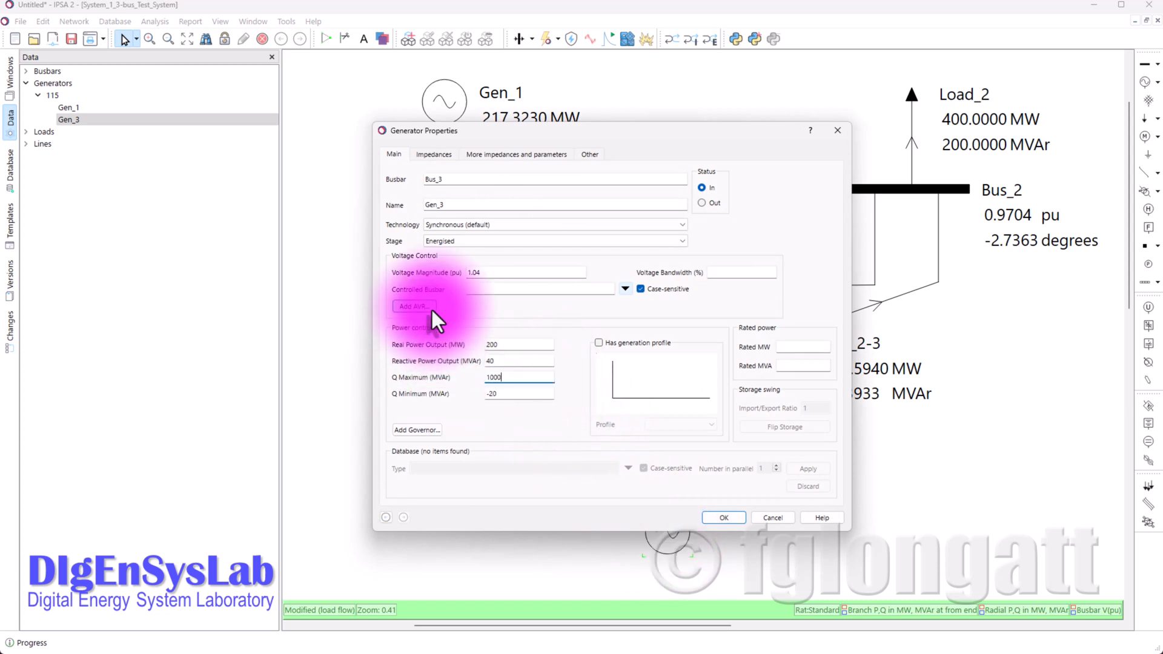
pyautogui.press('Tab')
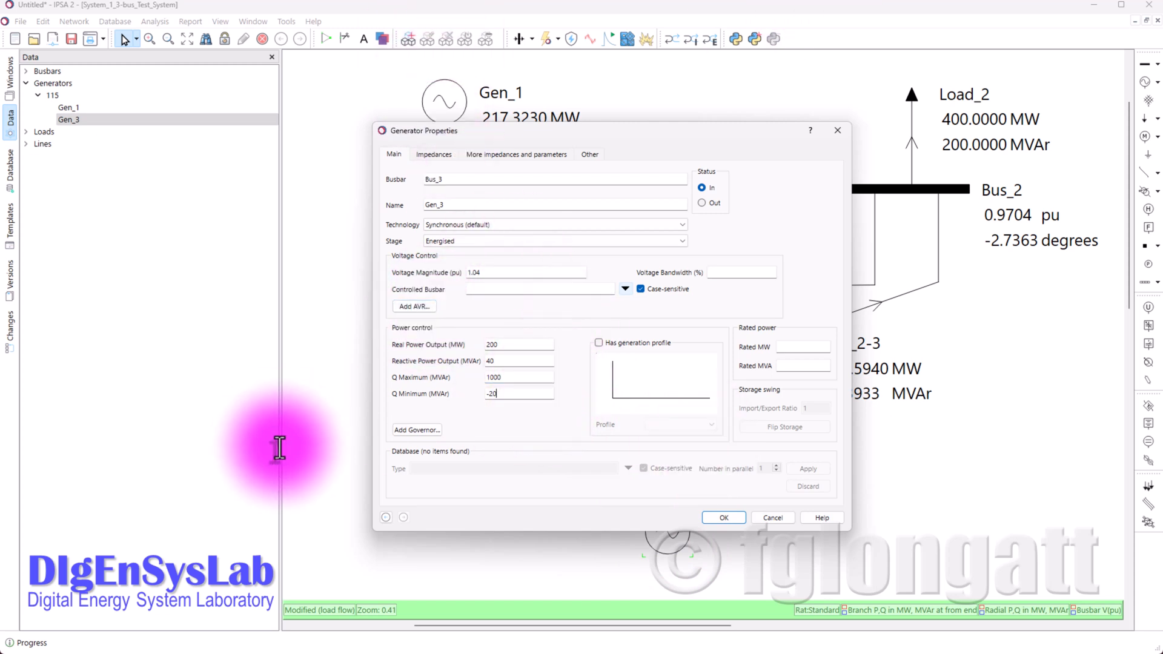
pyautogui.write('-1')
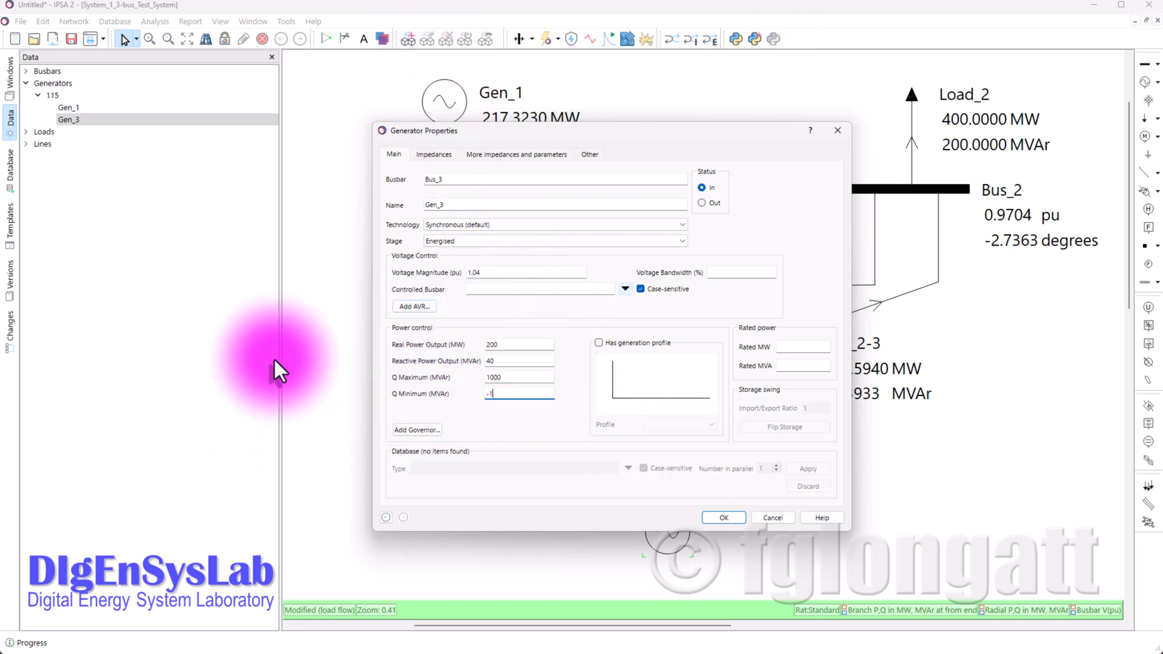
pyautogui.write('000')
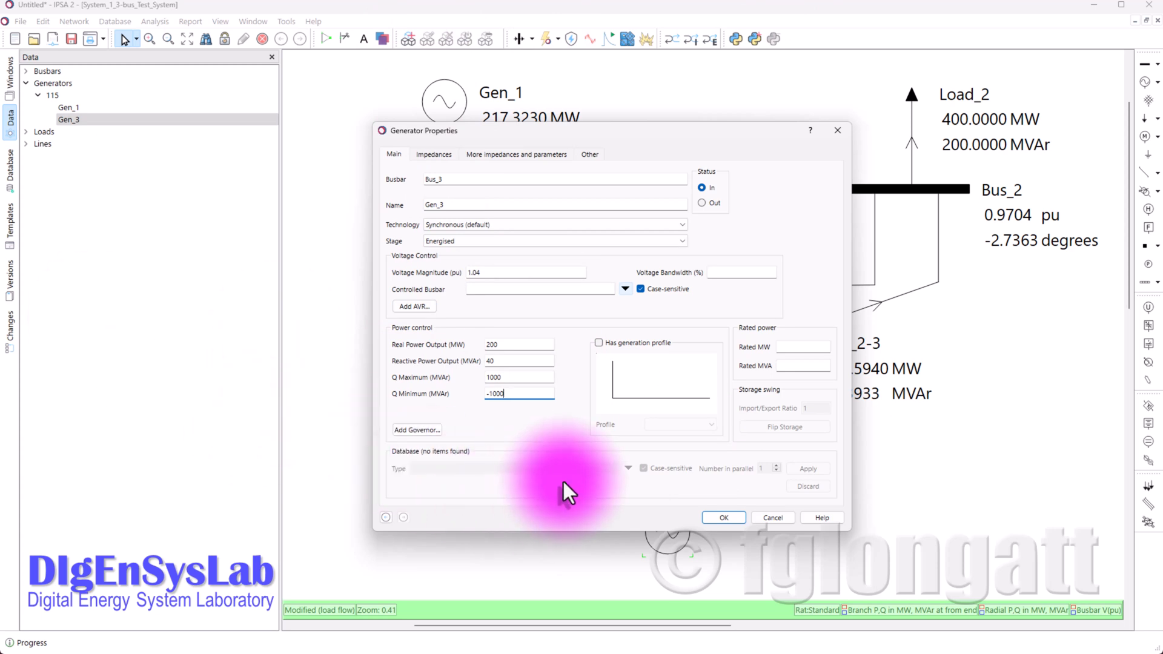
pyautogui.click(735, 515)
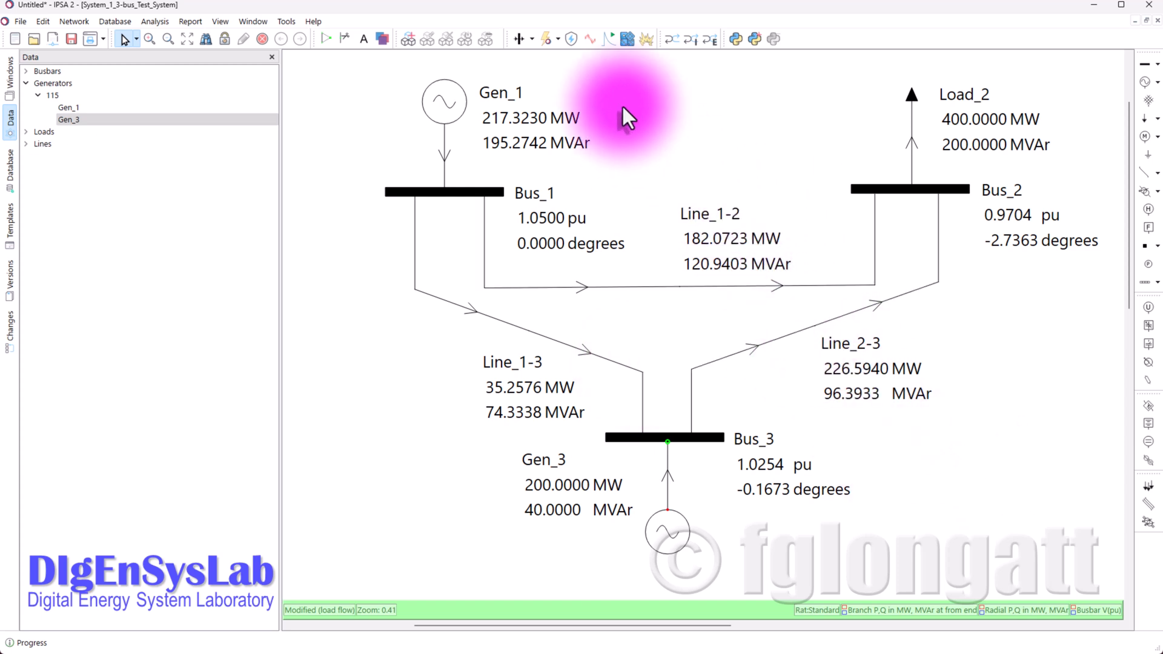
# - Run the load flow with the existing solver settings and inspect the voltage result at Bus_3
pyautogui.click(516, 37)
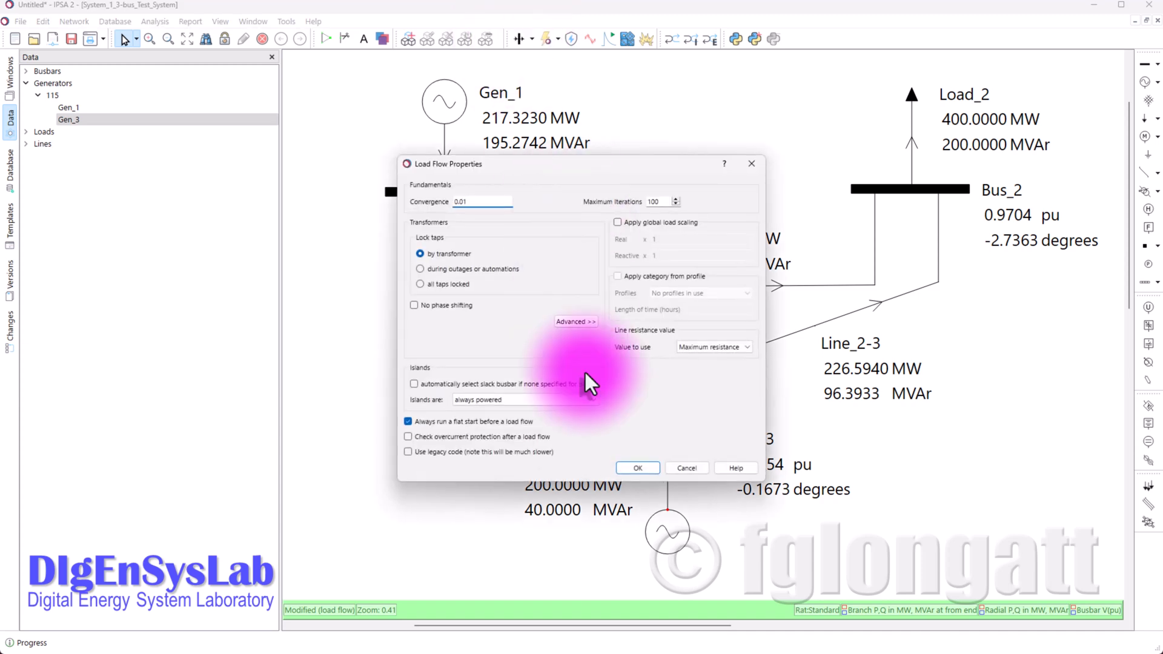
pyautogui.click(640, 468)
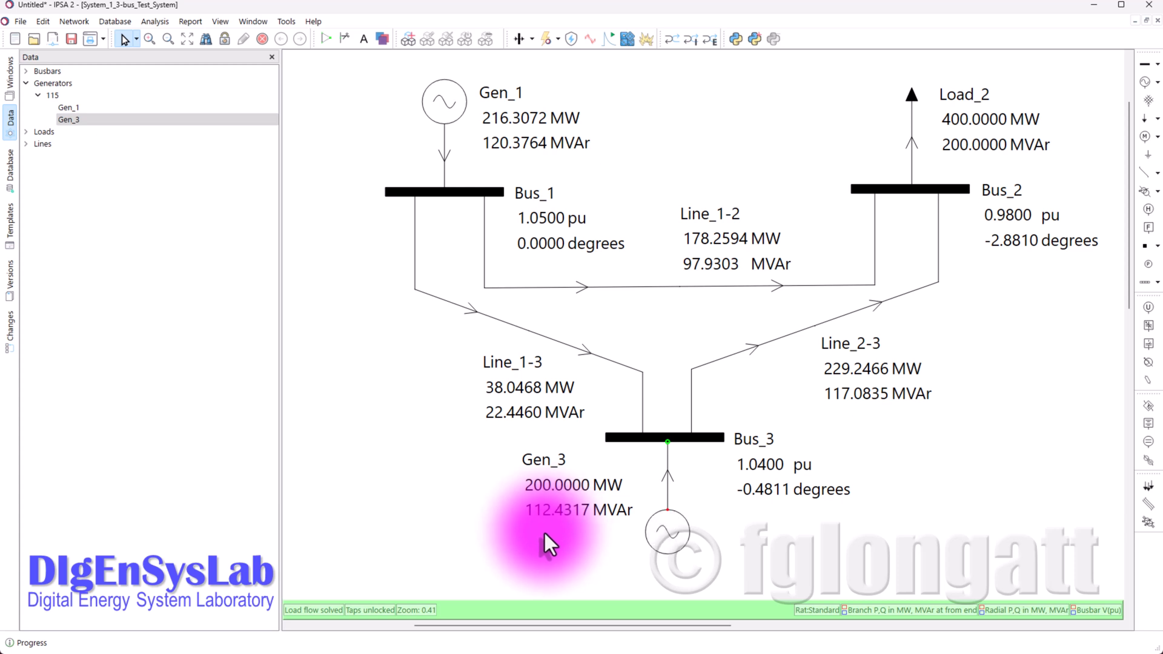
pyautogui.click(683, 437)
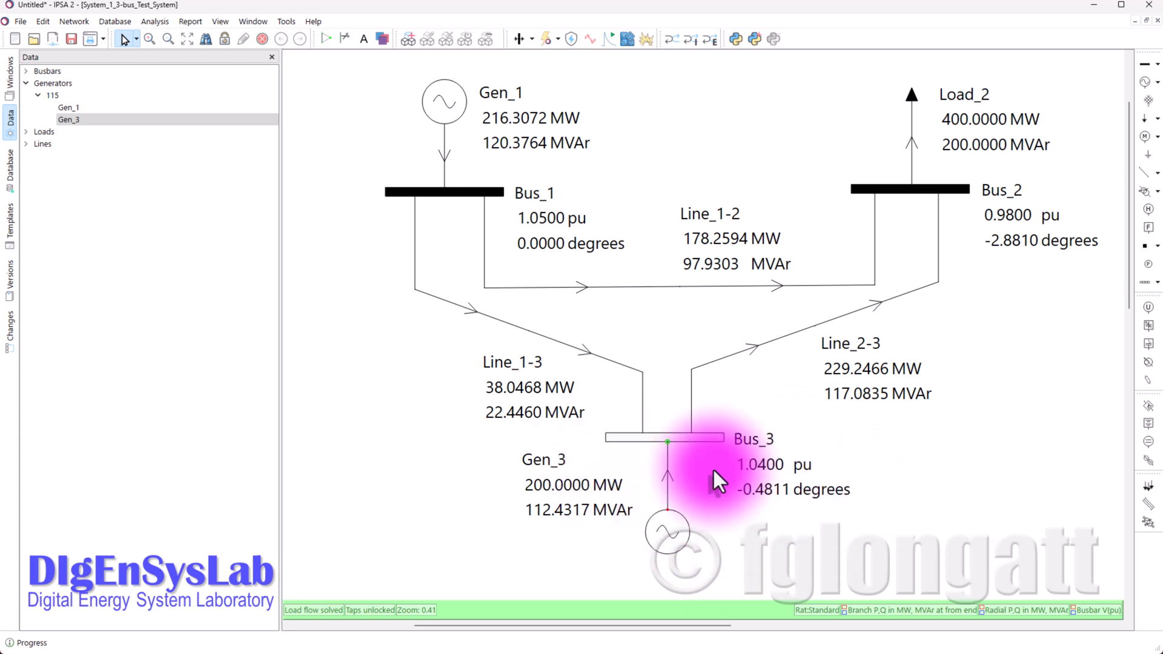
# - Set Gen_3's reactive power limits to a maximum of 40 MVAr and a minimum of -20 MVAr
pyautogui.click(678, 546)
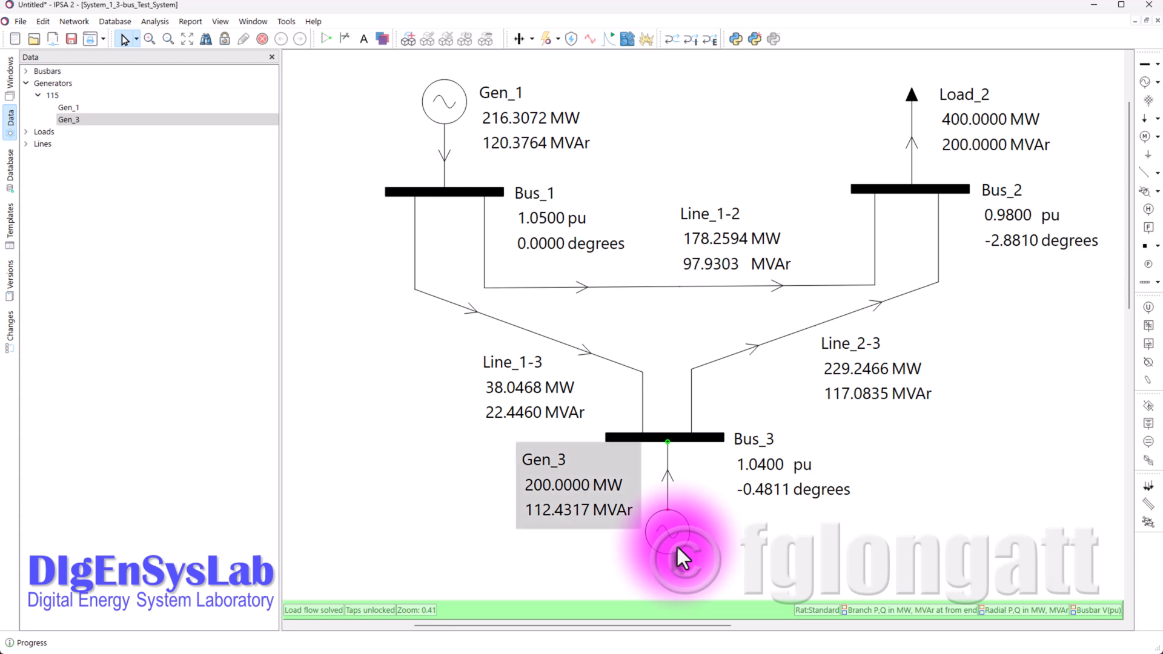
pyautogui.doubleClick(676, 544)
pyautogui.moveTo(519, 378); pyautogui.dragTo(427, 376)
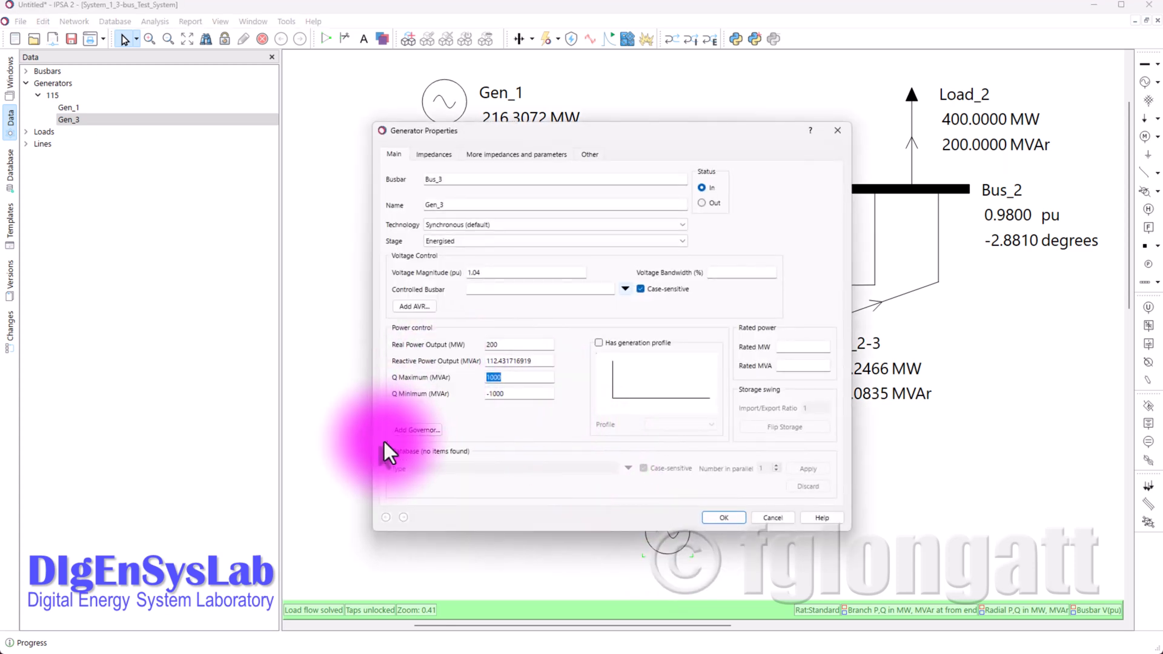
pyautogui.write('40')
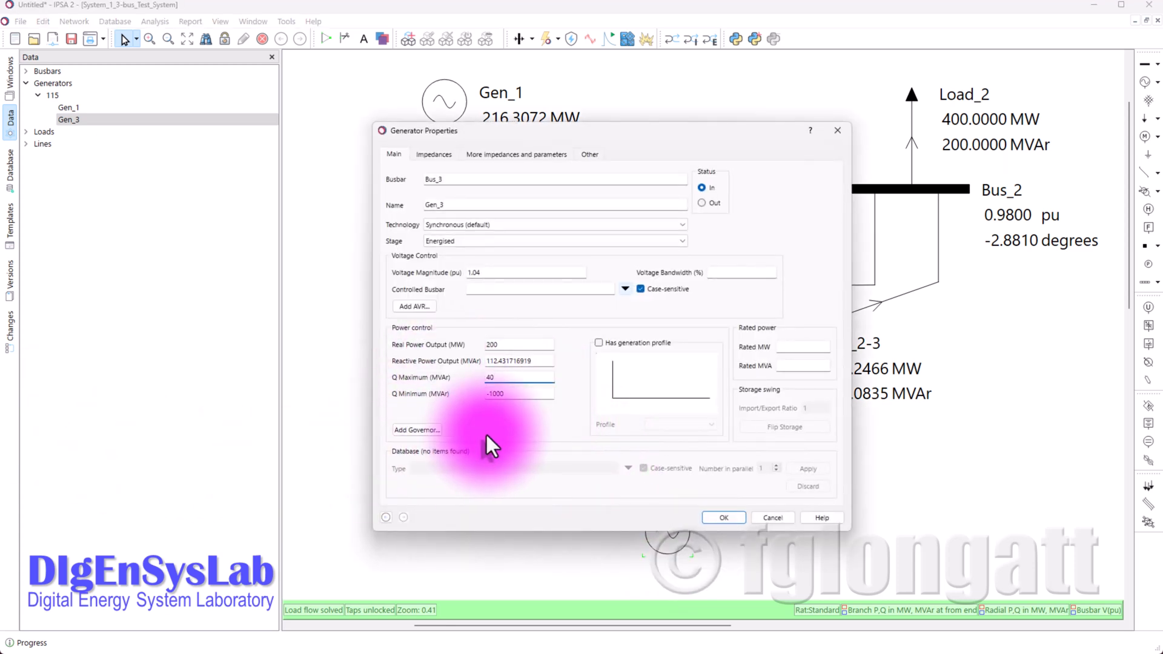
pyautogui.moveTo(533, 394); pyautogui.dragTo(281, 384)
pyautogui.write('-20')
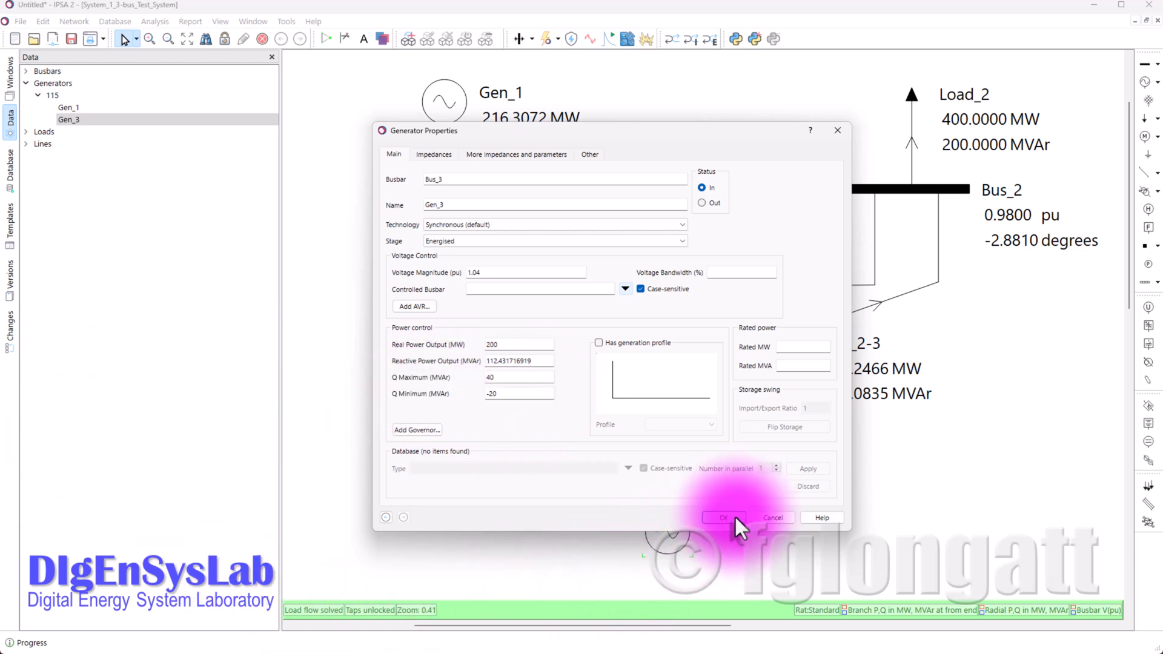
pyautogui.click(735, 517)
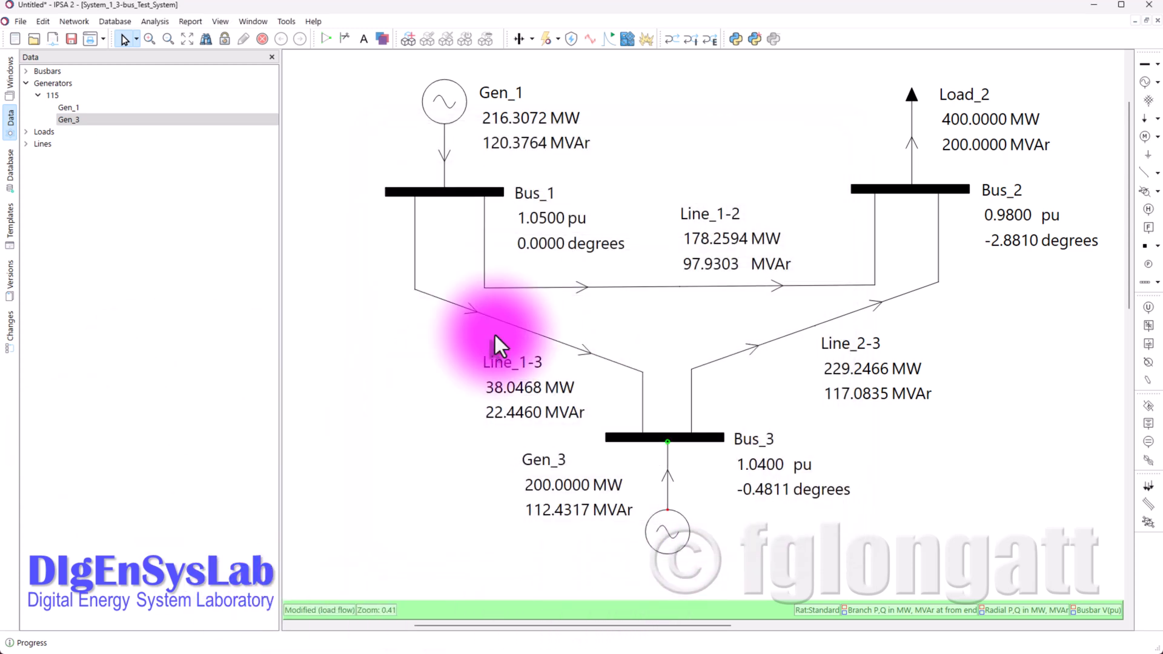
# - Rerun the load flow with the solver settings as they are and dismiss the diagram properties
pyautogui.click(517, 37)
pyautogui.doubleClick(654, 472)
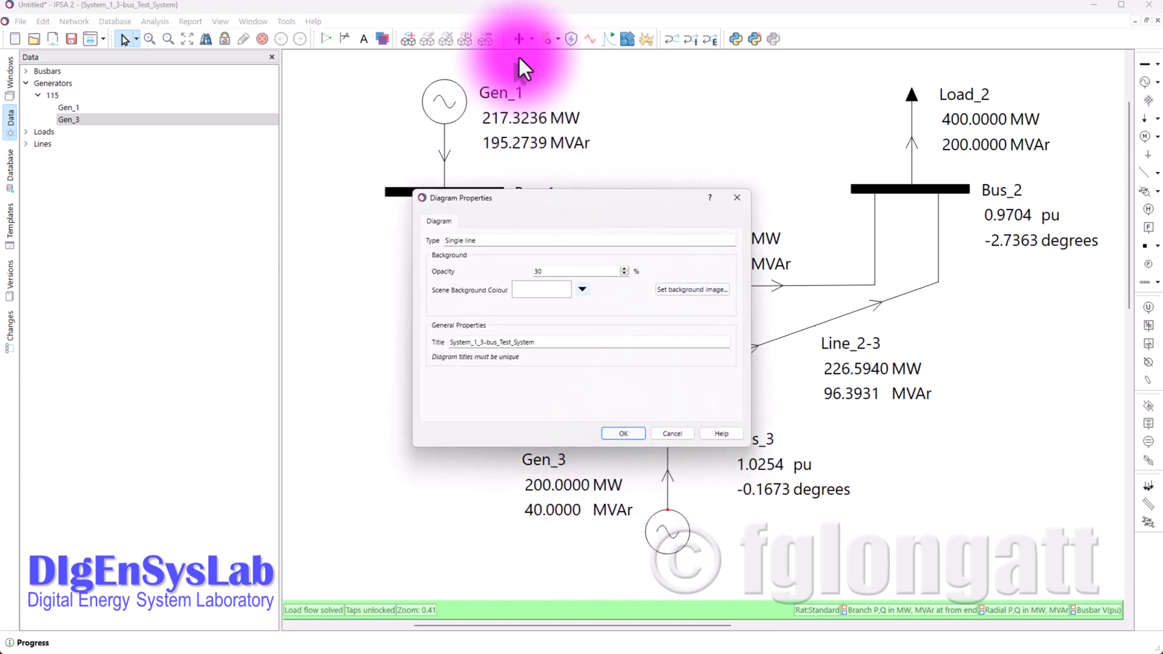
pyautogui.press('Escape')
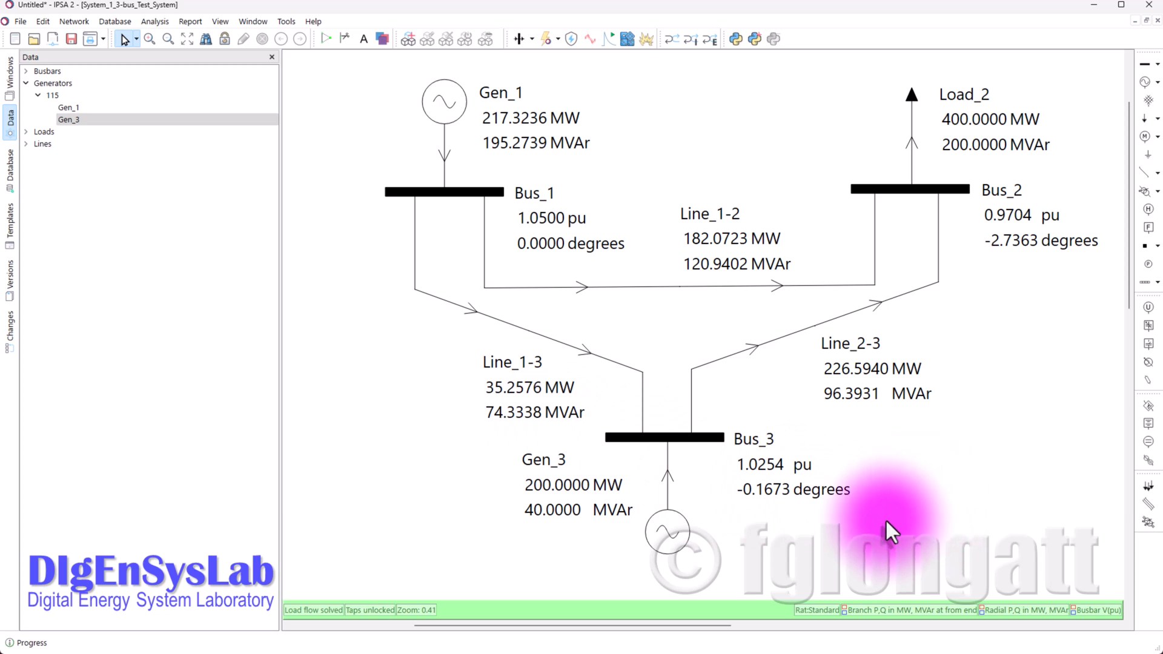
# - In the results display styles, set the load flow arrow style for radials to Real power (animated)
pyautogui.rightClick(757, 101)
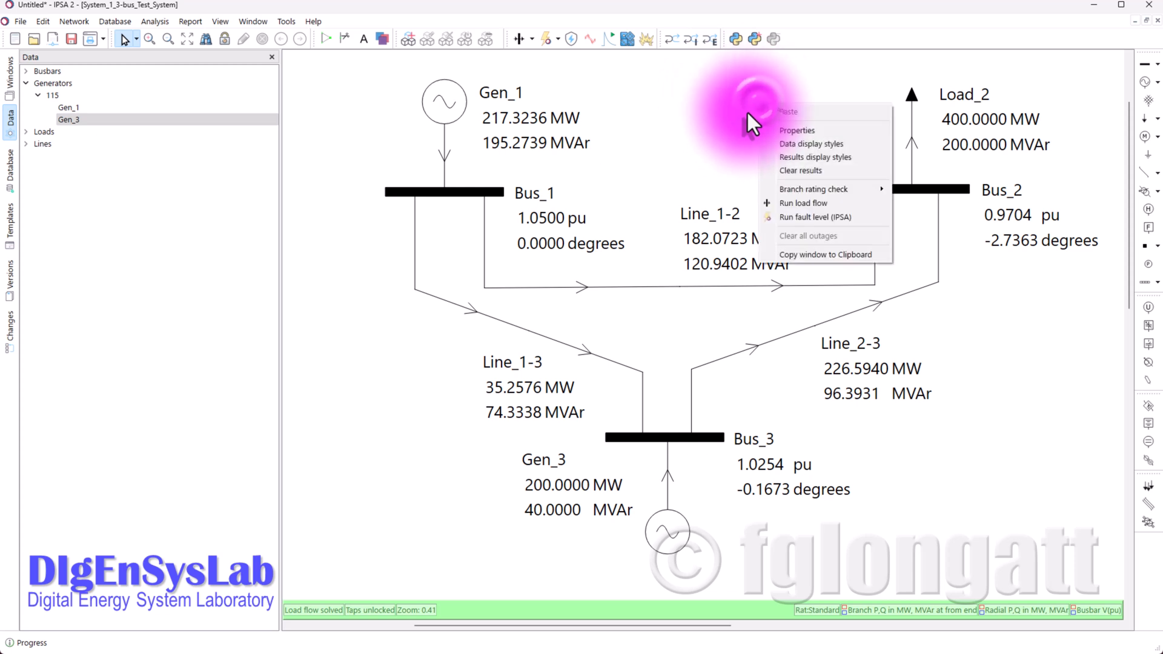
pyautogui.click(782, 158)
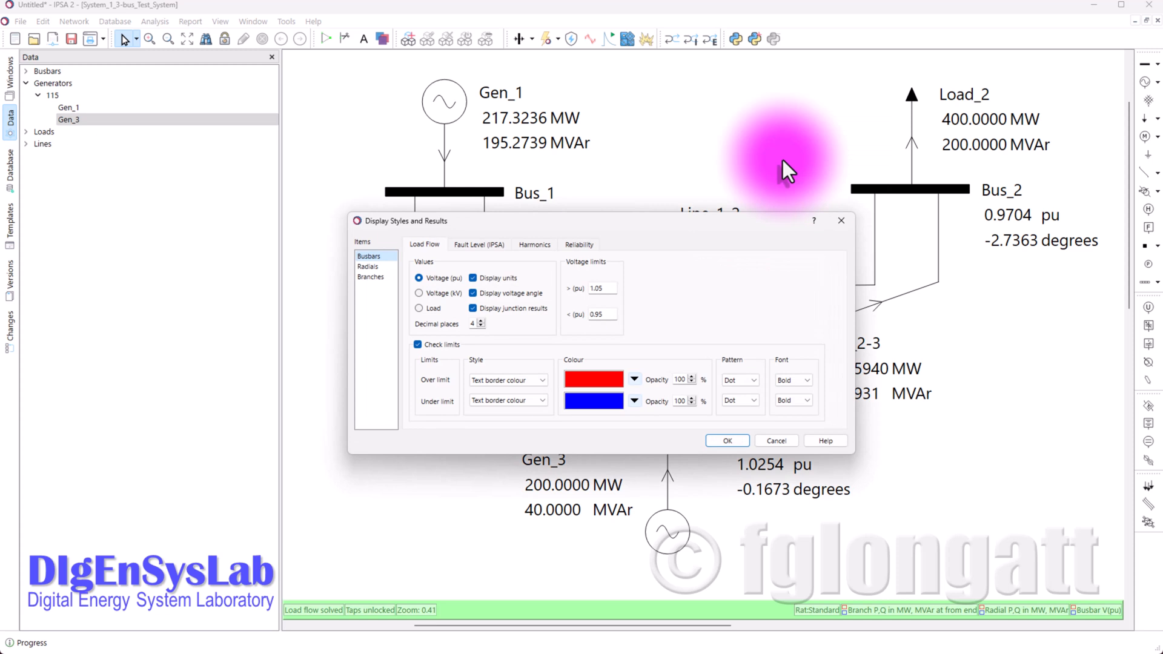
pyautogui.click(382, 276)
pyautogui.click(383, 268)
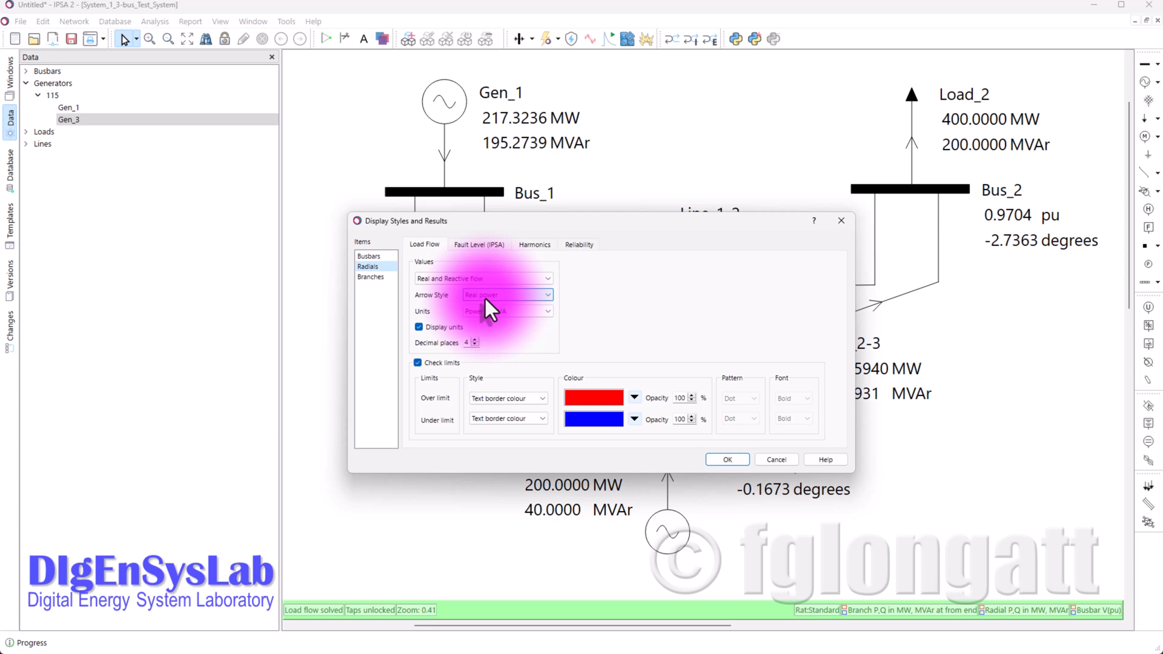
pyautogui.click(485, 298)
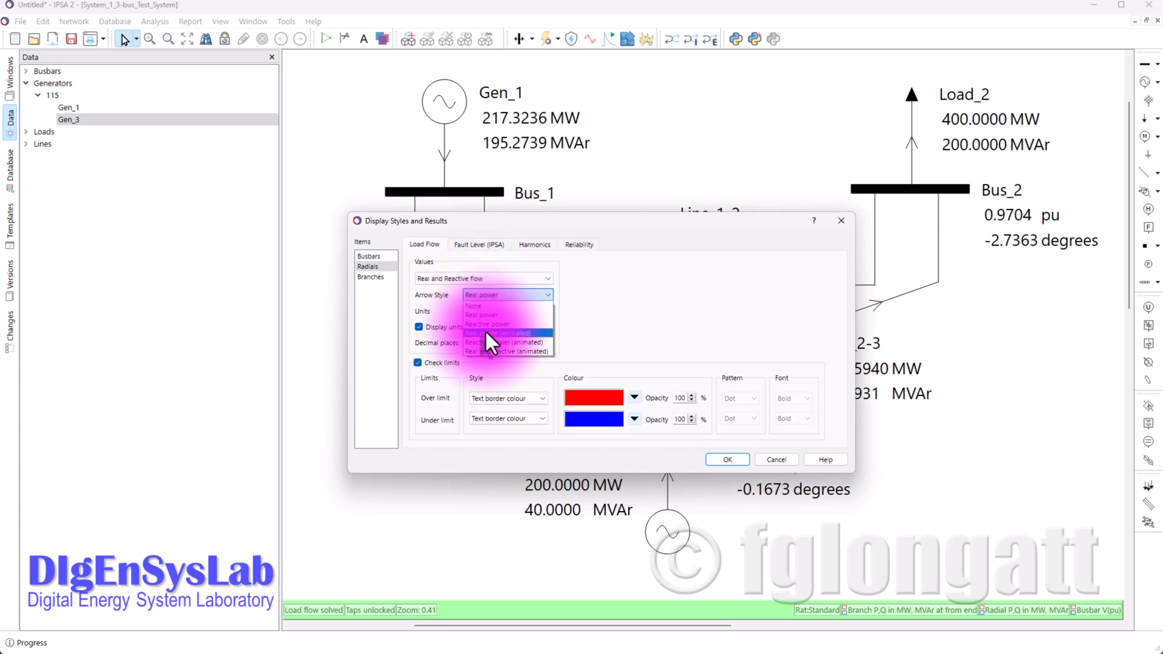
pyautogui.click(484, 331)
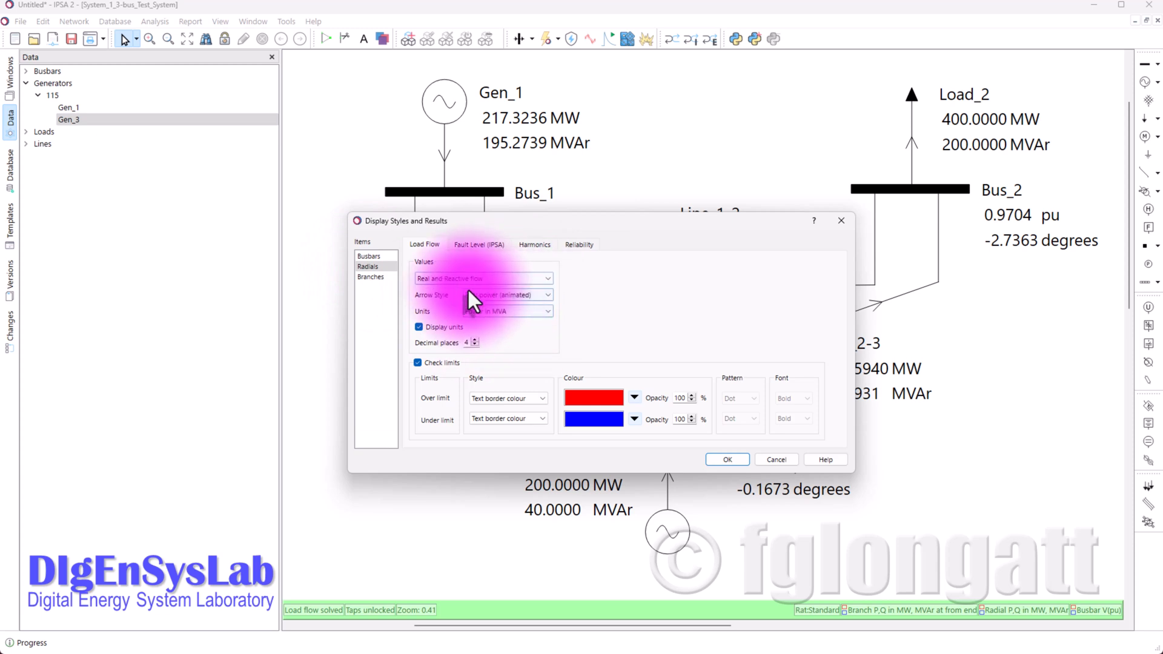
# - Set the load flow arrow style for branches to Real power (animated) and apply the display styles to the diagram
pyautogui.click(373, 277)
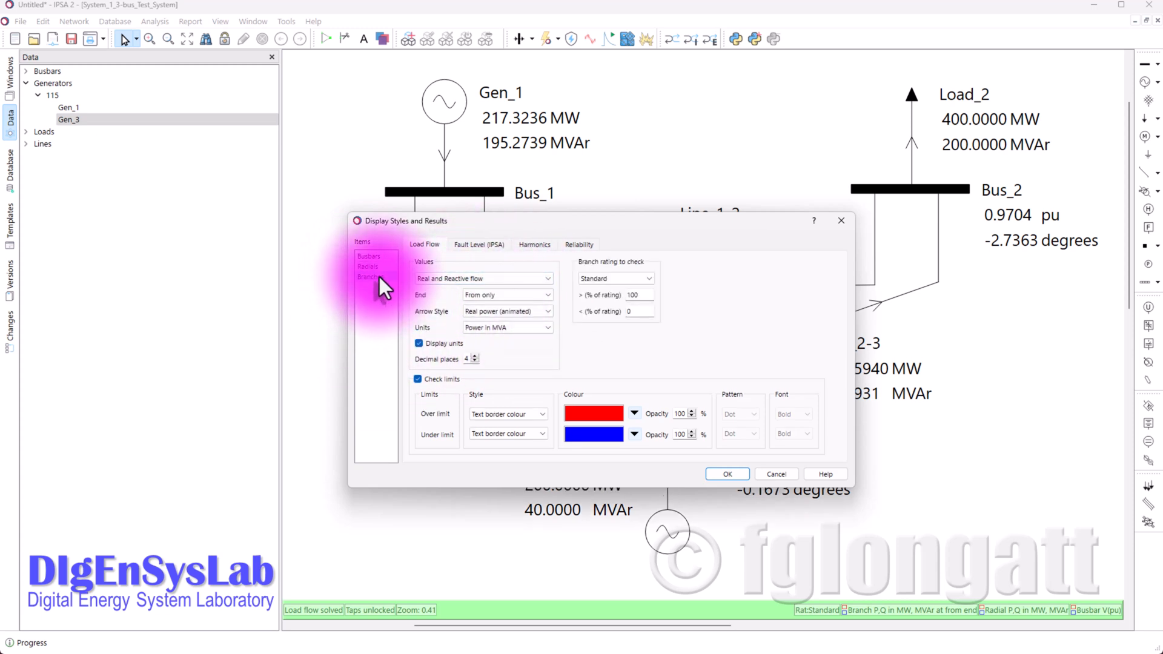
pyautogui.click(502, 311)
pyautogui.click(502, 311)
pyautogui.click(501, 312)
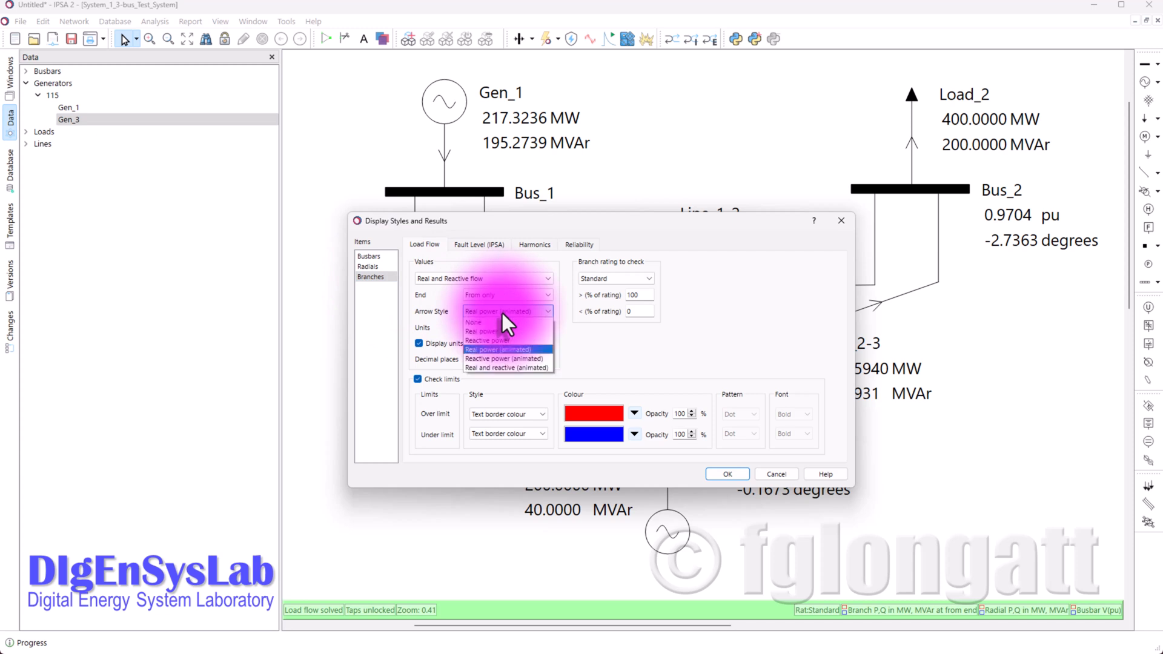
pyautogui.click(512, 350)
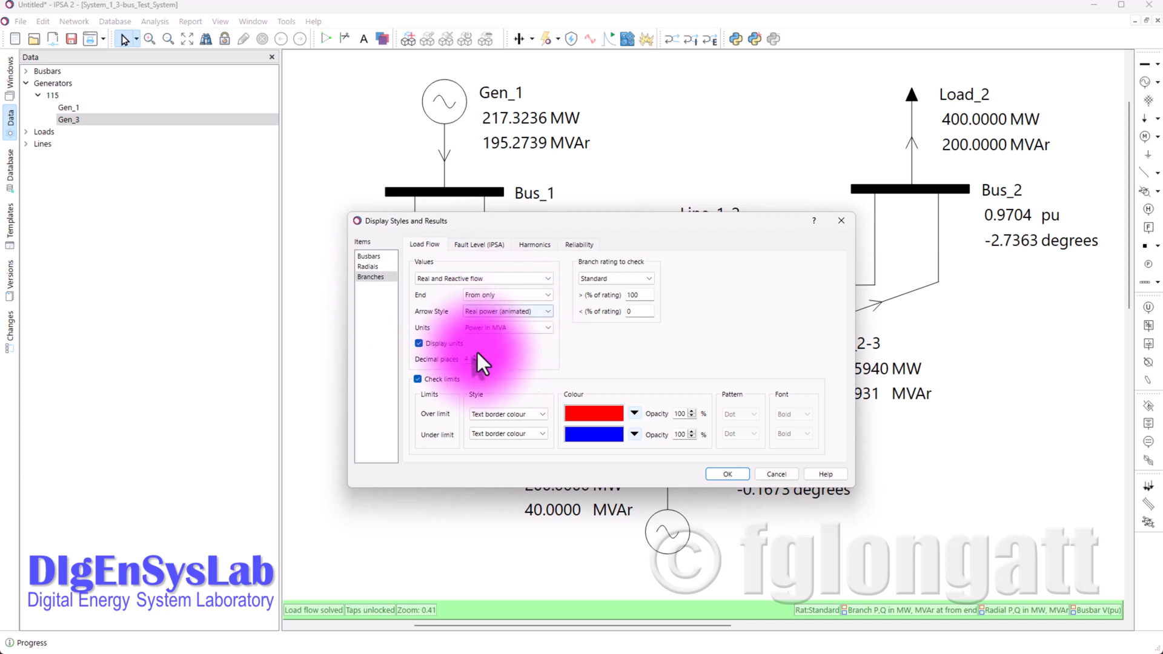
pyautogui.click(735, 476)
pyautogui.click(640, 501)
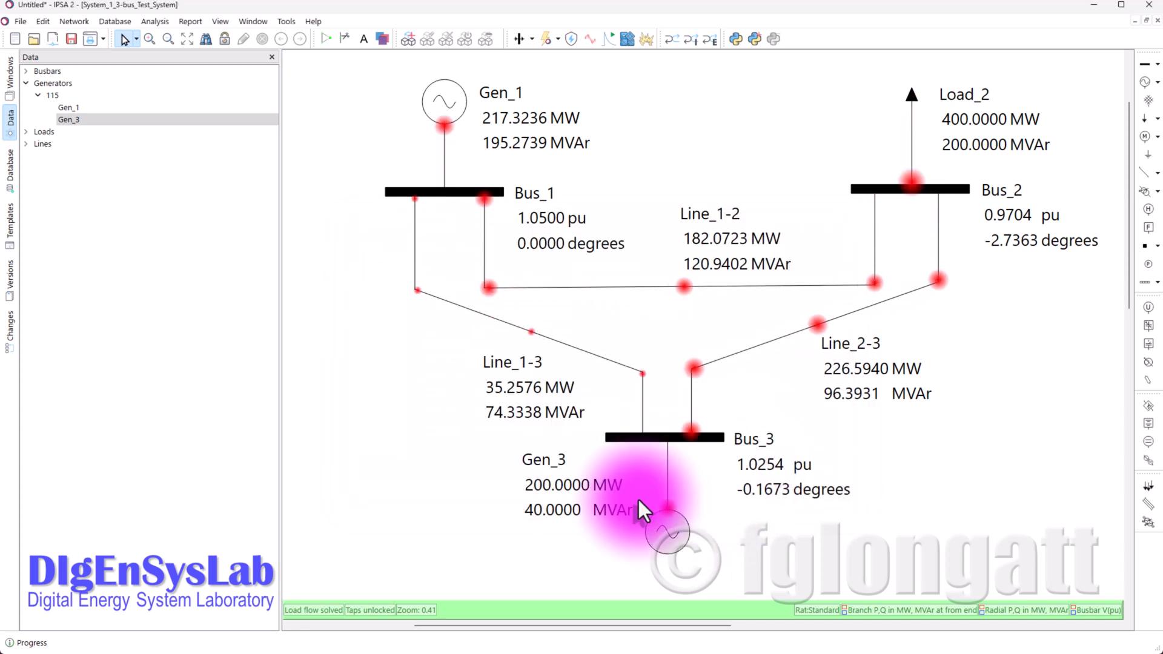